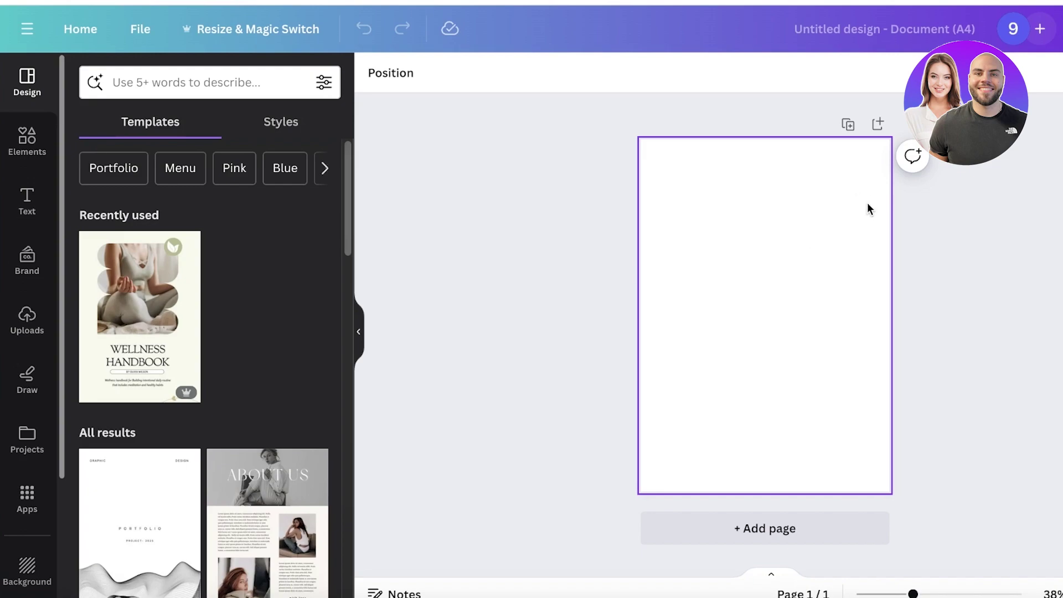
# Search the element graphics for "journal" and insert the blank spiral notebook page with coloured rings
pyautogui.click(26, 143)
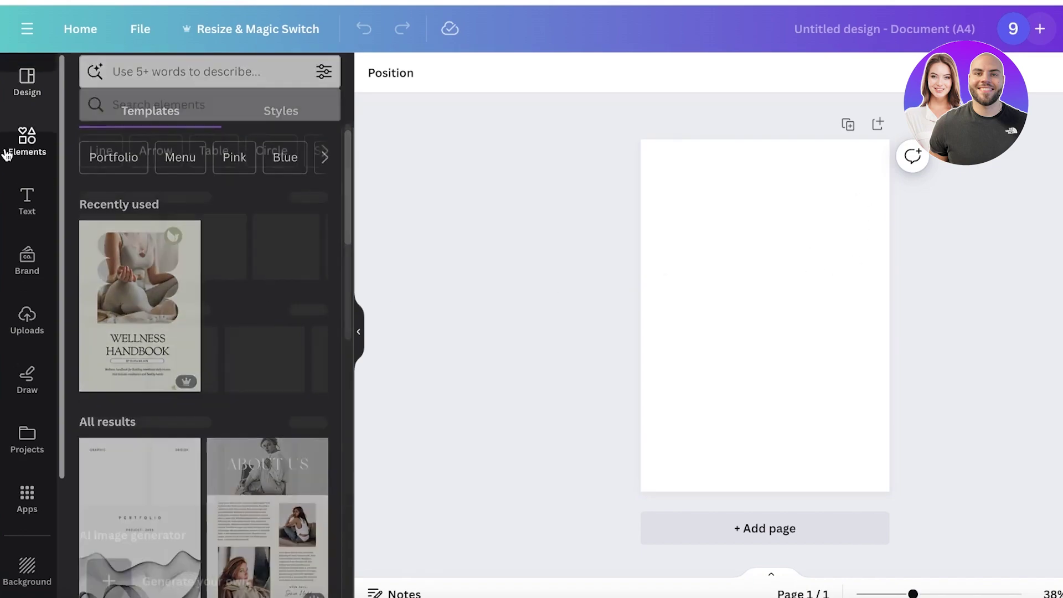
pyautogui.click(192, 82)
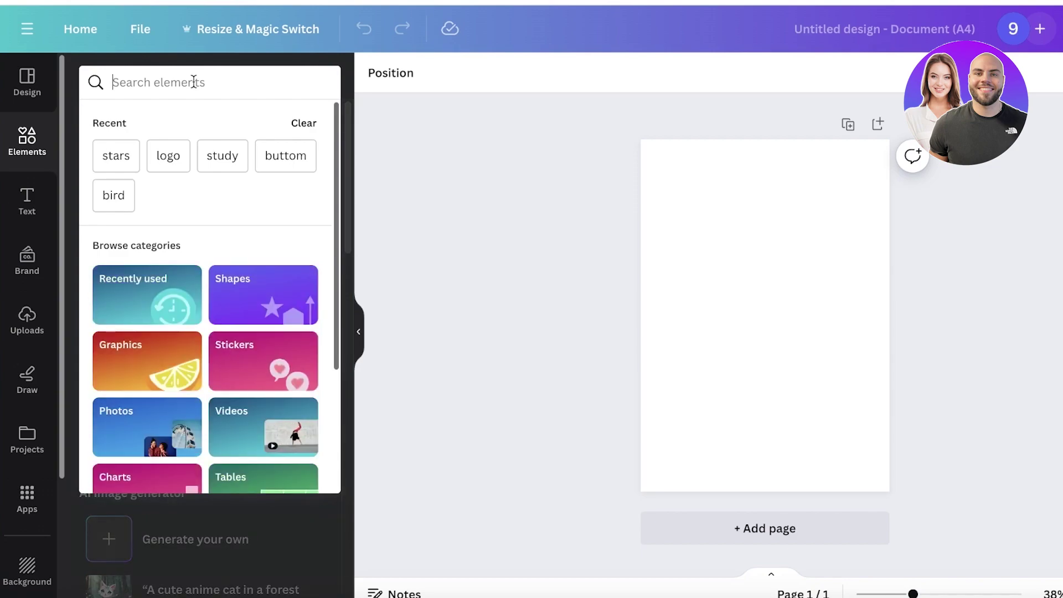
pyautogui.write('journal')
pyautogui.press('Return')
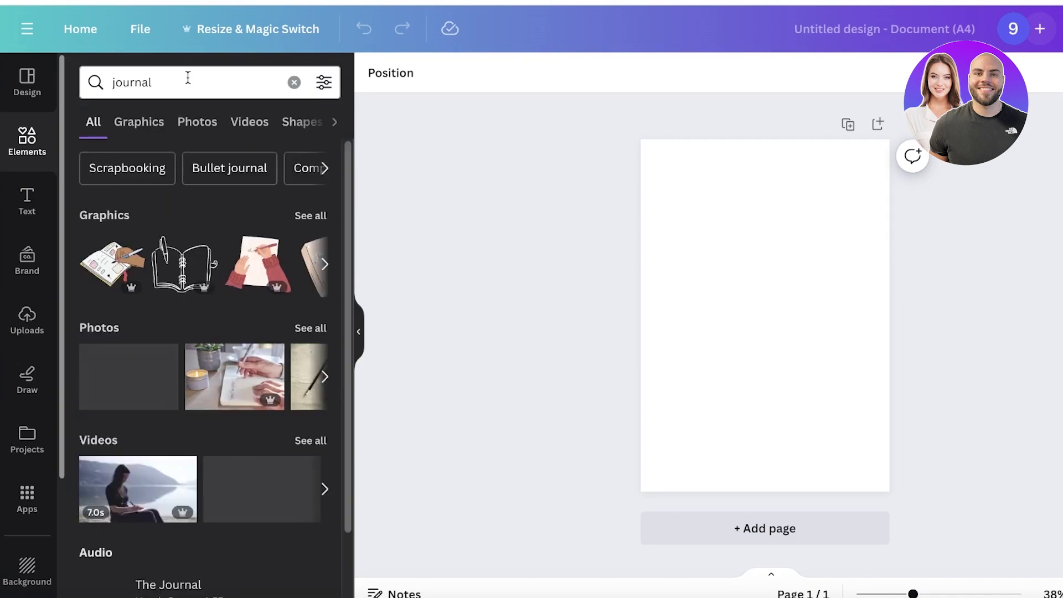
pyautogui.click(153, 127)
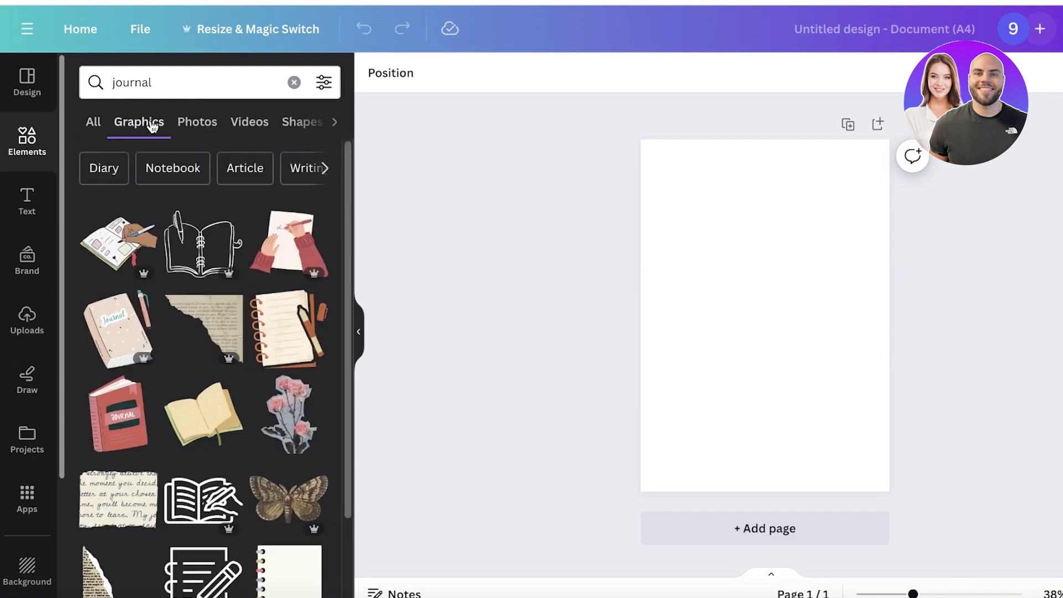
pyautogui.scroll(-8, 223, 398)
pyautogui.scroll(4, 223, 391)
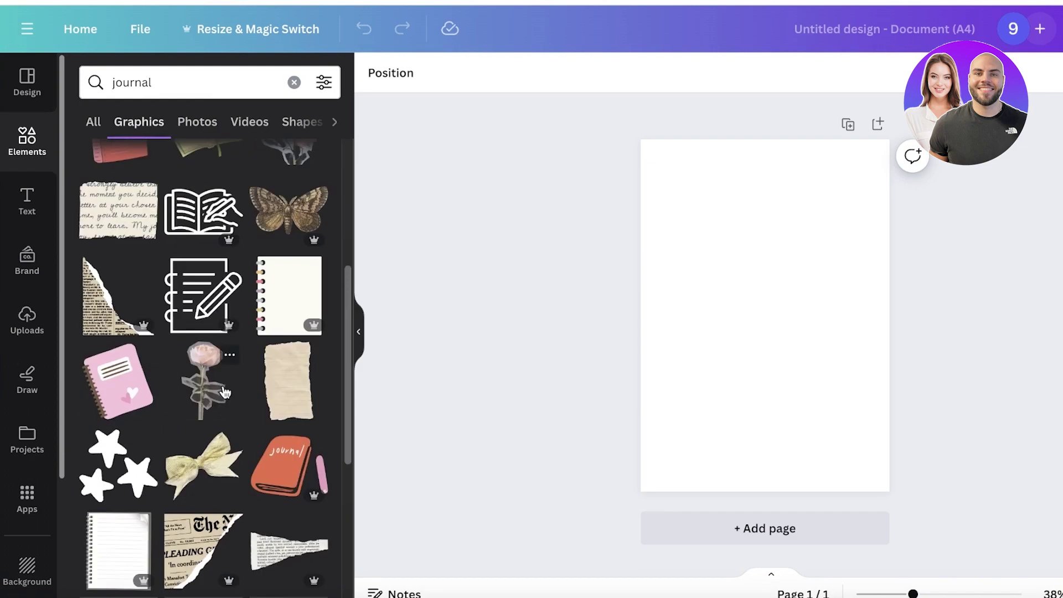
pyautogui.click(289, 293)
# Enlarge the notebook graphic to nearly the page width and place it over the lower part of the page
pyautogui.moveTo(764, 336); pyautogui.dragTo(696, 238)
pyautogui.moveTo(756, 283); pyautogui.dragTo(869, 417)
pyautogui.moveTo(806, 304); pyautogui.dragTo(806, 362)
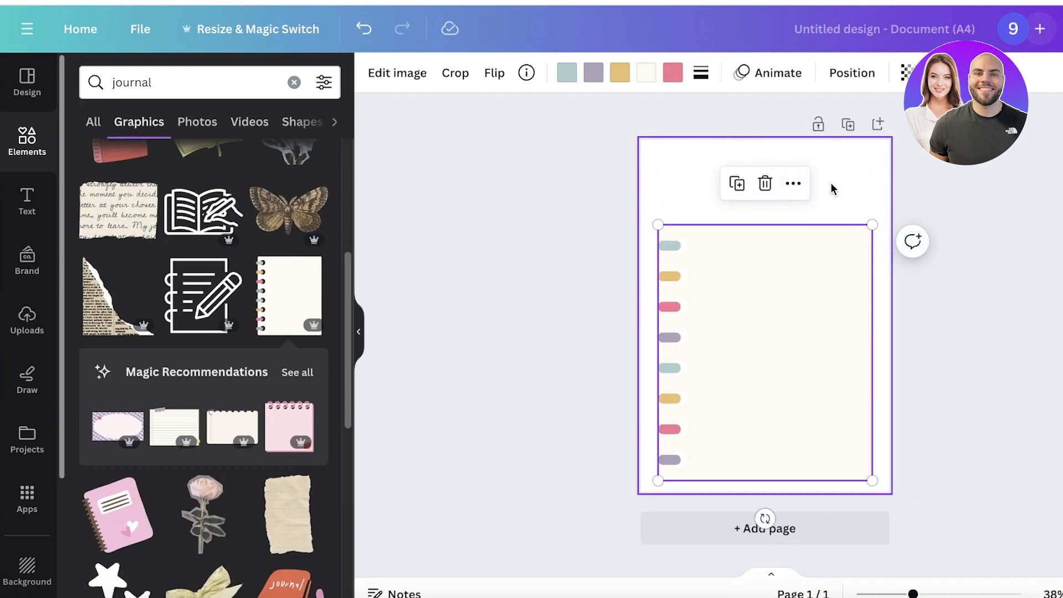
pyautogui.scroll(-4, 310, 368)
pyautogui.scroll(2, 310, 368)
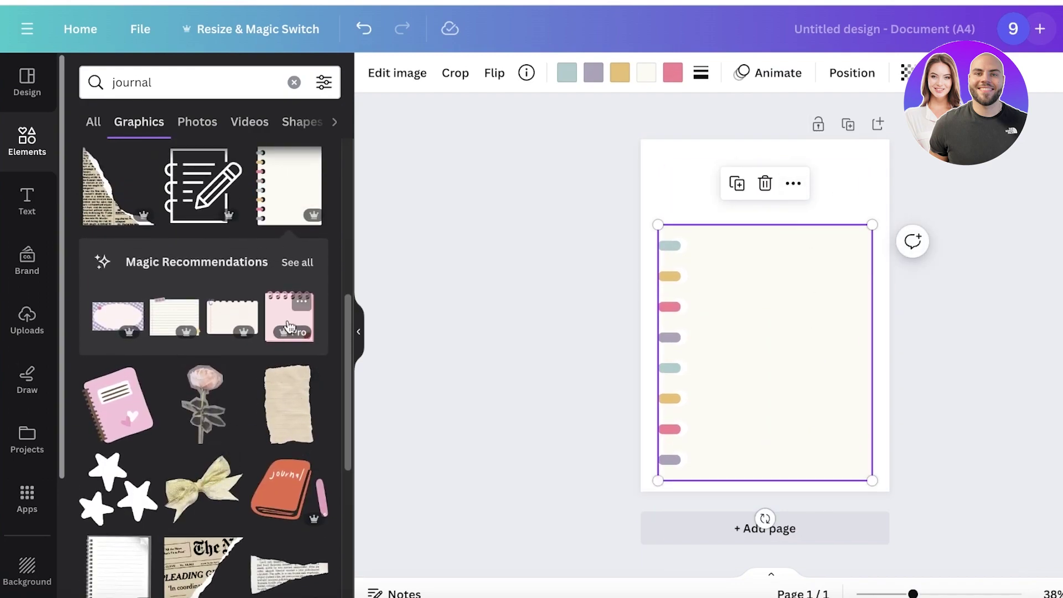
pyautogui.click(298, 262)
# Set the page background to the solid medium grey
pyautogui.click(841, 161)
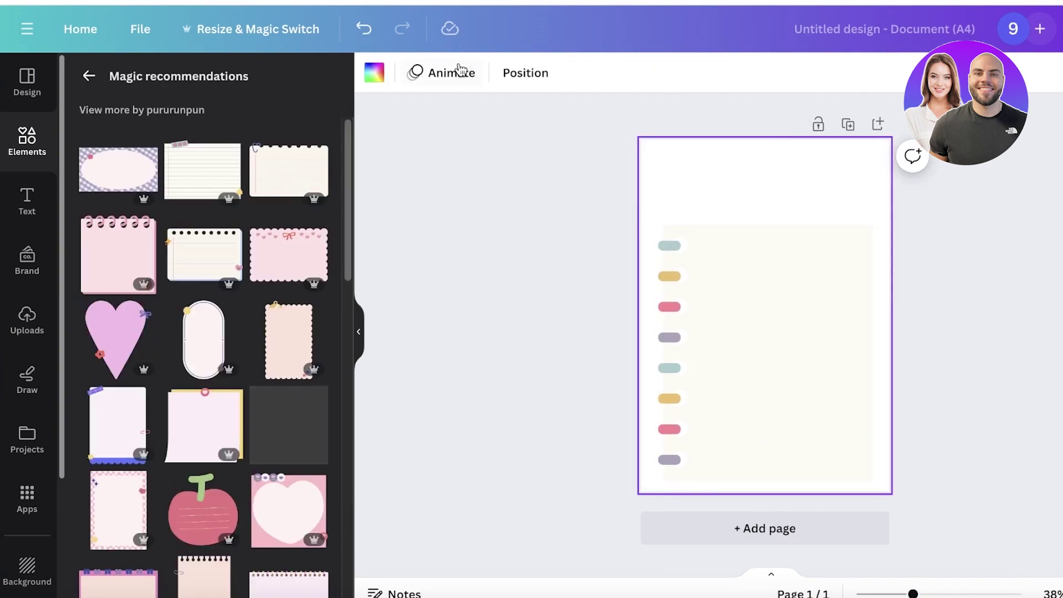
pyautogui.click(374, 72)
pyautogui.click(178, 416)
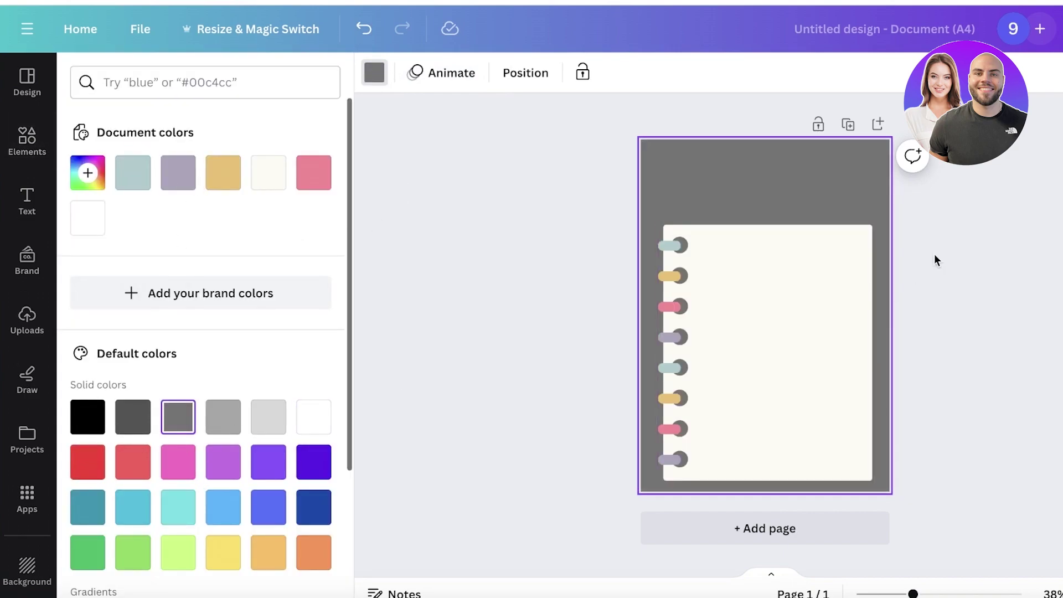
# Align the notebook graphic with the page's left edge, enlarge it slightly and centre it vertically
pyautogui.click(795, 238)
pyautogui.moveTo(795, 237); pyautogui.dragTo(768, 203)
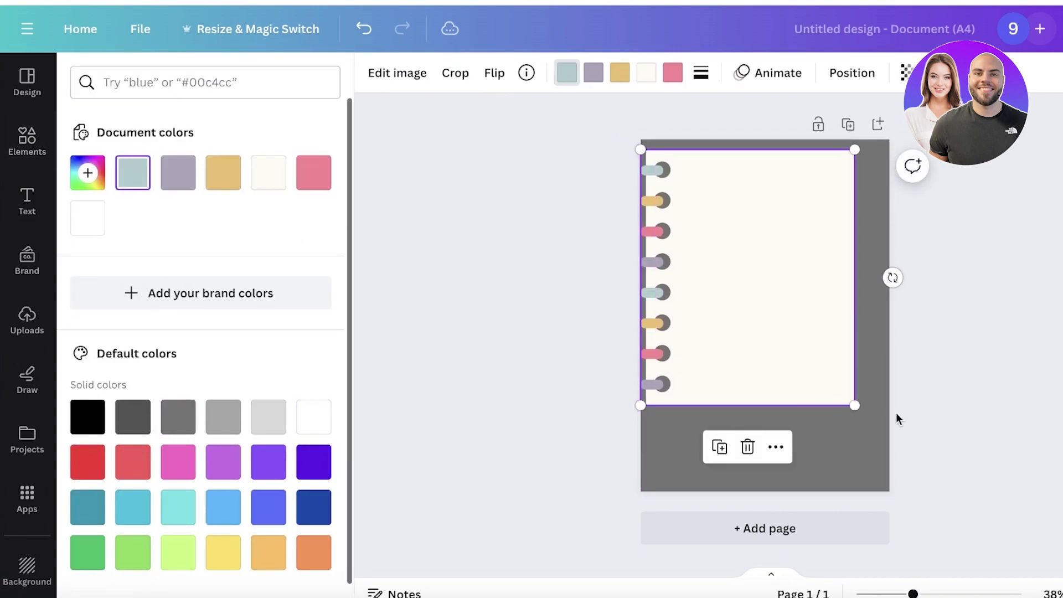
pyautogui.moveTo(859, 403)
pyautogui.mouseDown()
pyautogui.moveTo(881, 434)
pyautogui.moveTo(859, 408)
pyautogui.mouseUp()
pyautogui.moveTo(783, 377); pyautogui.dragTo(780, 408)
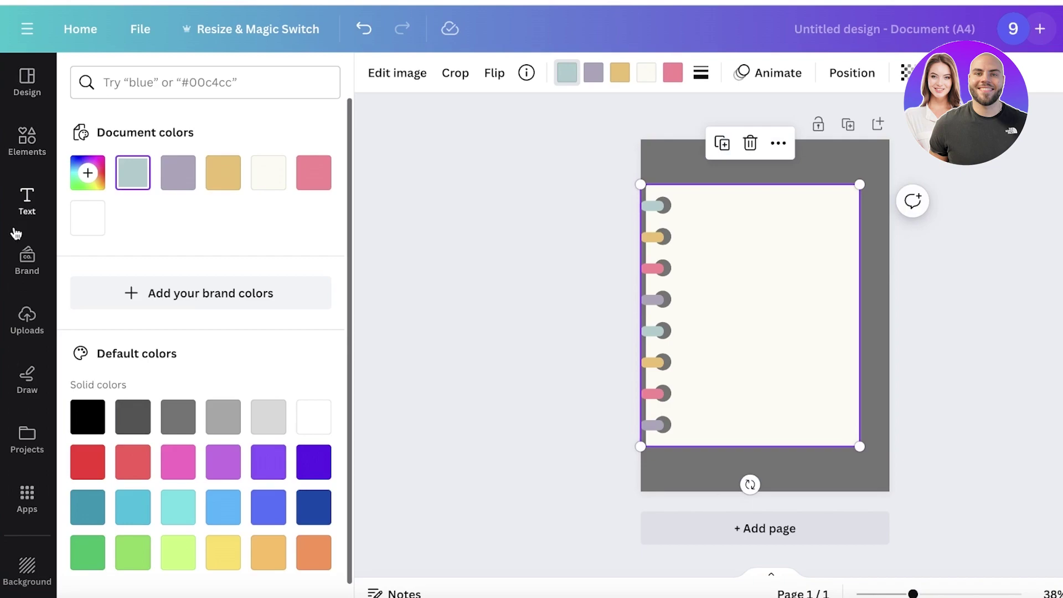
# Search the element graphics for "a4 page" and insert the beige sheet with scalloped edges
pyautogui.click(28, 144)
pyautogui.click(120, 82)
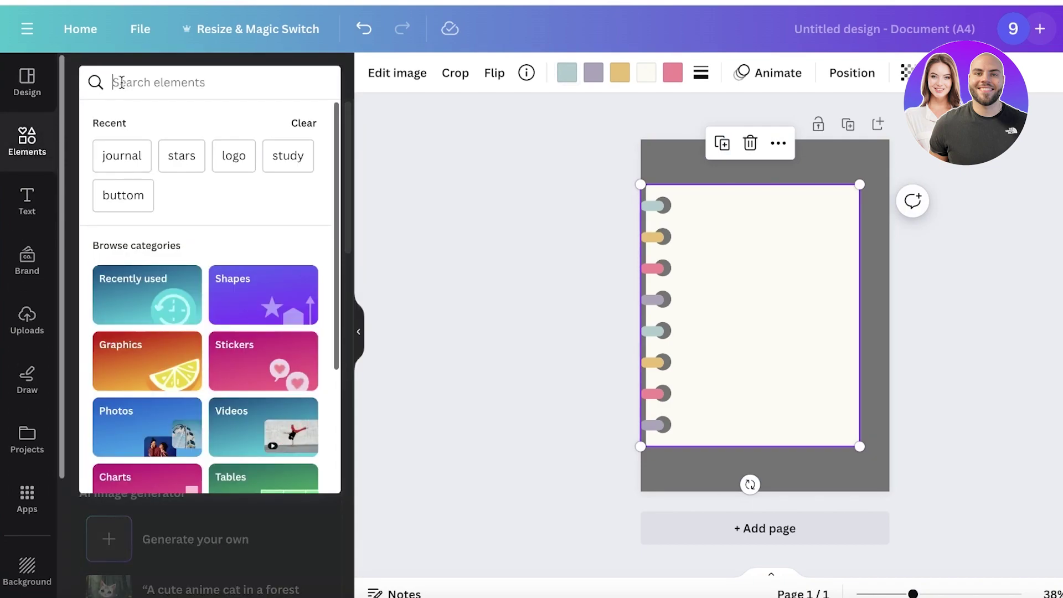
pyautogui.write('a4 page')
pyautogui.press('Return')
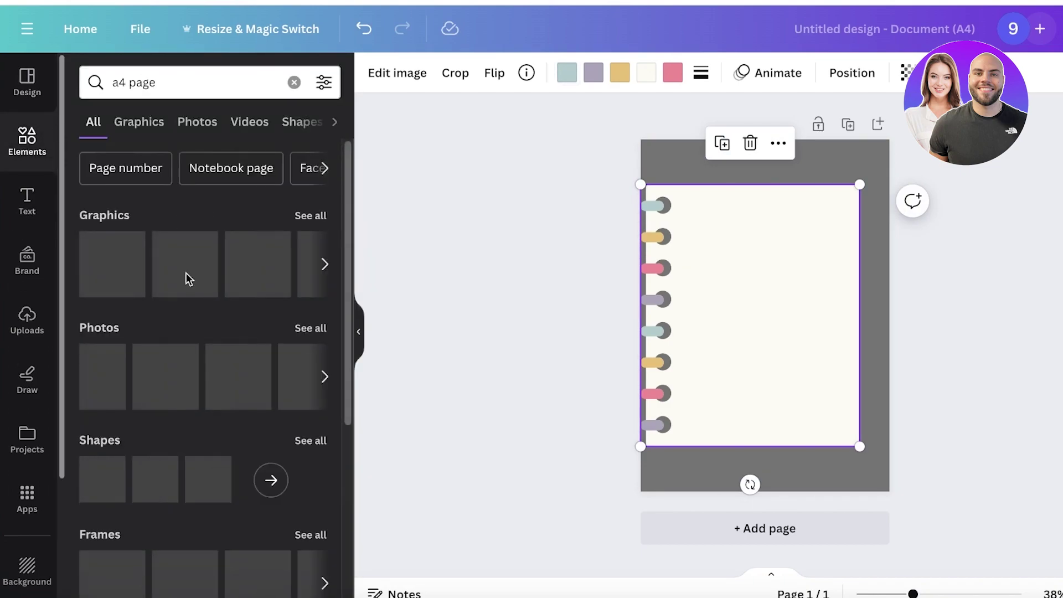
pyautogui.click(313, 219)
pyautogui.scroll(-5, 247, 353)
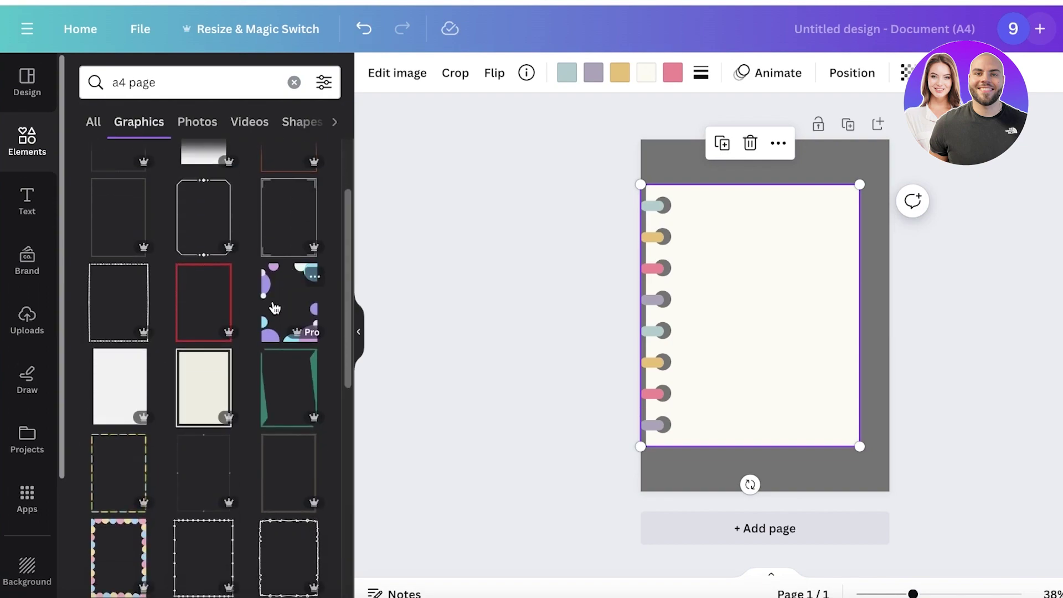
pyautogui.scroll(-10, 247, 353)
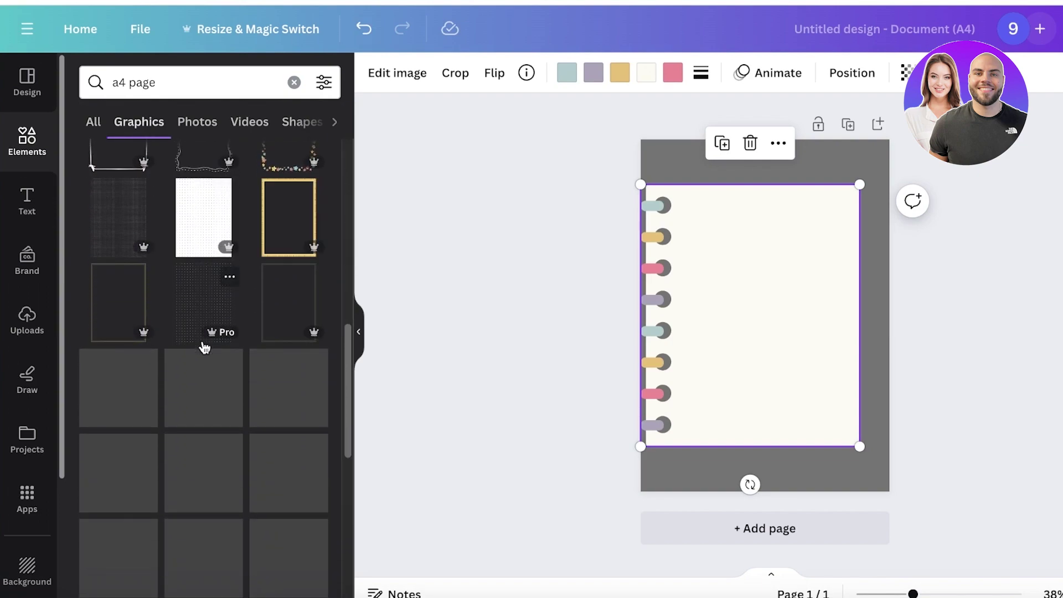
pyautogui.scroll(-2, 161, 439)
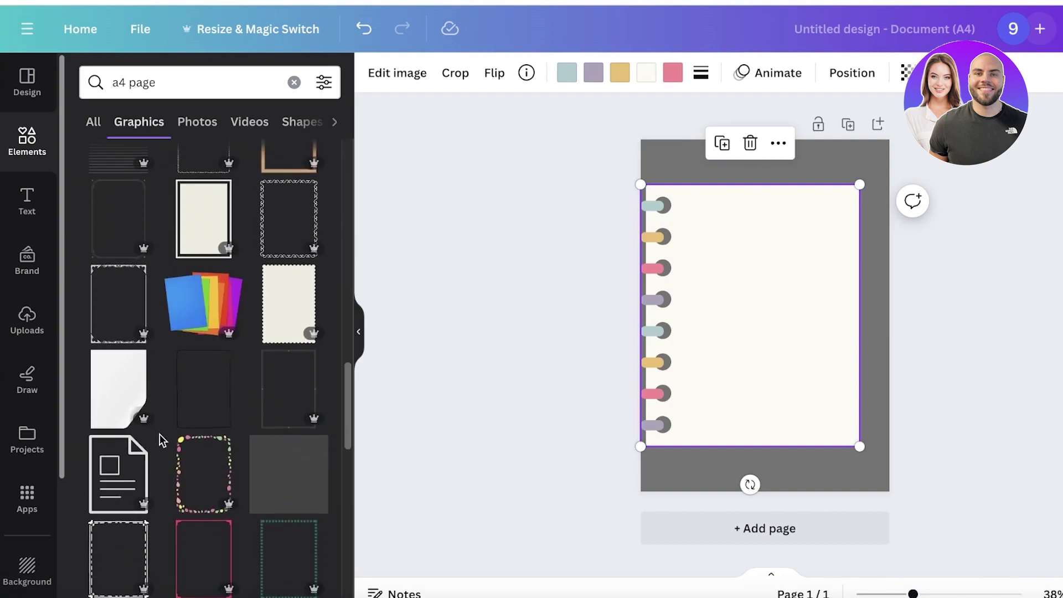
pyautogui.click(288, 302)
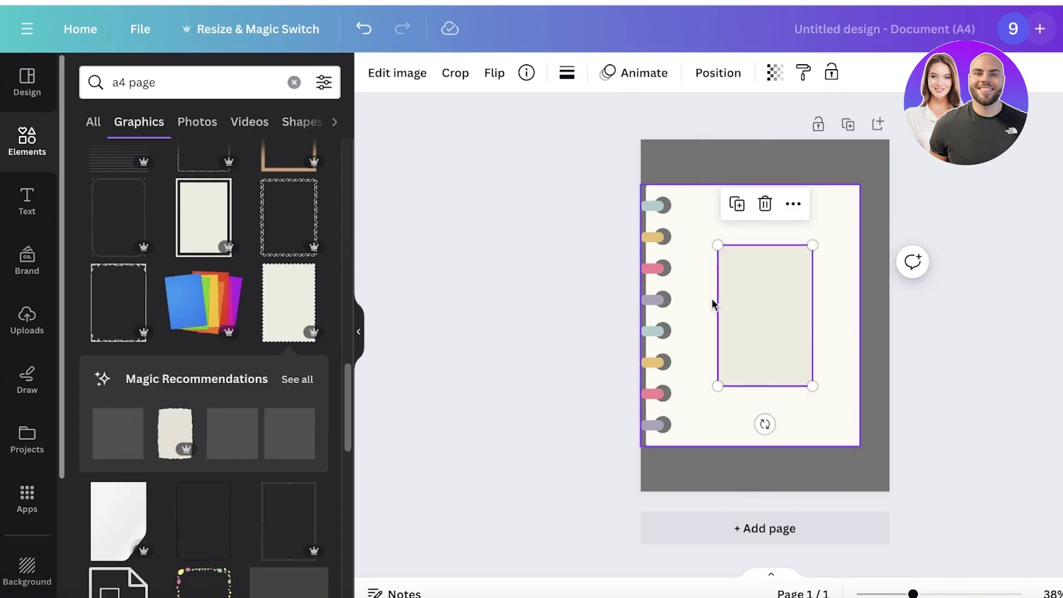
# Delete the notebook graphic and enlarge the scalloped sheet to nearly full page height, flush with the page's left edge
pyautogui.click(801, 233)
pyautogui.press('Delete')
pyautogui.moveTo(797, 309); pyautogui.dragTo(734, 238)
pyautogui.moveTo(753, 314); pyautogui.dragTo(901, 451)
pyautogui.moveTo(755, 356); pyautogui.dragTo(744, 335)
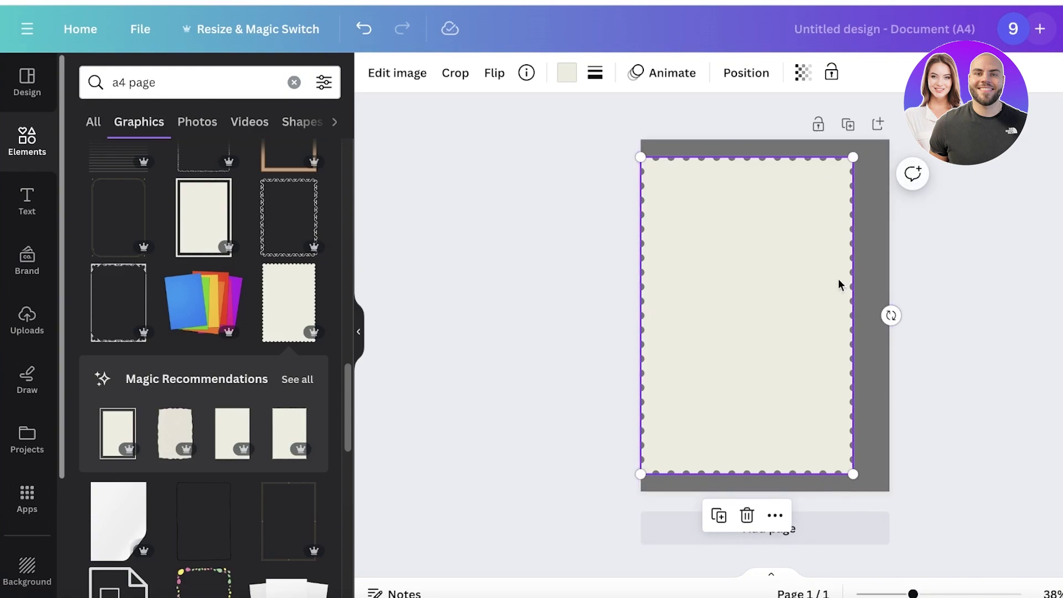
# Add a heading to the page reading "My monthly journal"
pyautogui.click(600, 218)
pyautogui.click(27, 201)
pyautogui.click(164, 255)
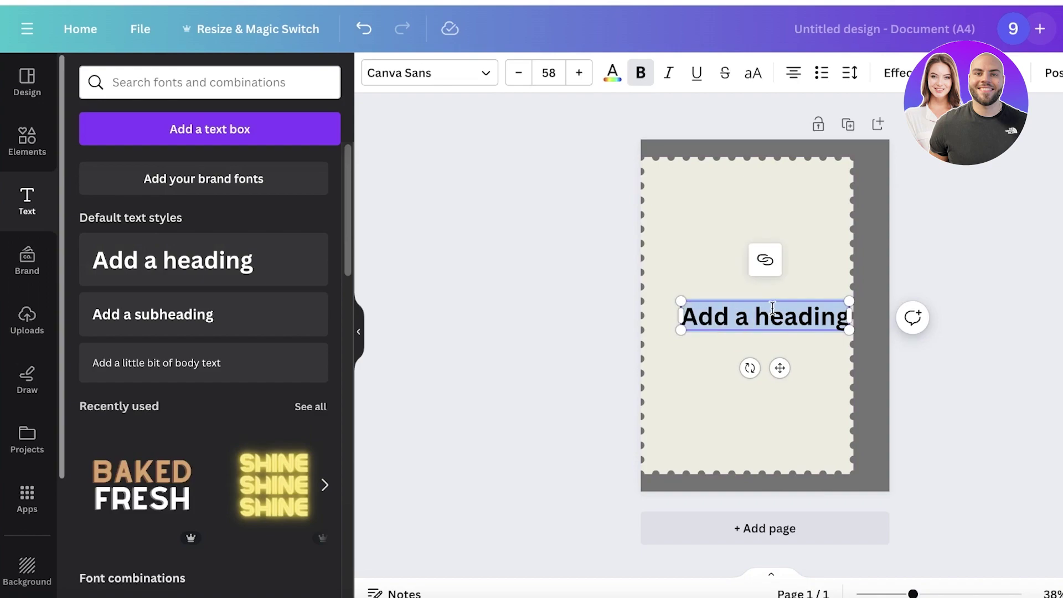
pyautogui.write('My monthly journal')
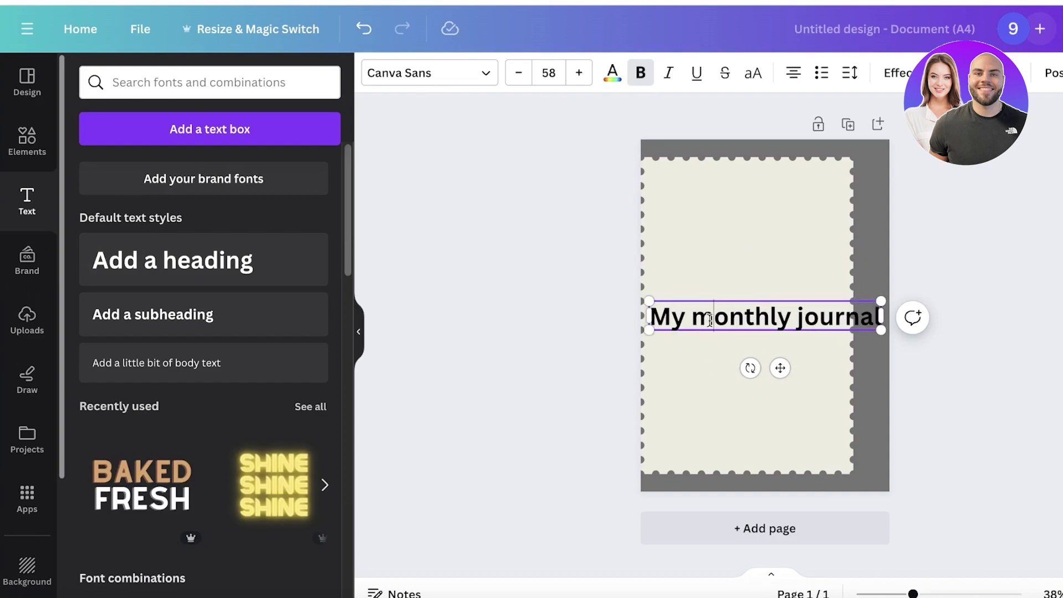
# Capitalise the heading as "My Monthly Journal" and fit it on two lines near the top of the beige sheet
pyautogui.click(709, 320)
pyautogui.press('BackSpace')
pyautogui.write('M')
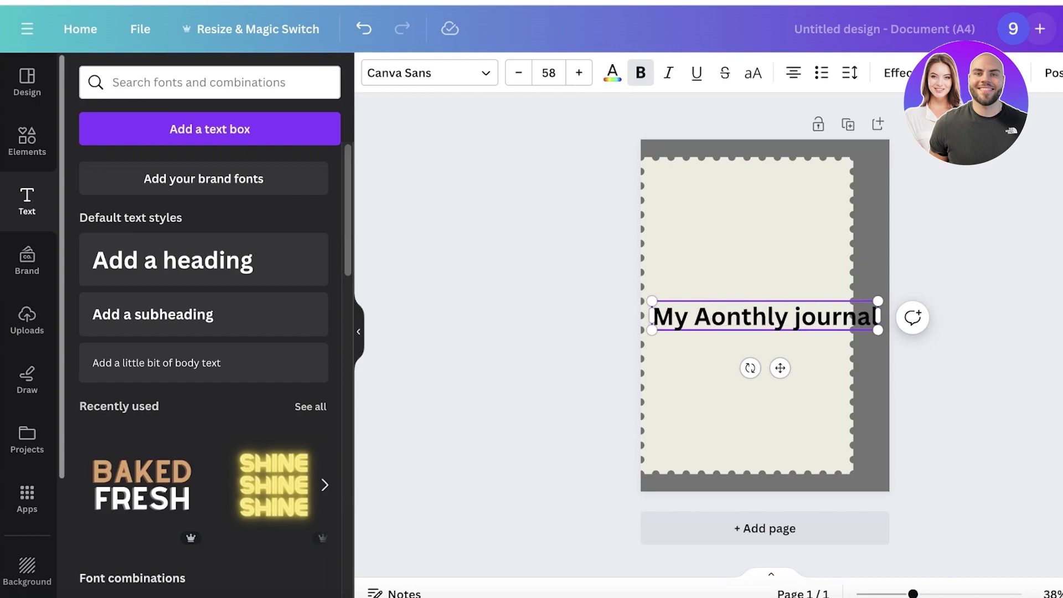
pyautogui.click(803, 319)
pyautogui.press('BackSpace')
pyautogui.write('J')
pyautogui.press('Escape')
pyautogui.moveTo(887, 318); pyautogui.dragTo(720, 224)
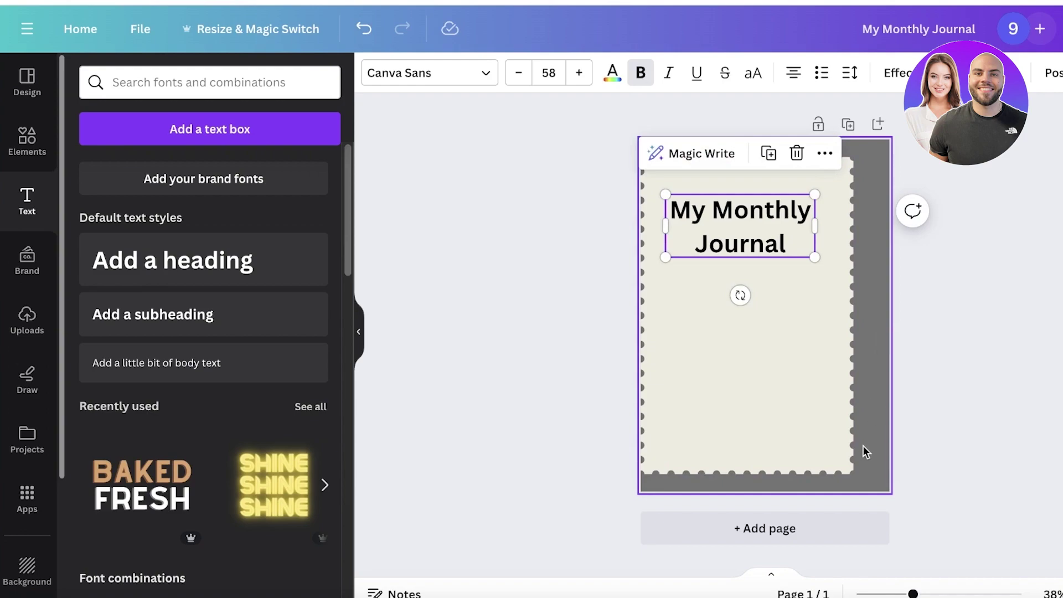
# Insert a square shape from the elements onto the beige sheet
pyautogui.click(27, 141)
pyautogui.click(197, 85)
pyautogui.press('BackSpace')
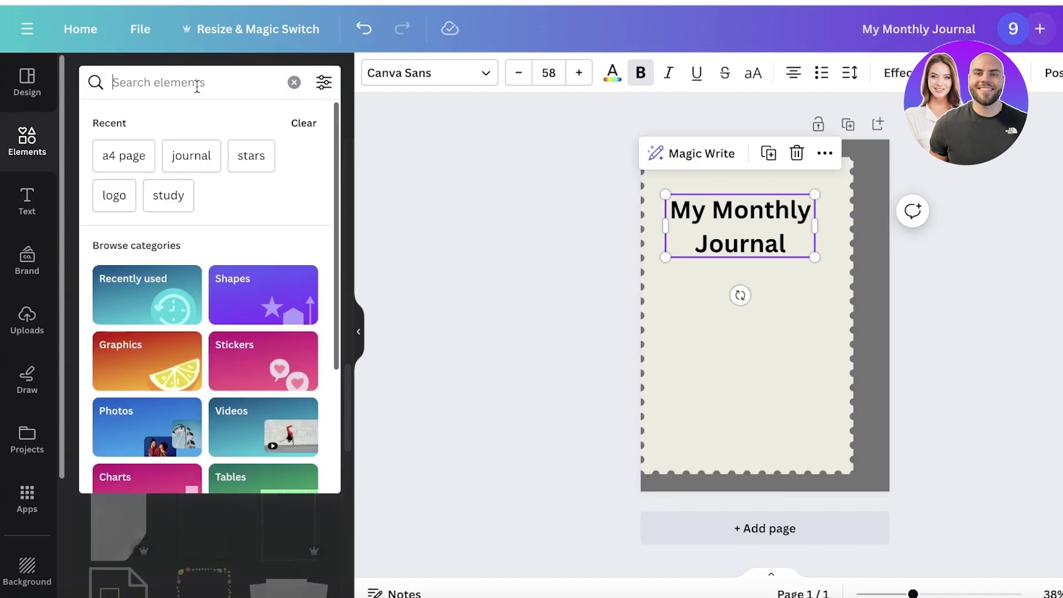
pyautogui.click(47, 137)
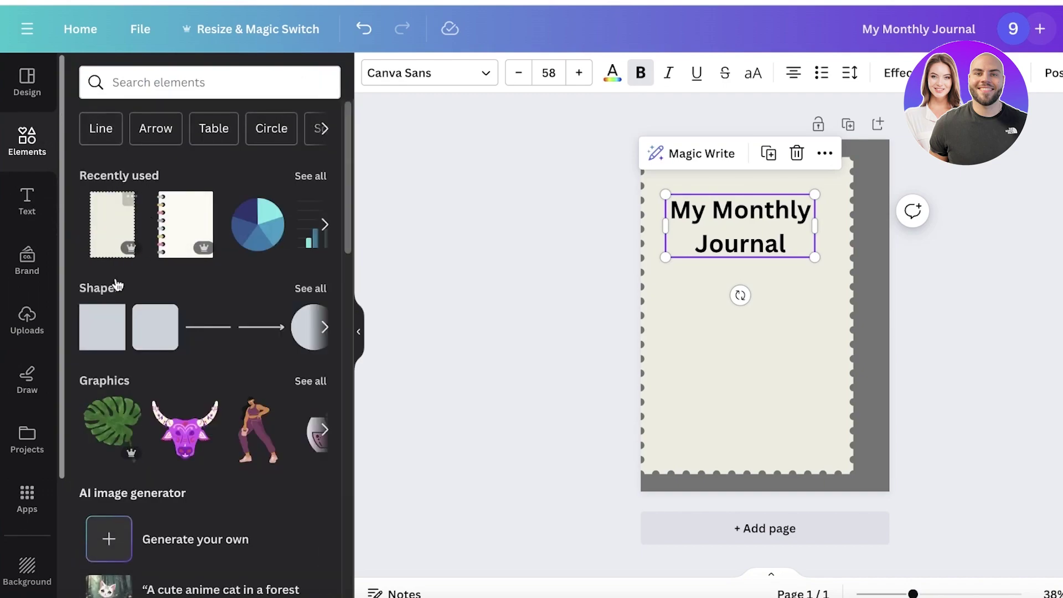
pyautogui.click(114, 317)
pyautogui.click(89, 345)
pyautogui.click(88, 344)
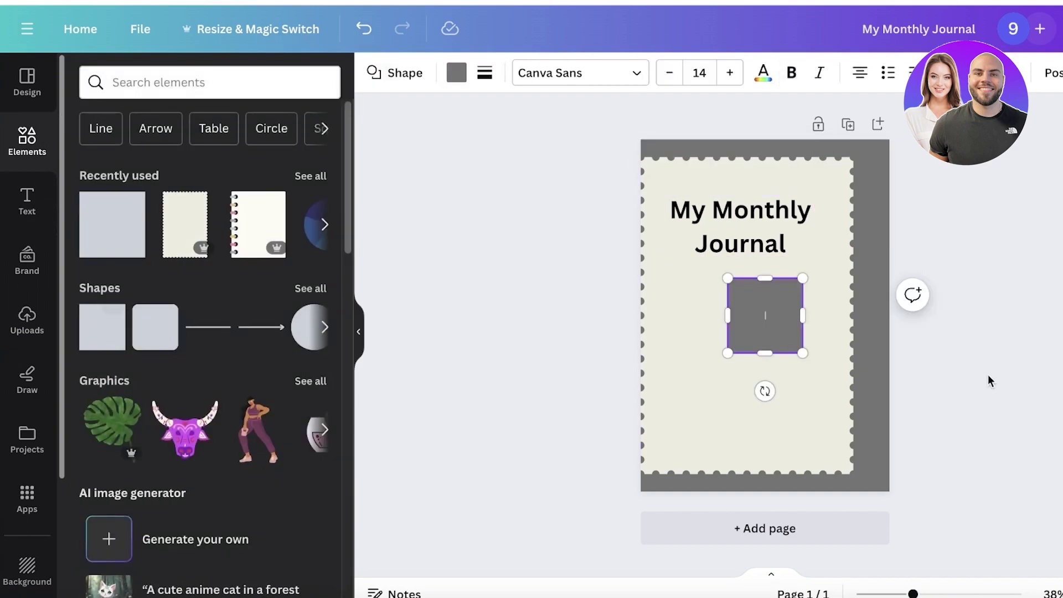
# Fill the square with black (#000000)
pyautogui.click(816, 316)
pyautogui.click(775, 310)
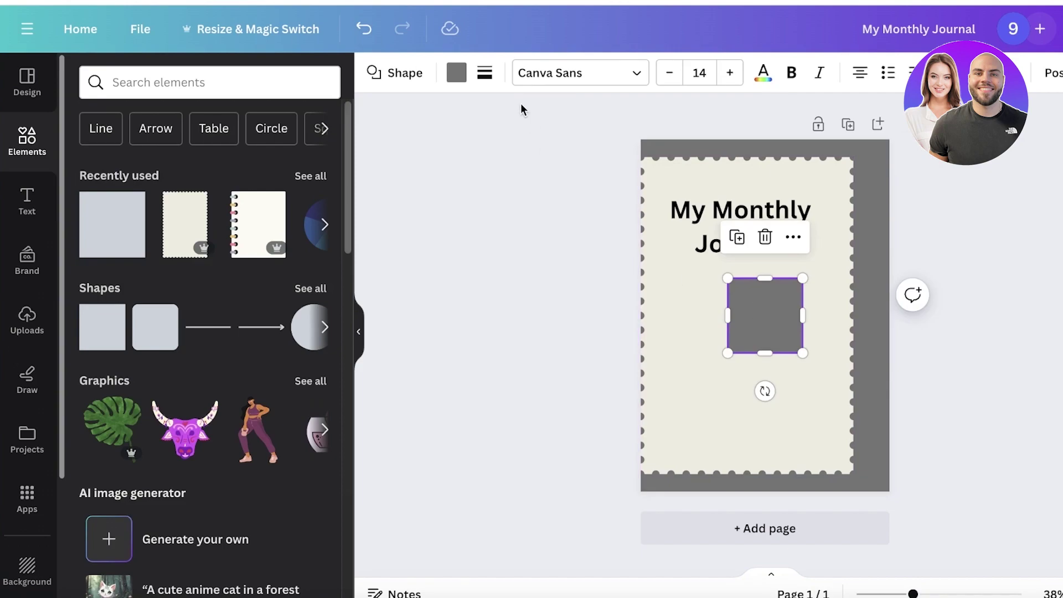
pyautogui.click(456, 74)
pyautogui.click(193, 174)
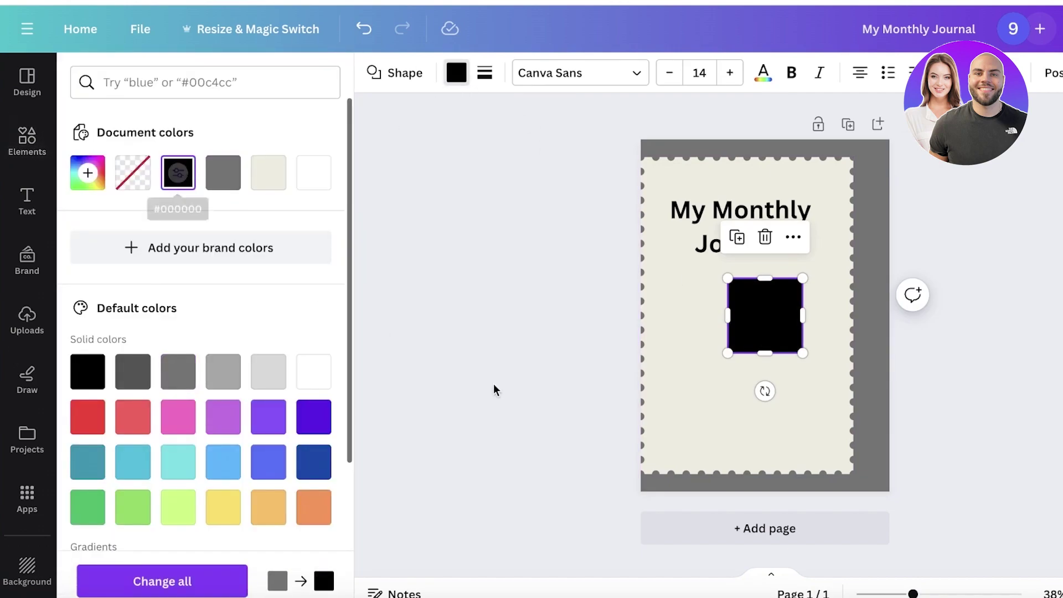
# Shrink the black square and place it on the beige sheet's upper right edge
pyautogui.click(742, 330)
pyautogui.click(973, 282)
pyautogui.moveTo(775, 309); pyautogui.dragTo(868, 190)
pyautogui.moveTo(902, 232); pyautogui.dragTo(862, 182)
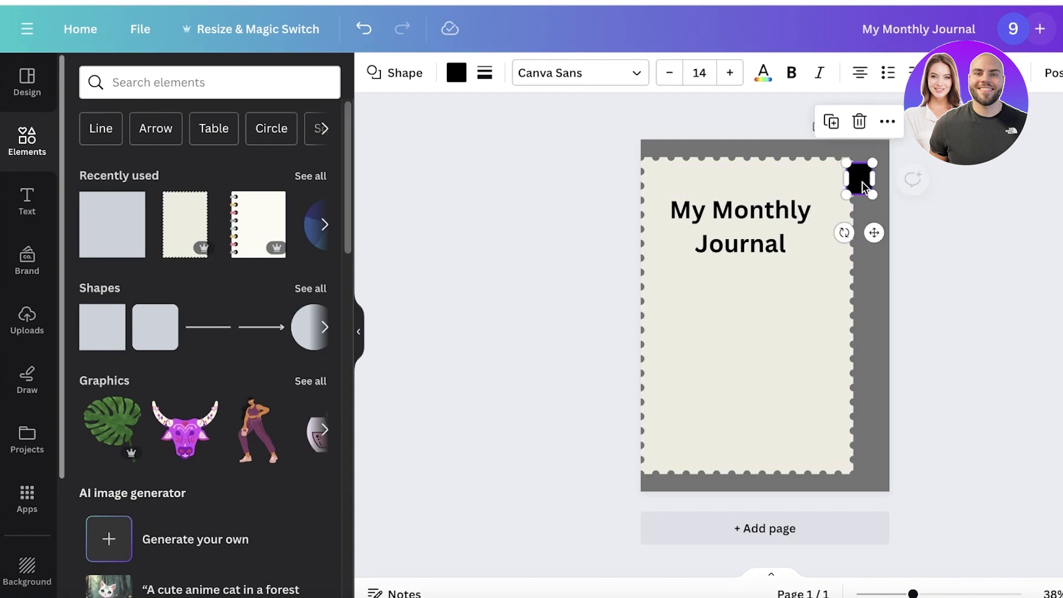
# Reduce the black square further and move it below the heading, centred under the text
pyautogui.click(991, 171)
pyautogui.click(864, 176)
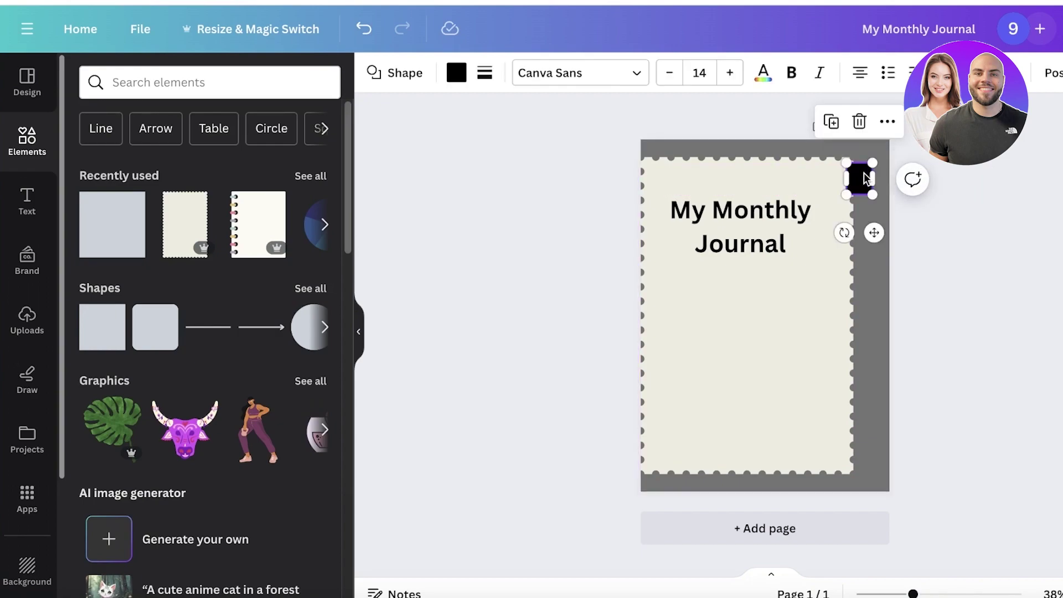
pyautogui.moveTo(865, 177); pyautogui.dragTo(851, 207)
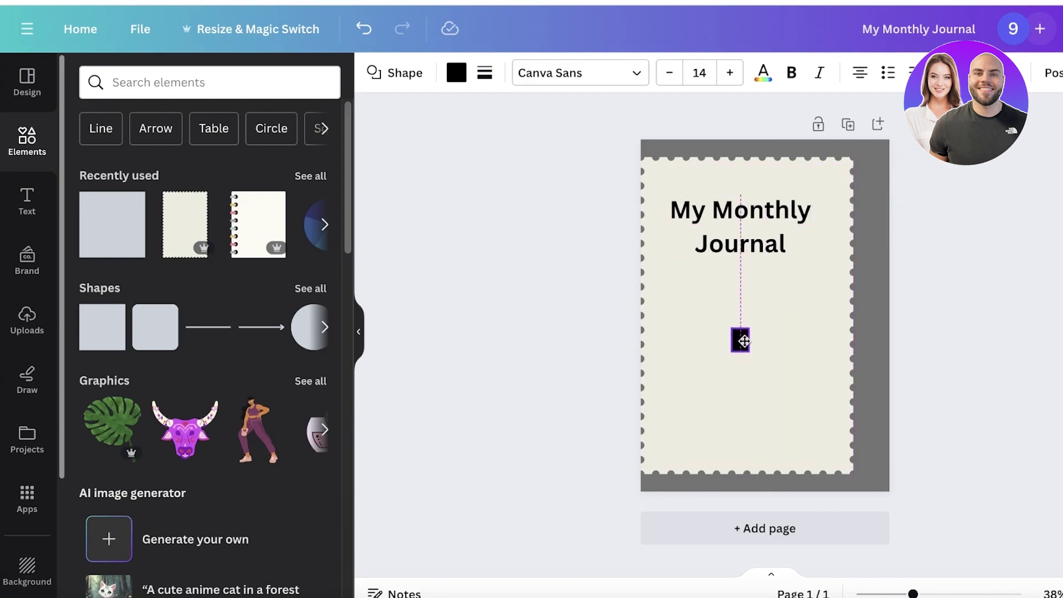
pyautogui.moveTo(745, 342); pyautogui.dragTo(740, 339)
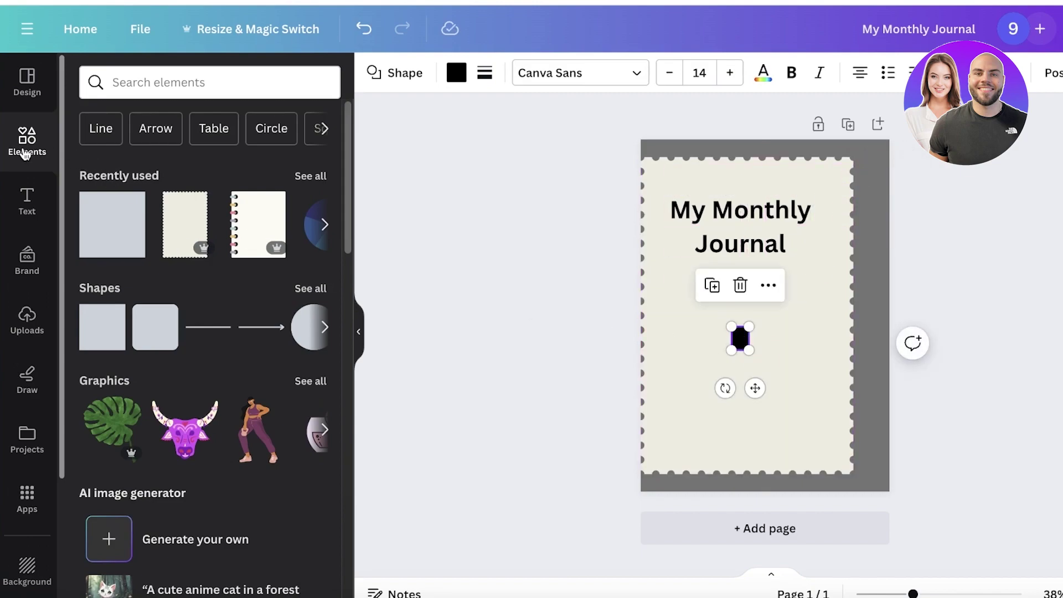
# Add another heading reading "Jan"
pyautogui.click(27, 199)
pyautogui.click(172, 259)
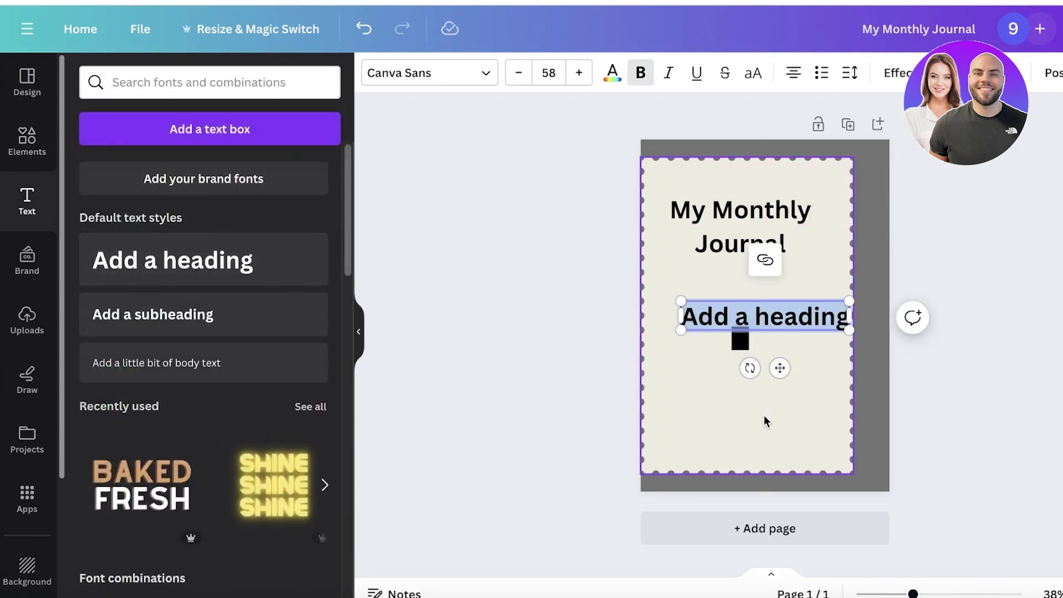
pyautogui.write('Jn')
pyautogui.write('n')
# Set the "Jan" text colour to white and select its text box
pyautogui.click(612, 76)
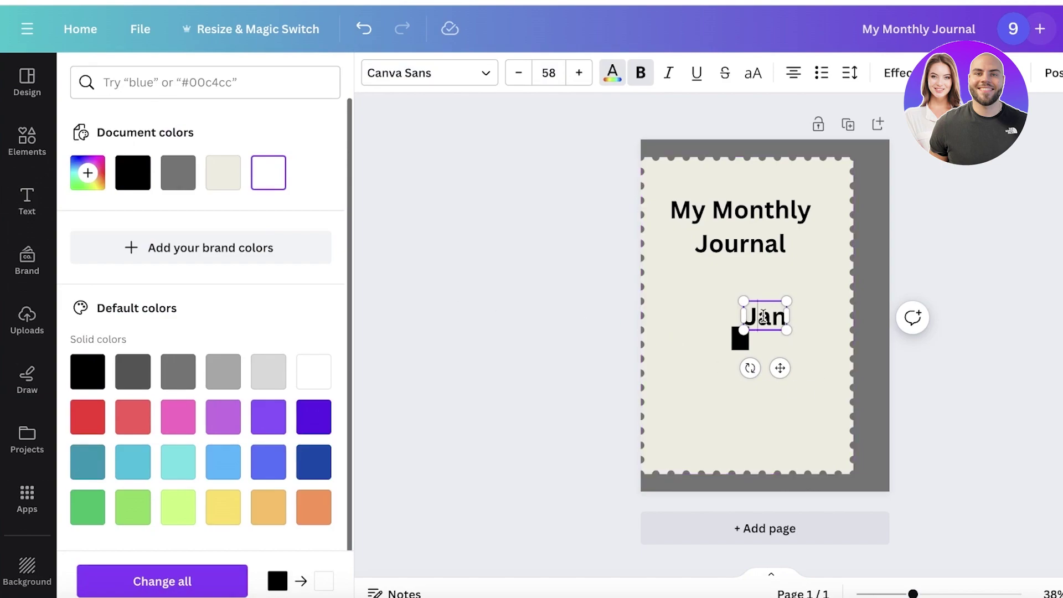
pyautogui.doubleClick(762, 313)
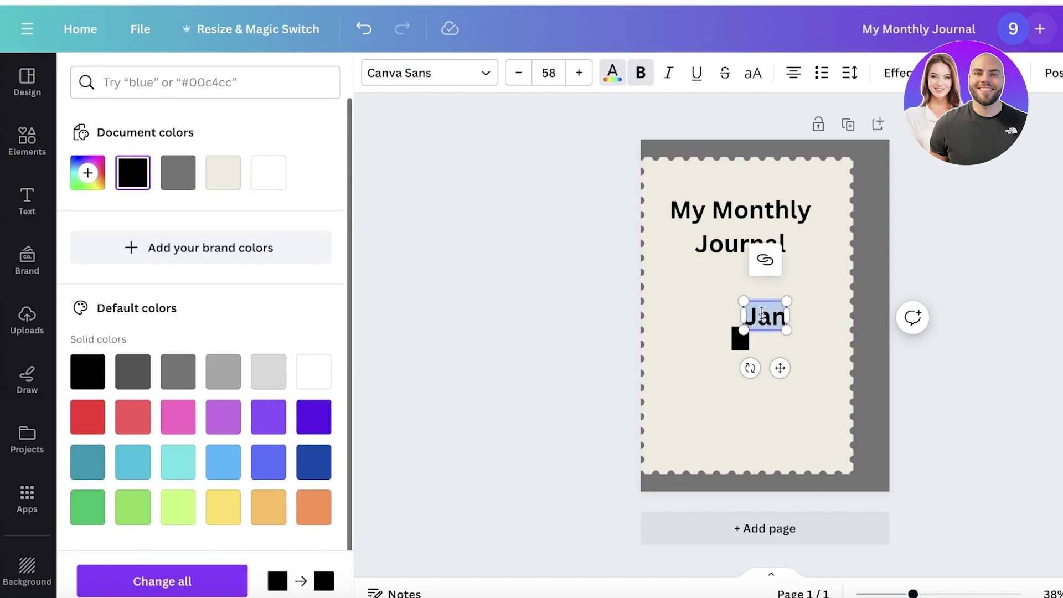
pyautogui.click(278, 168)
pyautogui.click(708, 307)
pyautogui.click(774, 322)
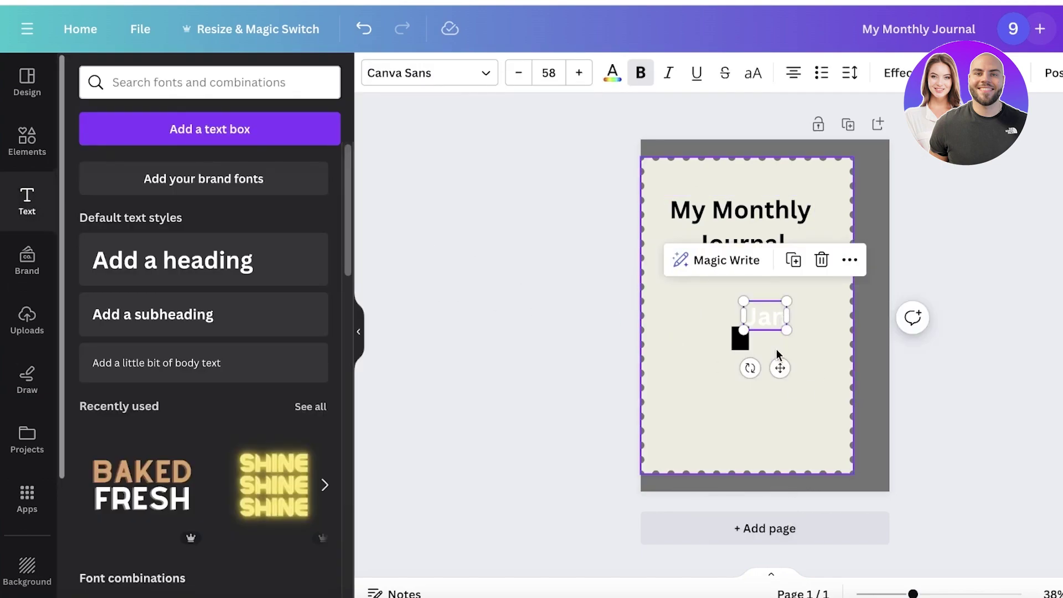
# Rotate the "Jan" text to read vertically, shrink it to font size 27.2 and fit it on the black square
pyautogui.moveTo(750, 369); pyautogui.dragTo(747, 329)
pyautogui.moveTo(724, 390); pyautogui.dragTo(723, 386)
pyautogui.click(725, 355)
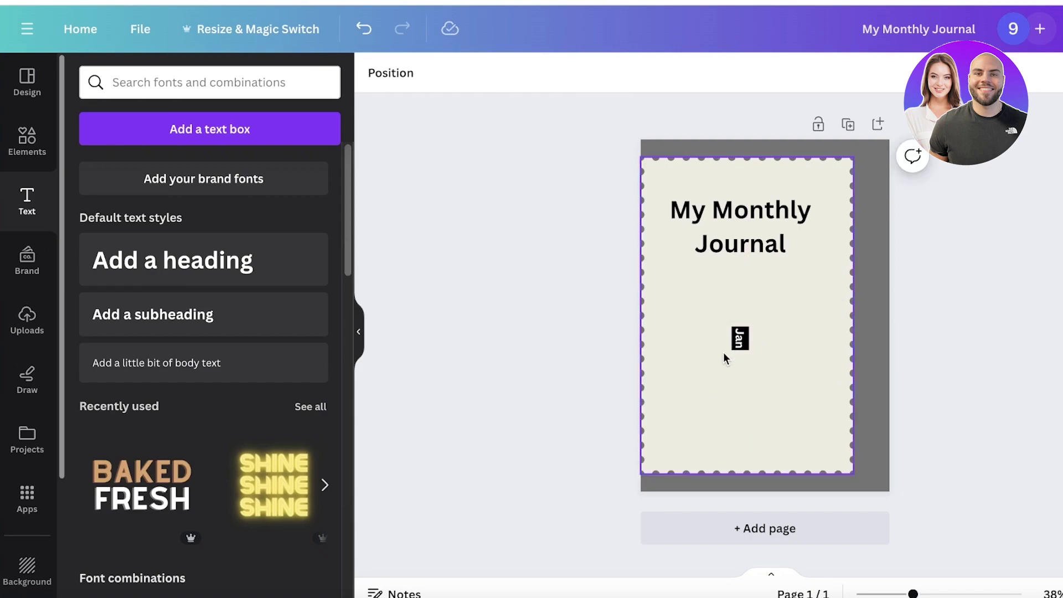
# Move the black square and its "Jan" text into the grey margin beside the sheet's upper right edge
pyautogui.click(740, 341)
pyautogui.click(742, 339)
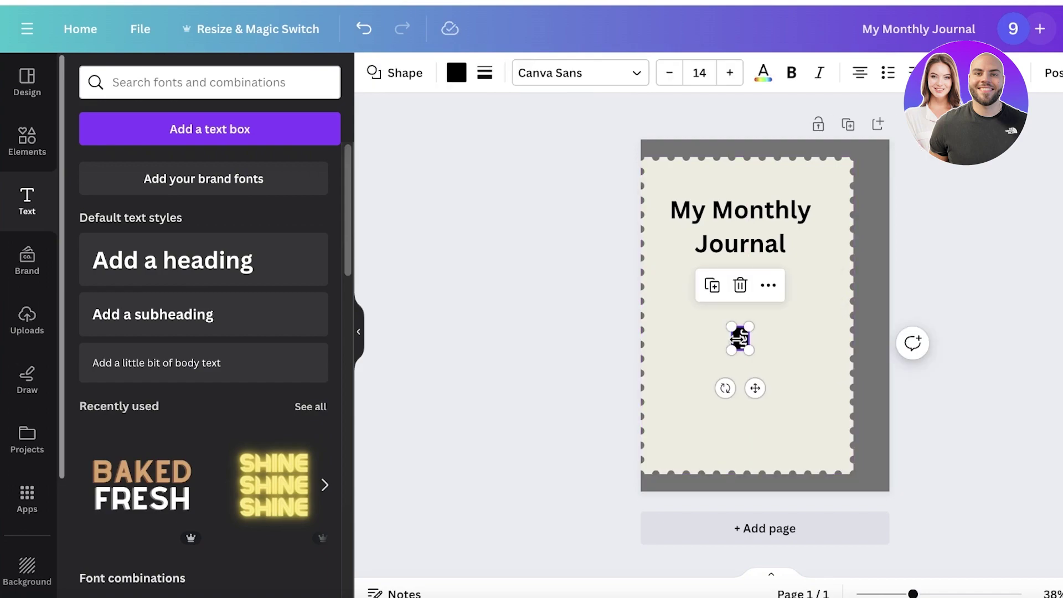
pyautogui.moveTo(742, 339); pyautogui.dragTo(862, 180)
pyautogui.click(743, 339)
pyautogui.click(901, 171)
pyautogui.click(992, 157)
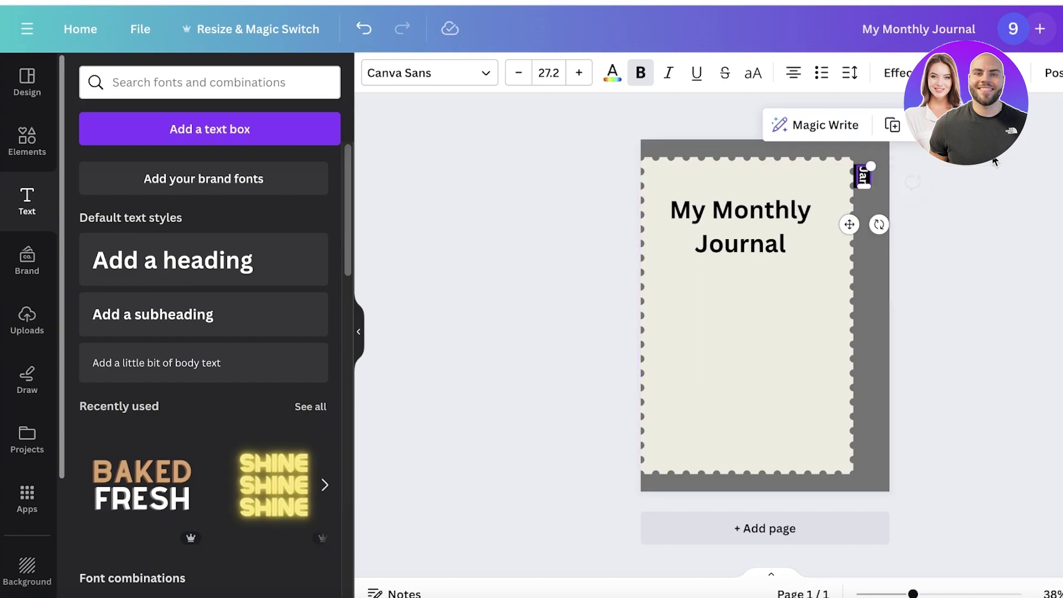
# Group the "Jan" text with its black square
pyautogui.click(856, 161)
pyautogui.click(859, 174)
pyautogui.keyDown('shift'); pyautogui.click(857, 178); pyautogui.keyUp('shift')
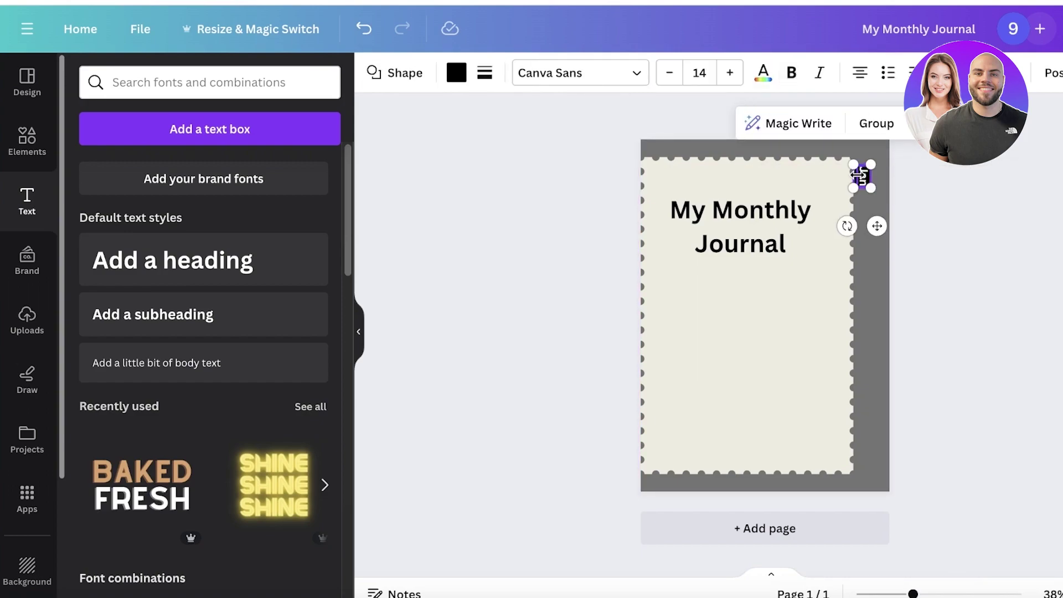
pyautogui.click(874, 122)
pyautogui.click(976, 184)
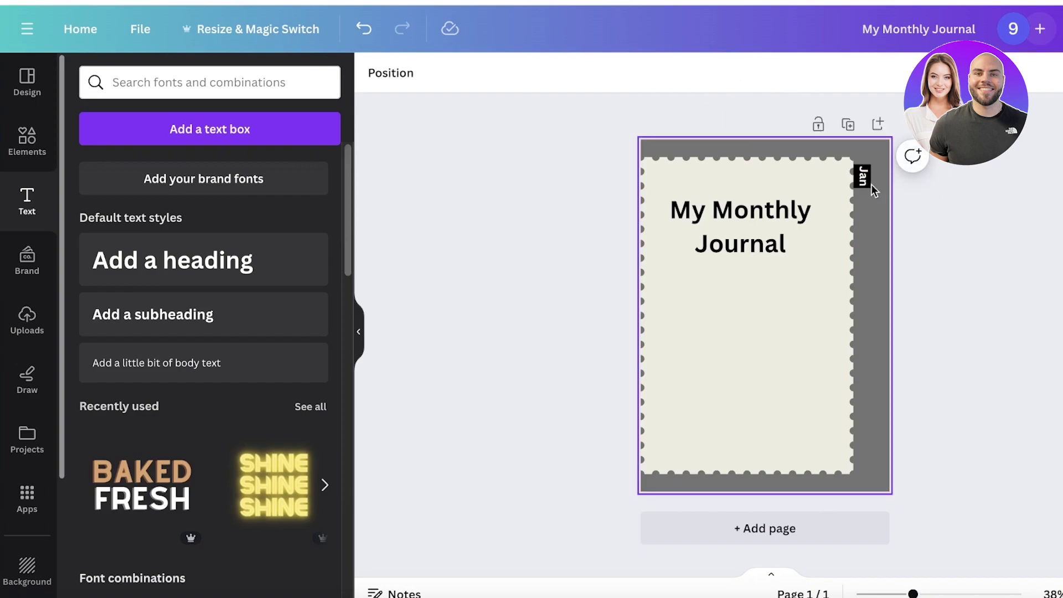
# Duplicate the grouped "Jan" tab and spread the copies down the sheet's right edge, making a column of six tabs
pyautogui.click(862, 177)
pyautogui.click(862, 176)
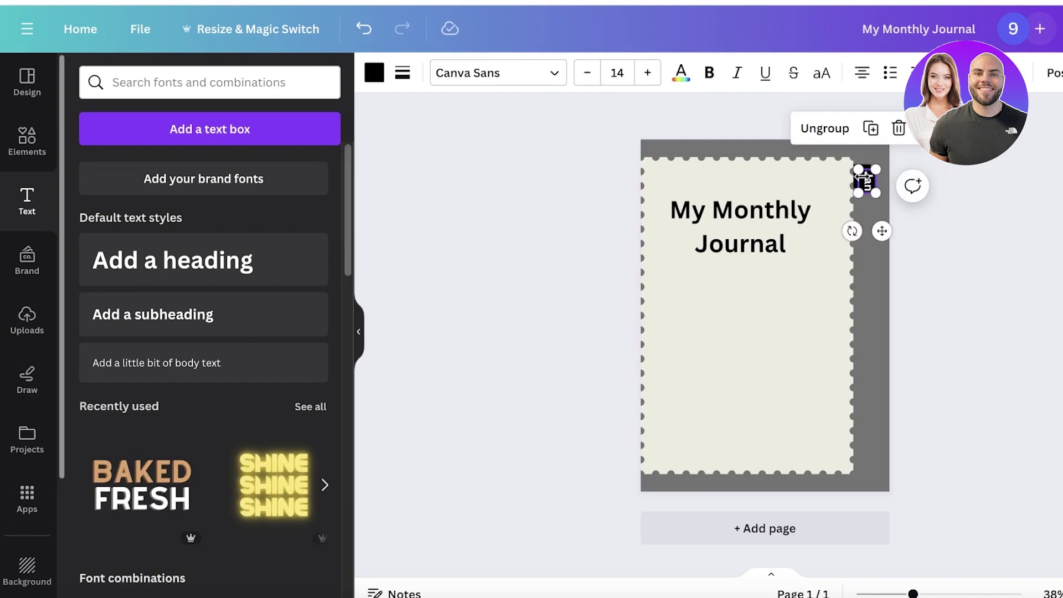
pyautogui.moveTo(868, 179); pyautogui.dragTo(877, 261)
pyautogui.click(884, 161)
pyautogui.moveTo(869, 160); pyautogui.dragTo(865, 312)
pyautogui.hotkey('ctrl', 'd')
pyautogui.click(881, 176)
pyautogui.moveTo(867, 182); pyautogui.dragTo(867, 357)
pyautogui.moveTo(865, 184); pyautogui.dragTo(863, 243)
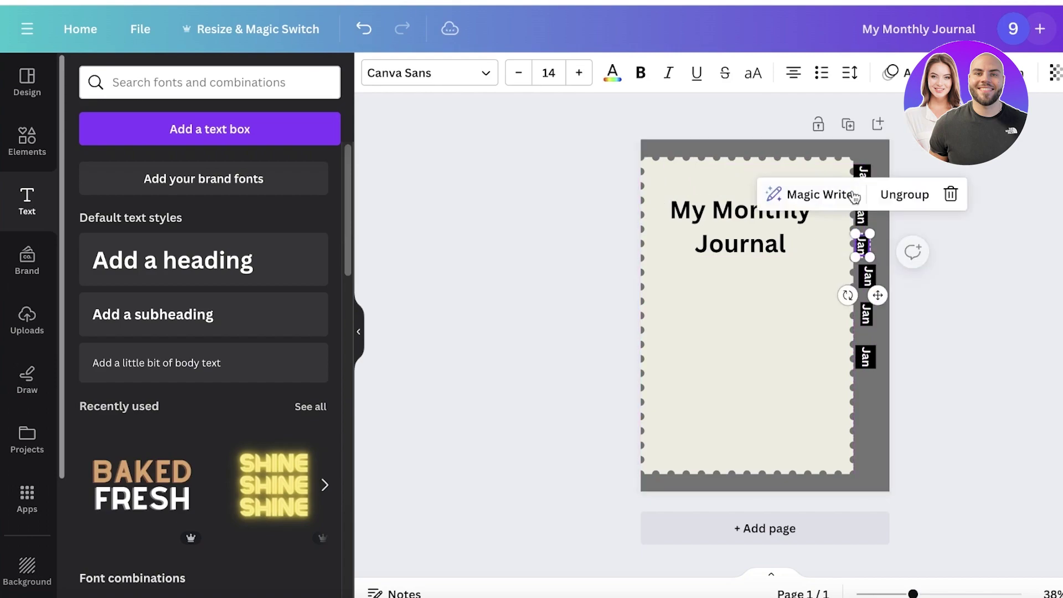
# Duplicate the six "Jan" tabs and place the copies on the beige sheet
pyautogui.click(865, 370)
pyautogui.moveTo(871, 393); pyautogui.dragTo(860, 173)
pyautogui.moveTo(860, 175); pyautogui.dragTo(762, 306)
pyautogui.moveTo(872, 389); pyautogui.dragTo(879, 249)
pyautogui.click(865, 356)
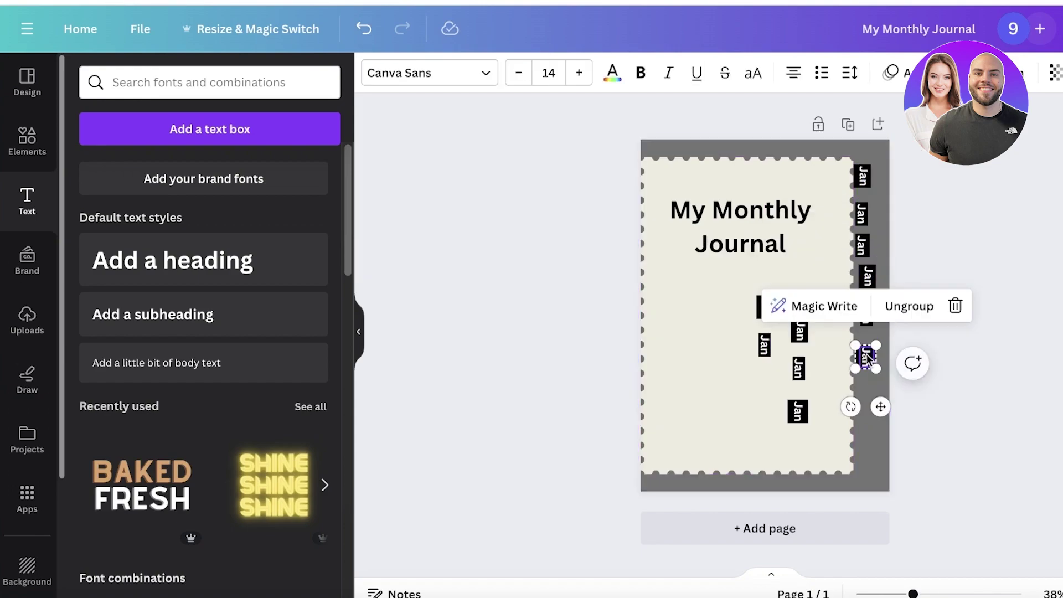
pyautogui.moveTo(867, 358); pyautogui.dragTo(819, 388)
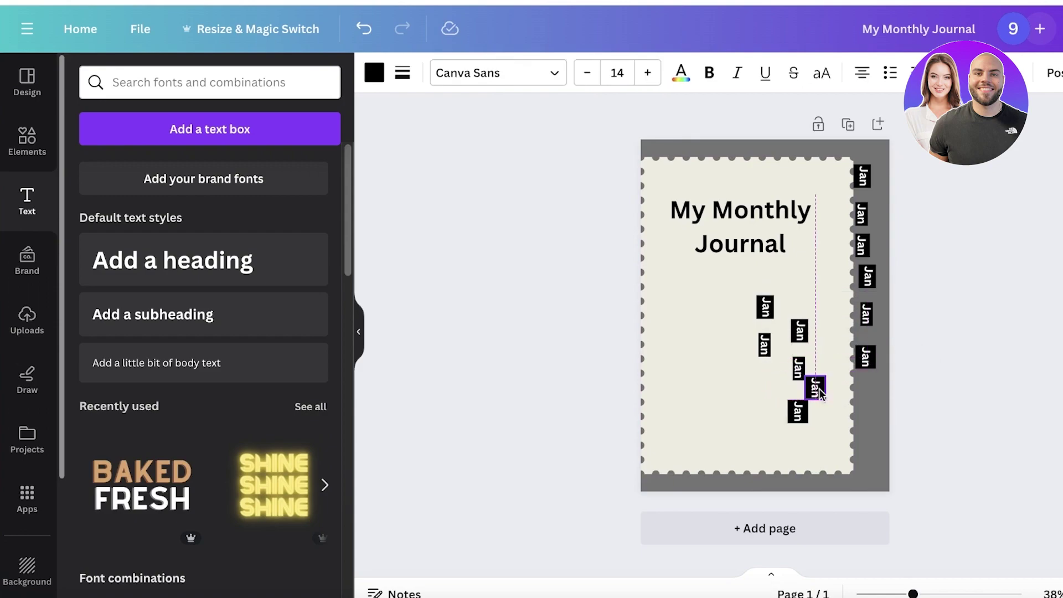
# Arrange the copied tabs down the sheet's right edge, with the last two side by side on its bottom edge
pyautogui.moveTo(765, 306); pyautogui.dragTo(861, 277)
pyautogui.moveTo(828, 384); pyautogui.dragTo(867, 431)
pyautogui.moveTo(802, 333); pyautogui.dragTo(862, 462)
pyautogui.click(798, 368)
pyautogui.moveTo(798, 368); pyautogui.dragTo(808, 473)
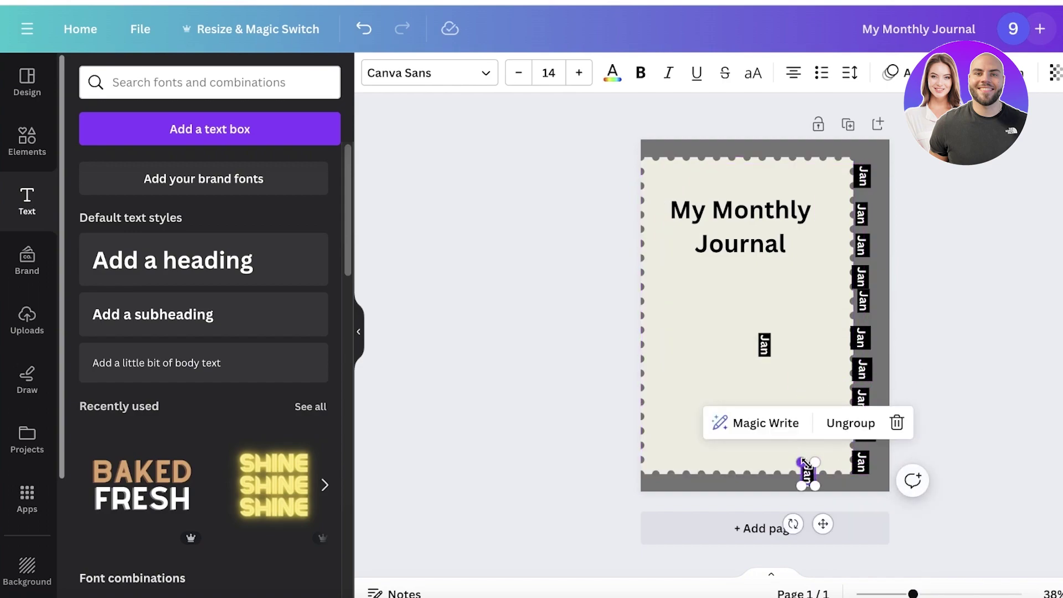
pyautogui.moveTo(765, 346); pyautogui.dragTo(786, 473)
# Ungroup the second tab in the column and change its label to "FEB"
pyautogui.click(862, 176)
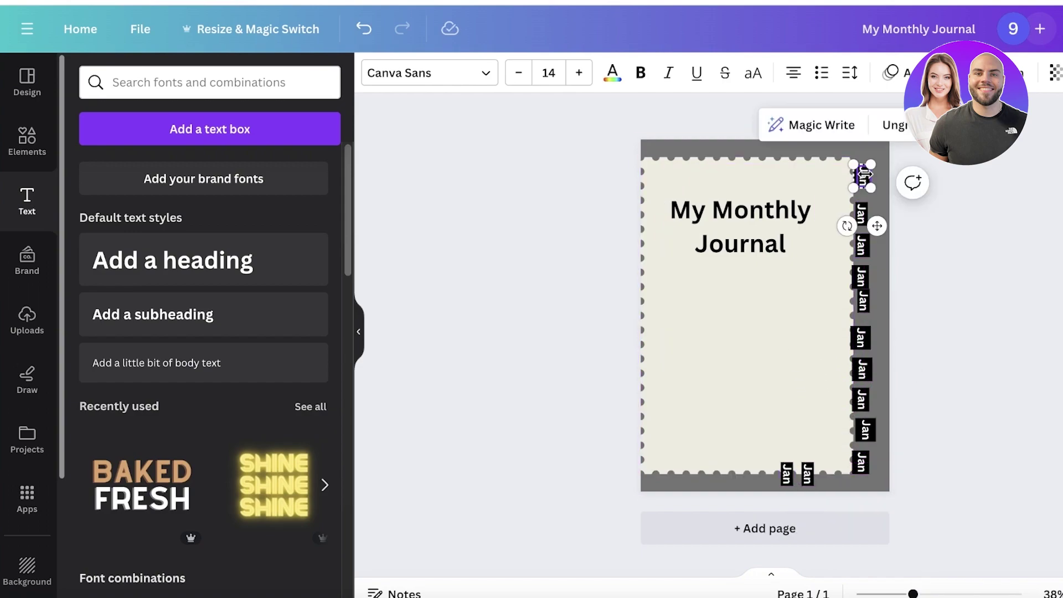
pyautogui.click(859, 272)
pyautogui.click(872, 211)
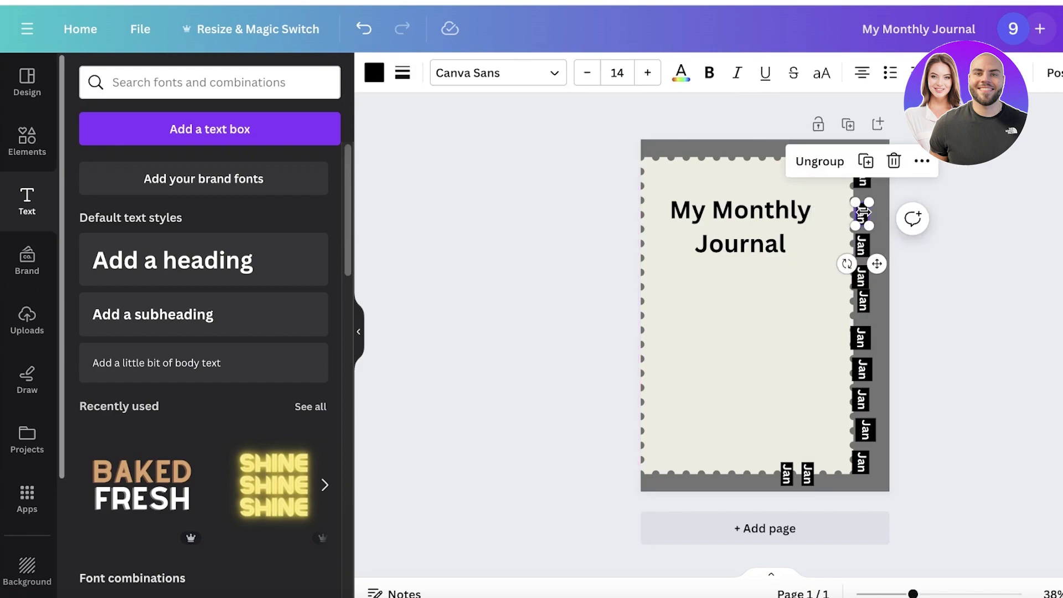
pyautogui.click(820, 161)
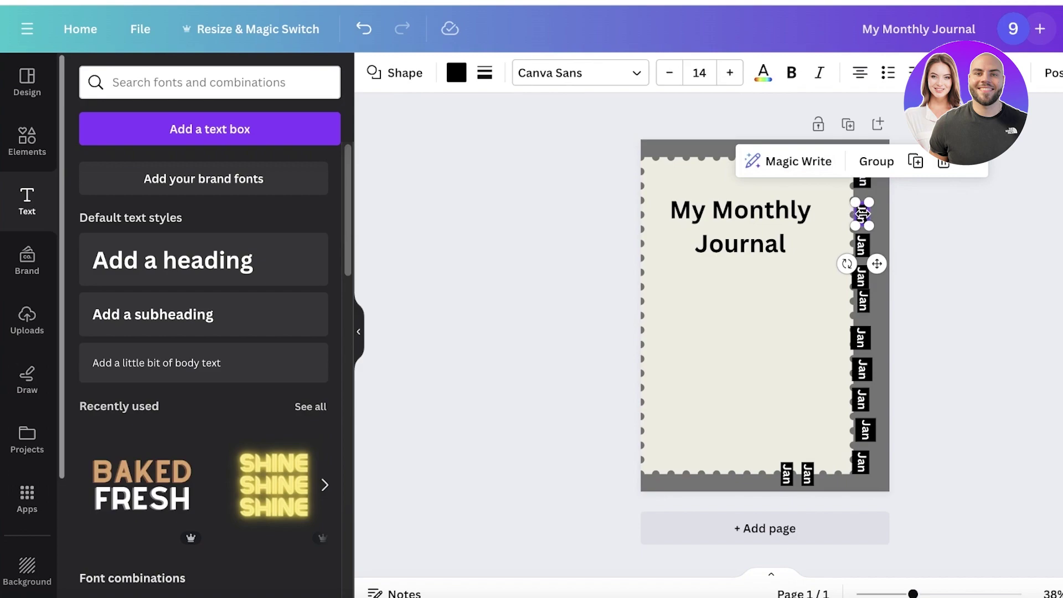
pyautogui.click(1011, 204)
pyautogui.doubleClick(862, 213)
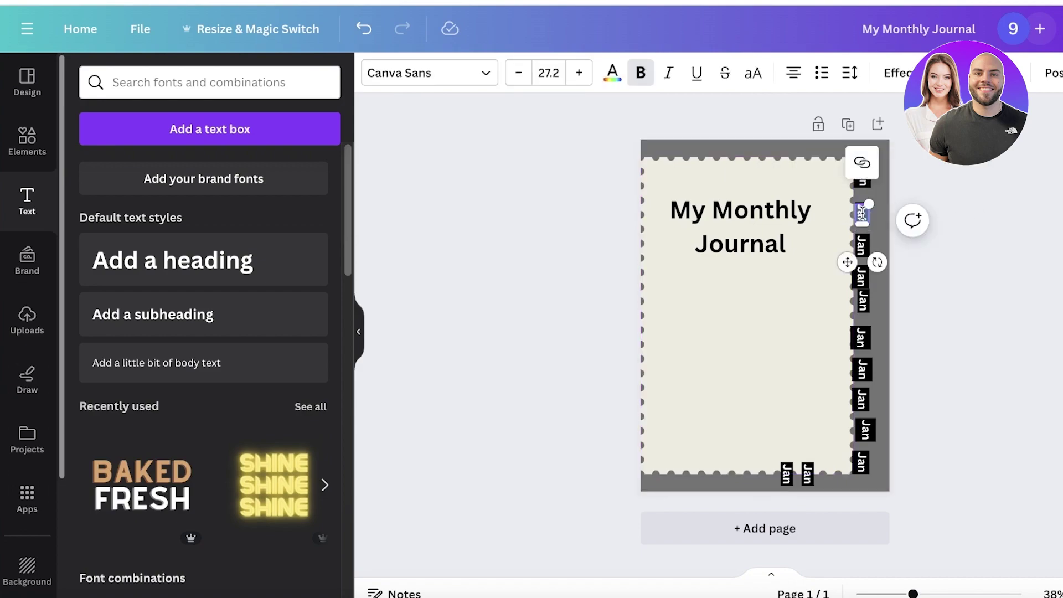
# Ungroup the third tab in the column and change its label to "MAr"
pyautogui.moveTo(860, 213); pyautogui.dragTo(859, 245)
pyautogui.click(823, 200)
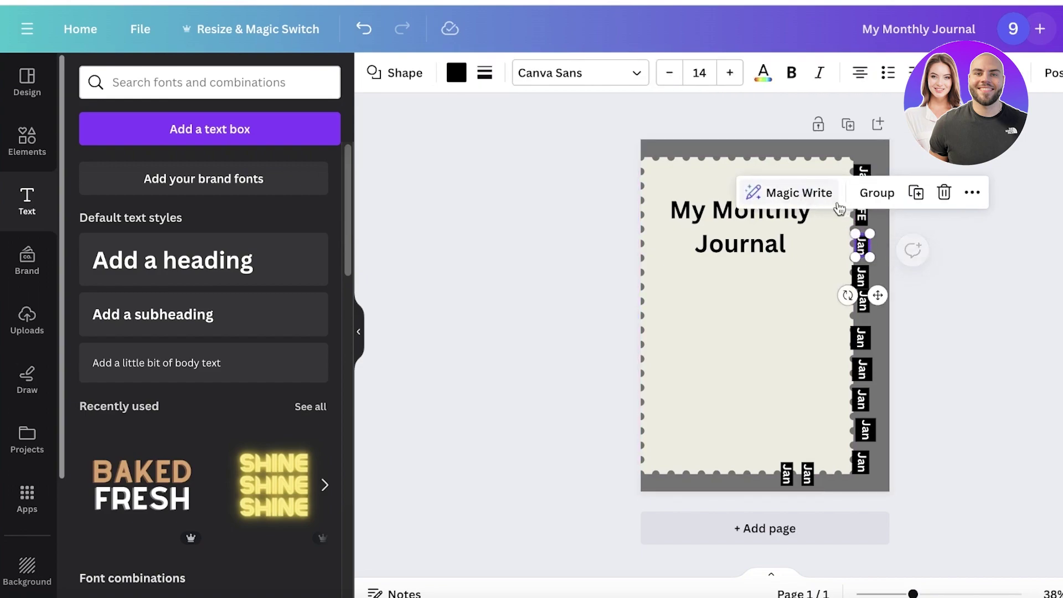
pyautogui.doubleClick(863, 247)
pyautogui.write('MA')
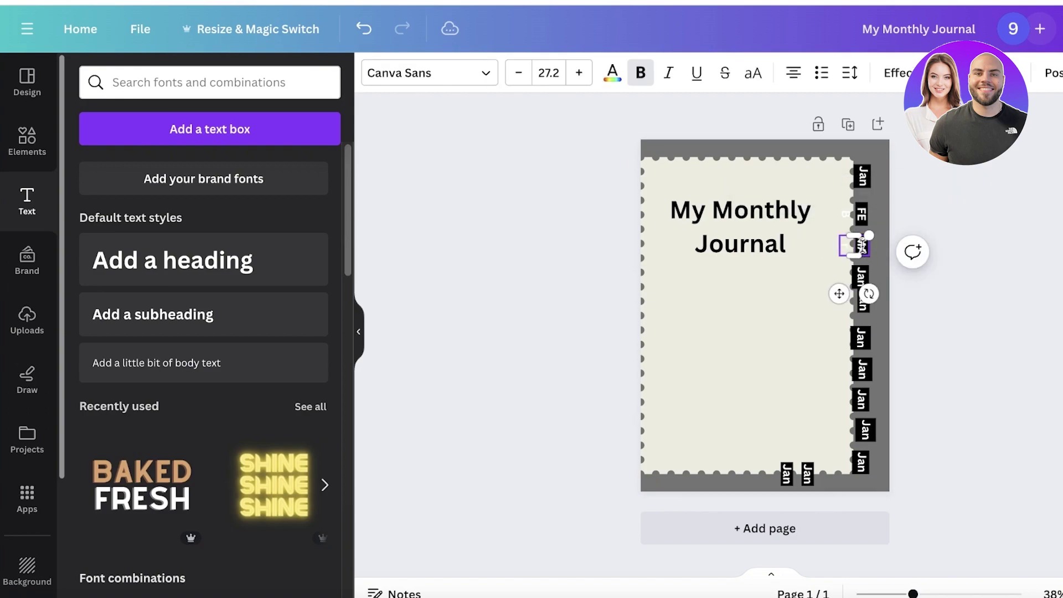
pyautogui.click(912, 252)
pyautogui.click(872, 201)
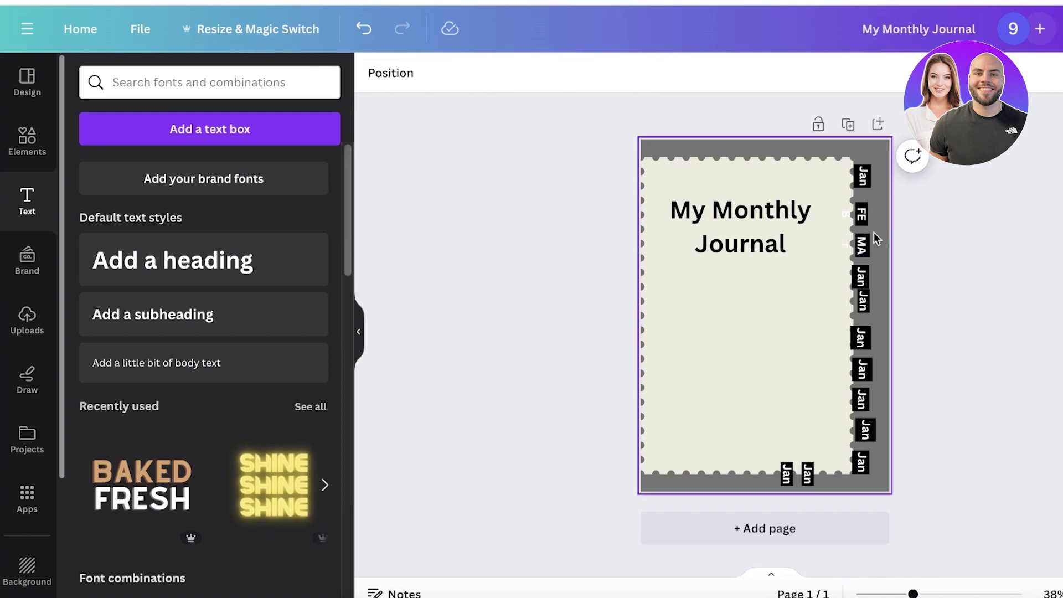
# Reduce the font size of the "MAr" label until it fits on its black square
pyautogui.click(855, 247)
pyautogui.click(518, 72)
pyautogui.click(518, 72)
pyautogui.click(518, 73)
pyautogui.click(518, 72)
pyautogui.click(518, 72)
pyautogui.click(518, 72)
pyautogui.click(518, 73)
# Reduce the font size of the "FEB" label until it fits on its black square
pyautogui.click(860, 187)
pyautogui.click(862, 214)
pyautogui.click(518, 73)
pyautogui.click(518, 72)
pyautogui.click(518, 73)
pyautogui.click(518, 73)
pyautogui.click(518, 72)
pyautogui.click(518, 73)
pyautogui.press('Escape')
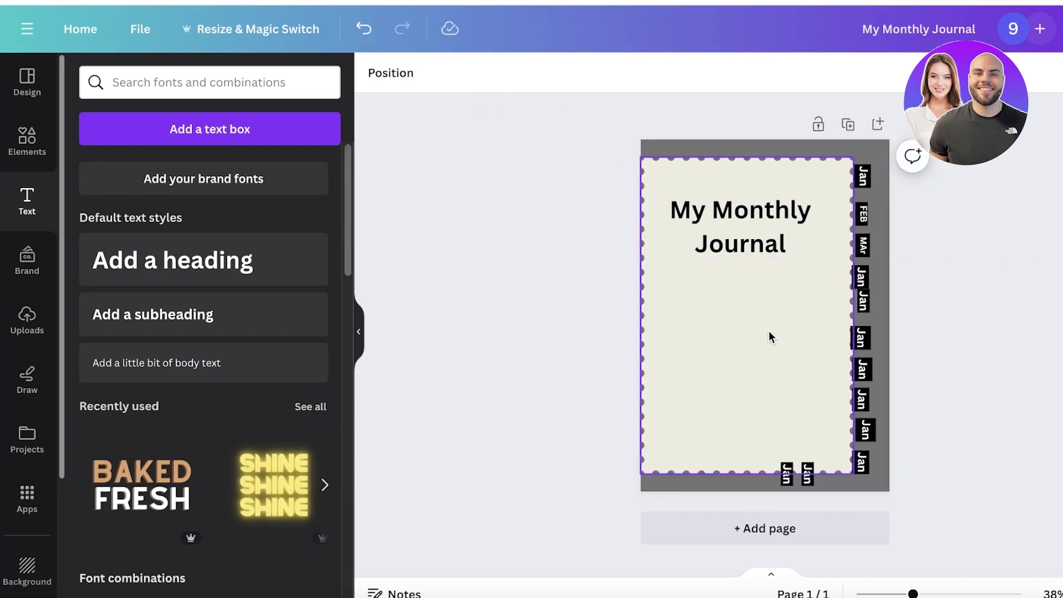
# Delete the two tabs on the sheet's bottom edge and the lowest two tabs in the right-hand column
pyautogui.click(806, 470)
pyautogui.click(807, 469)
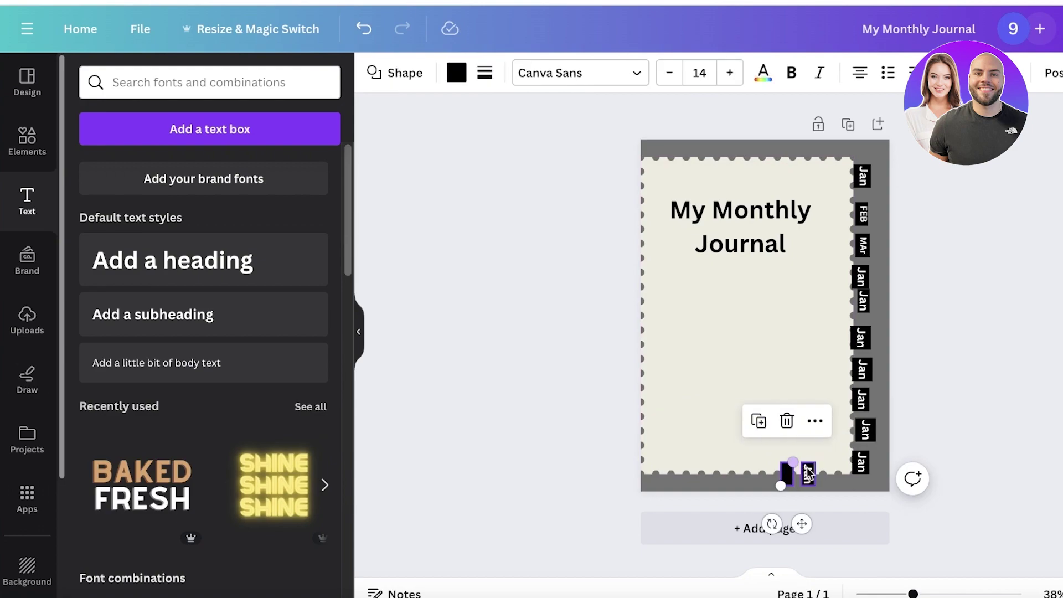
pyautogui.press('Delete')
pyautogui.click(858, 432)
pyautogui.press('Delete')
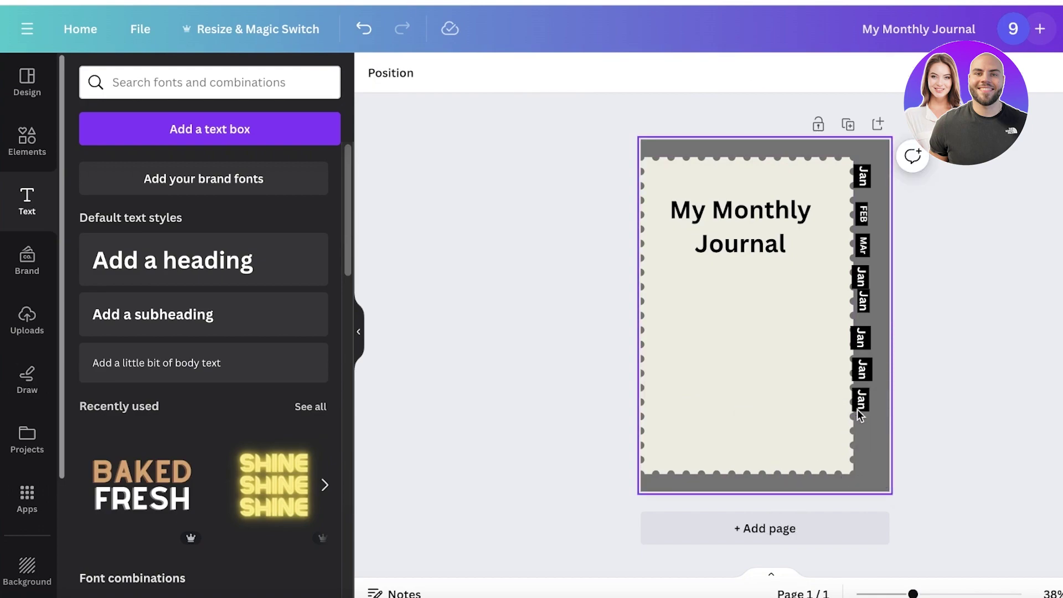
# Reduce the "Jan" tabs below "MAr" to three and enlarge them along the sheet's right edge
pyautogui.moveTo(862, 339); pyautogui.dragTo(881, 440)
pyautogui.moveTo(860, 394); pyautogui.dragTo(861, 411)
pyautogui.click(866, 302)
pyautogui.moveTo(871, 313); pyautogui.dragTo(850, 356)
pyautogui.doubleClick(862, 267)
pyautogui.moveTo(852, 265); pyautogui.dragTo(841, 301)
# Ungroup the uppermost enlarged tab and relabel it "APR" at font size 42.4
pyautogui.click(852, 274)
pyautogui.click(827, 287)
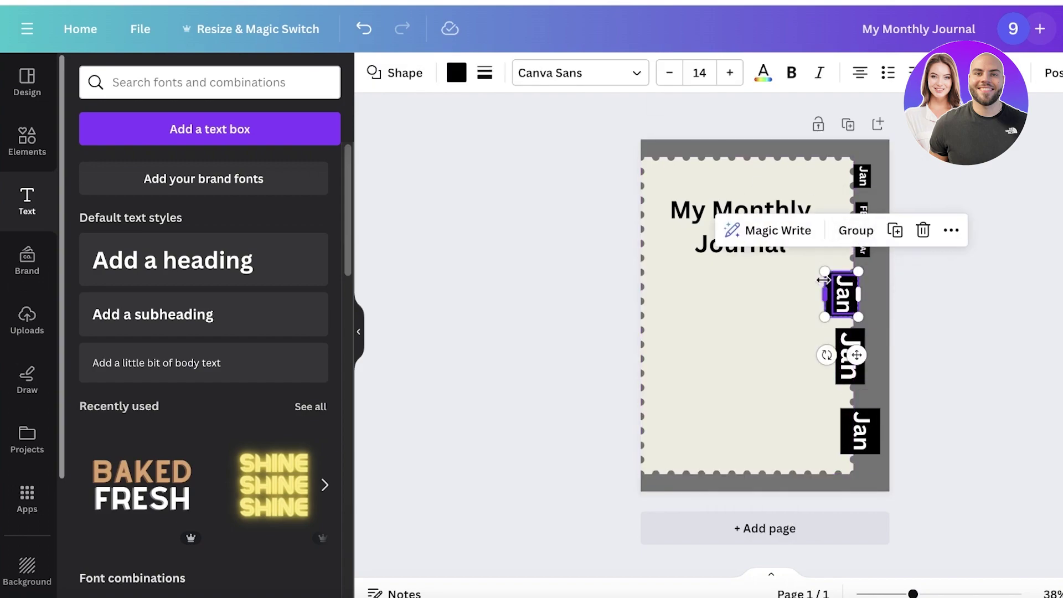
pyautogui.click(904, 292)
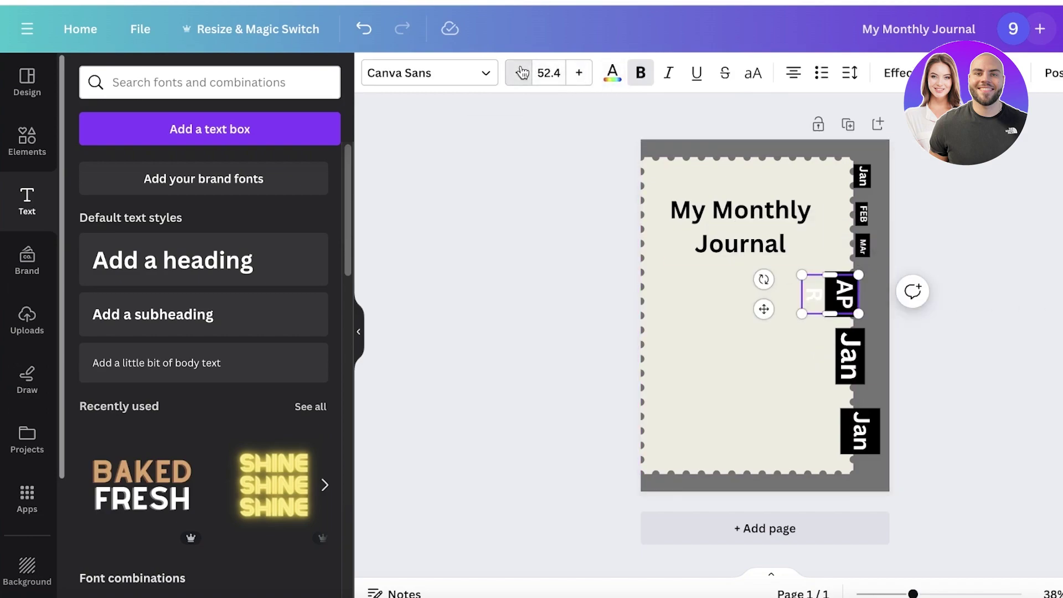
# Delete the other two enlarged "Jan" tabs and move the "APR" tab into the grey margin beside the sheet
pyautogui.click(852, 372)
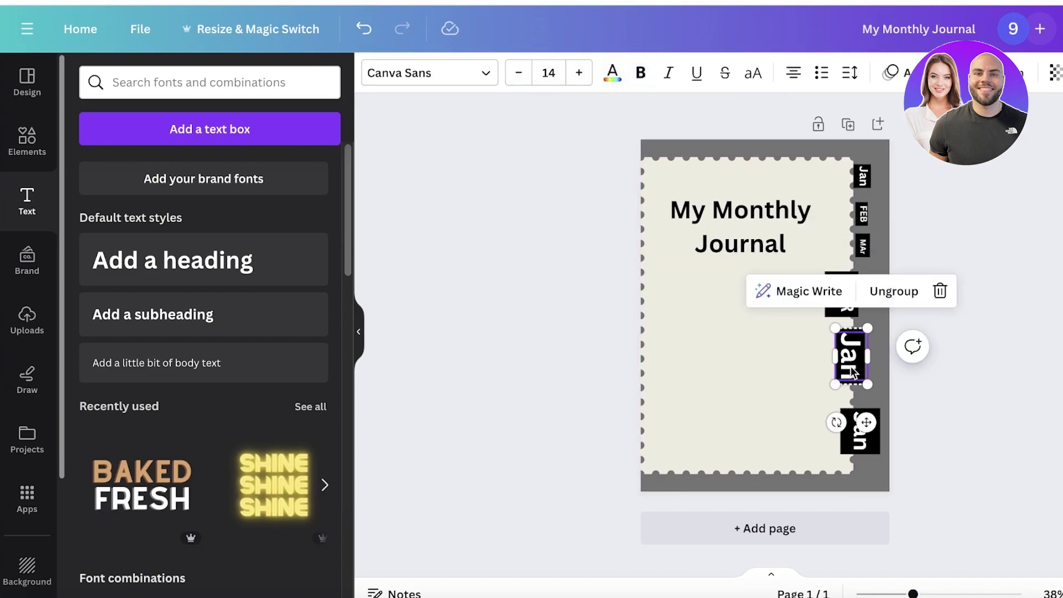
pyautogui.click(926, 348)
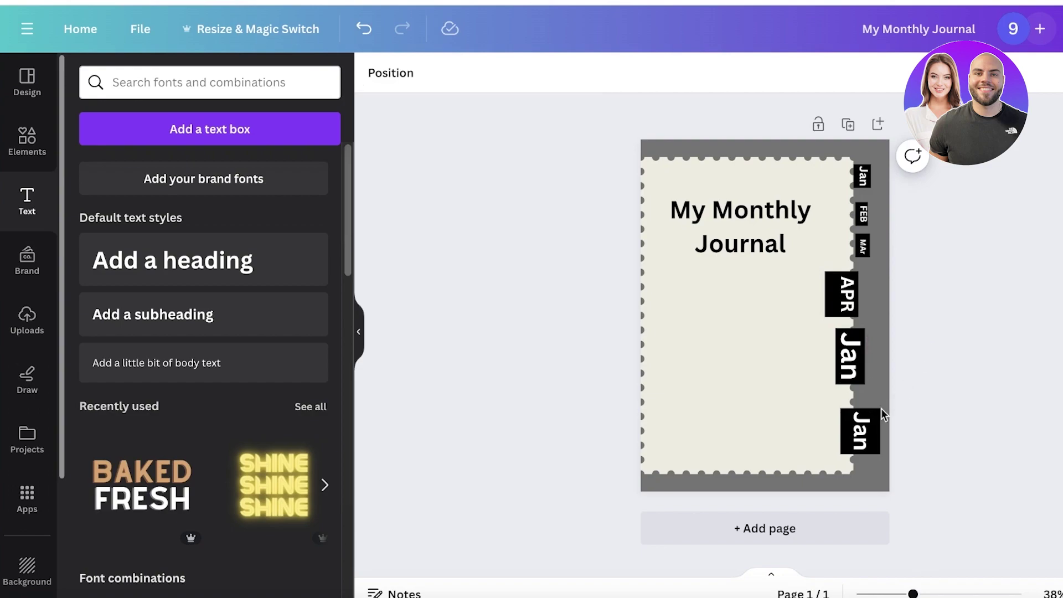
pyautogui.click(859, 429)
pyautogui.click(853, 420)
pyautogui.press('Delete')
pyautogui.click(855, 377)
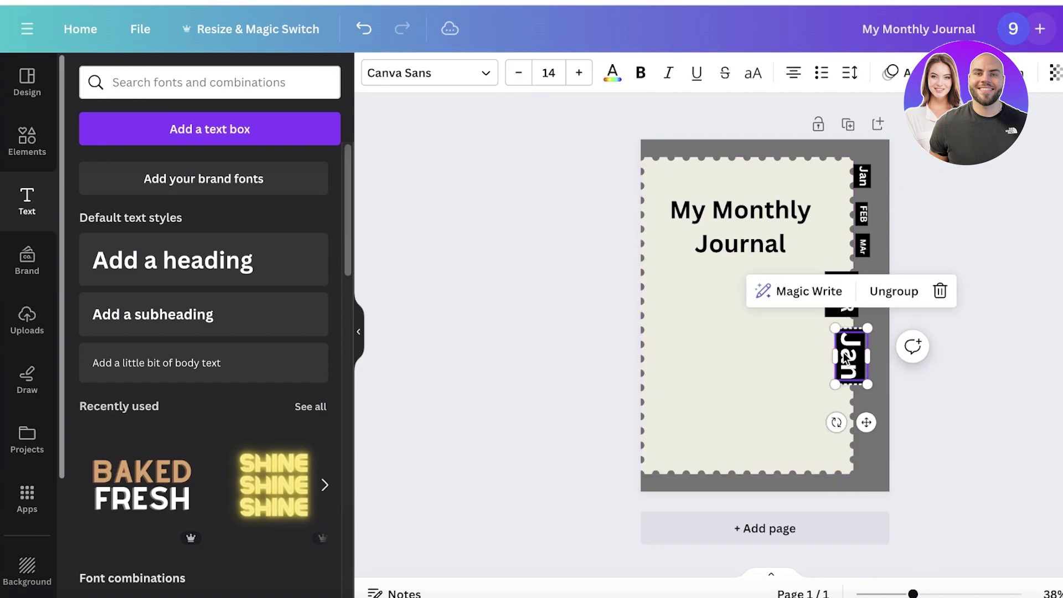
pyautogui.press('Delete')
pyautogui.moveTo(829, 298); pyautogui.dragTo(871, 332)
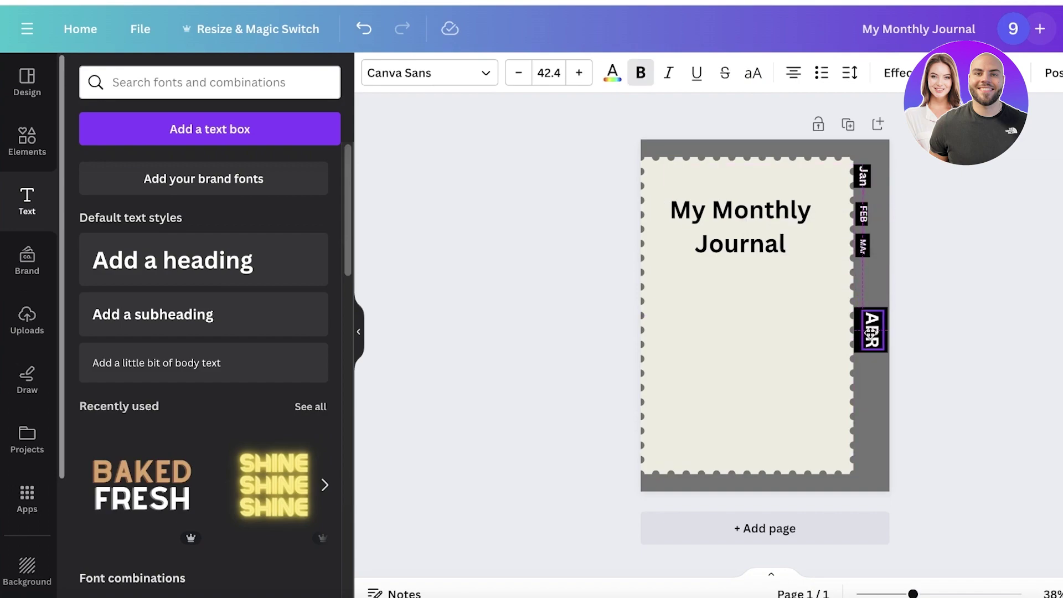
pyautogui.click(982, 306)
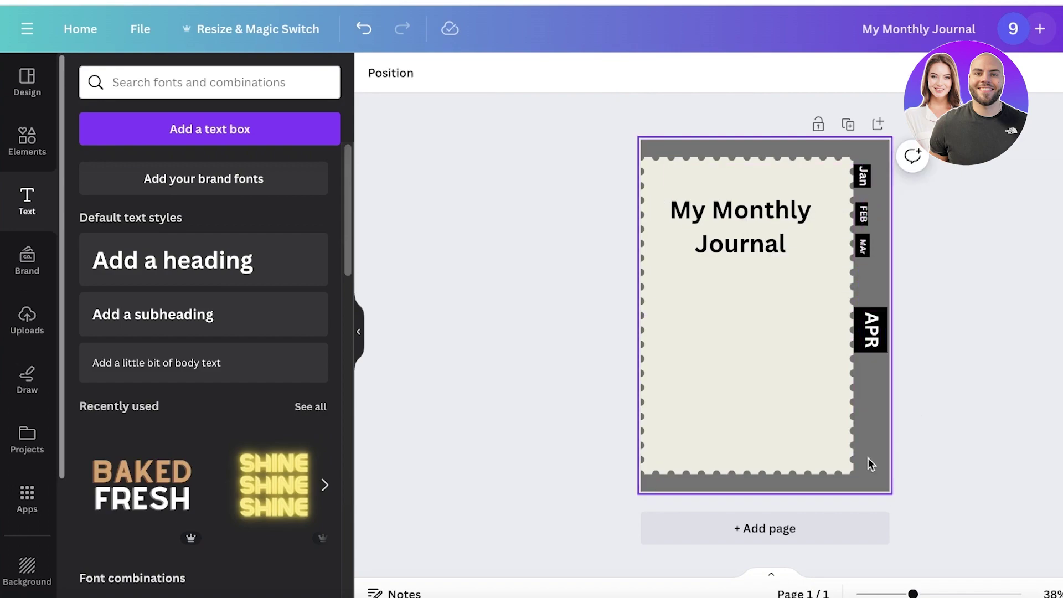
pyautogui.click(847, 125)
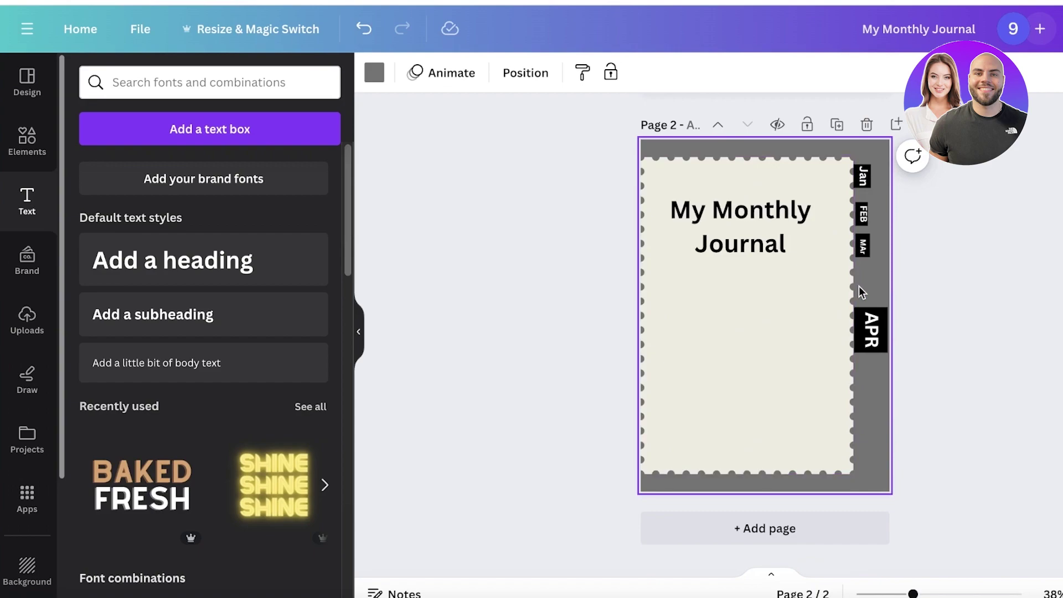
pyautogui.click(874, 310)
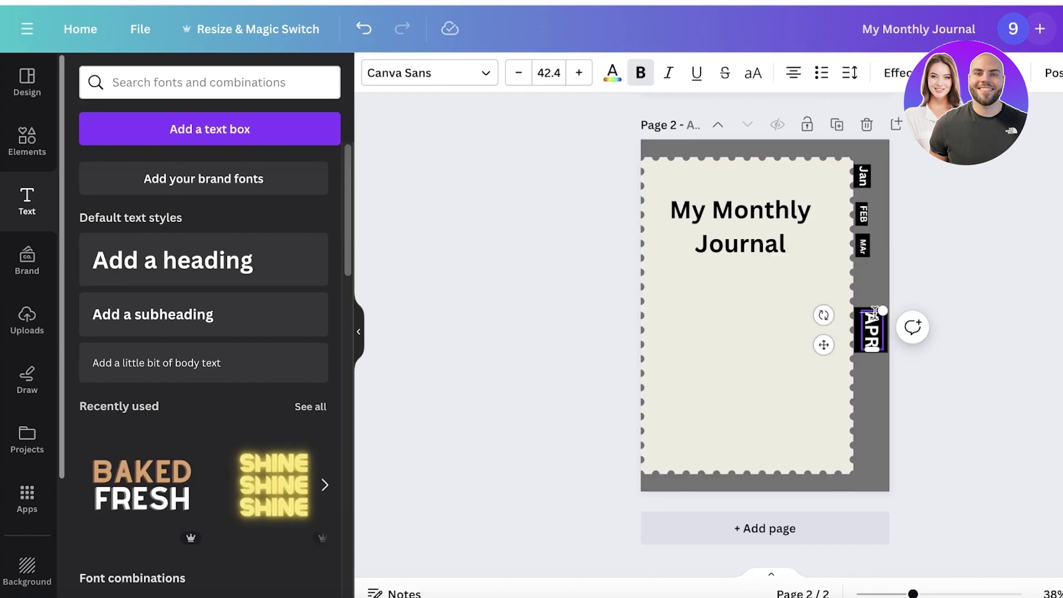
pyautogui.click(866, 127)
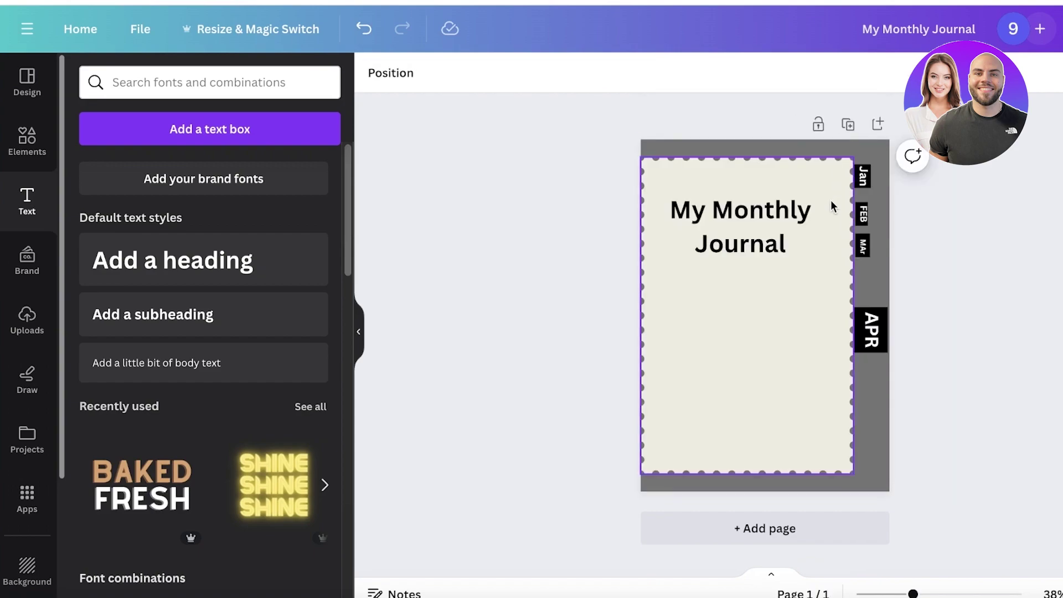
# Add a second page and place the beige scalloped paper graphic centred on it
pyautogui.click(766, 528)
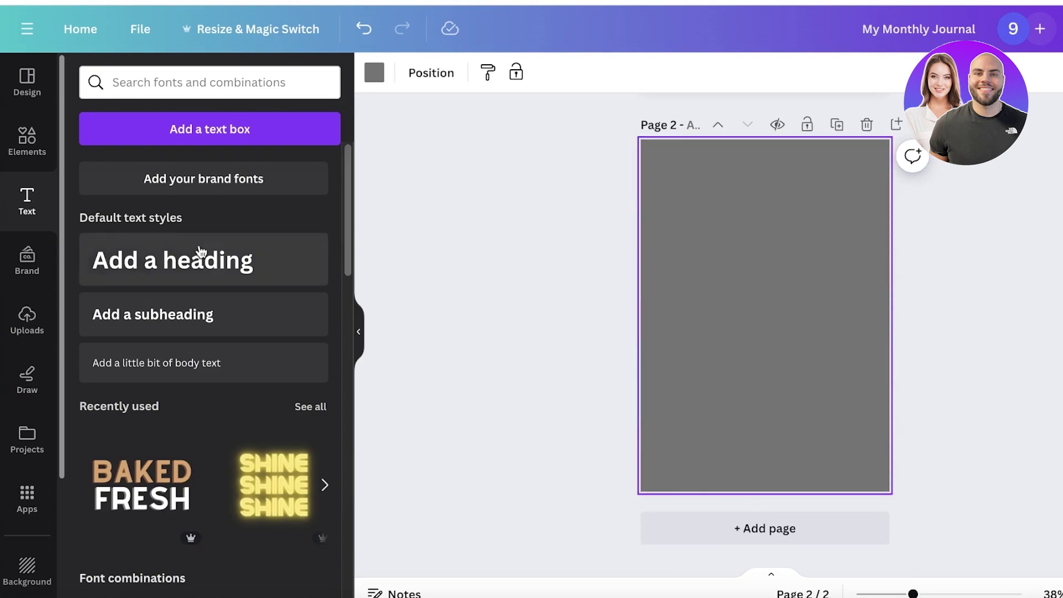
pyautogui.click(8, 157)
pyautogui.click(164, 229)
pyautogui.moveTo(766, 296); pyautogui.dragTo(761, 282)
# Add a heading reading "JANUARY" and move it to the upper left of the second page's sheet
pyautogui.click(26, 202)
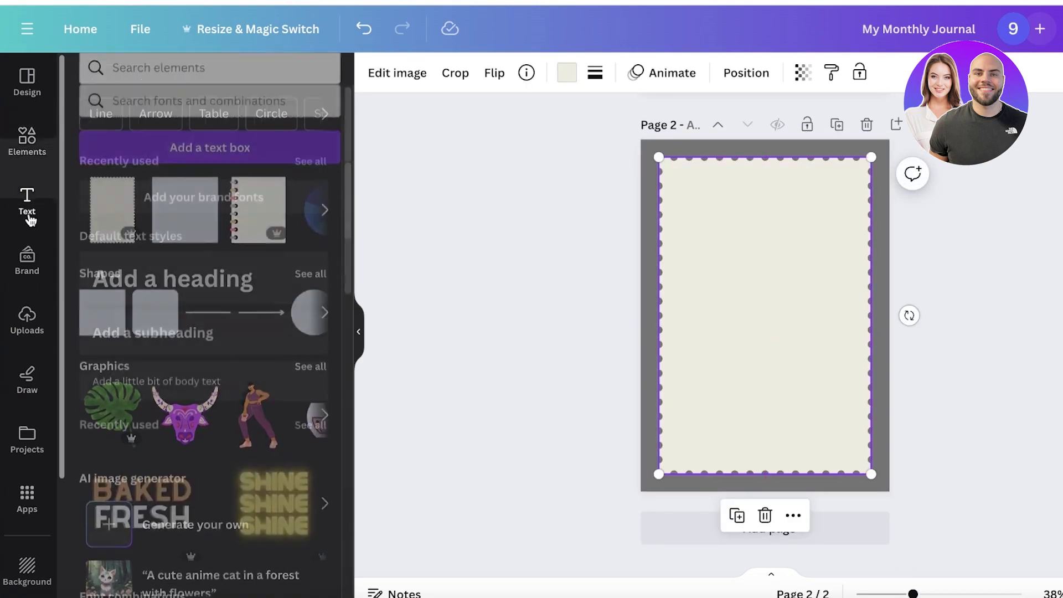
pyautogui.click(172, 260)
pyautogui.click(720, 320)
pyautogui.tripleClick(719, 320)
pyautogui.write('JANUARY')
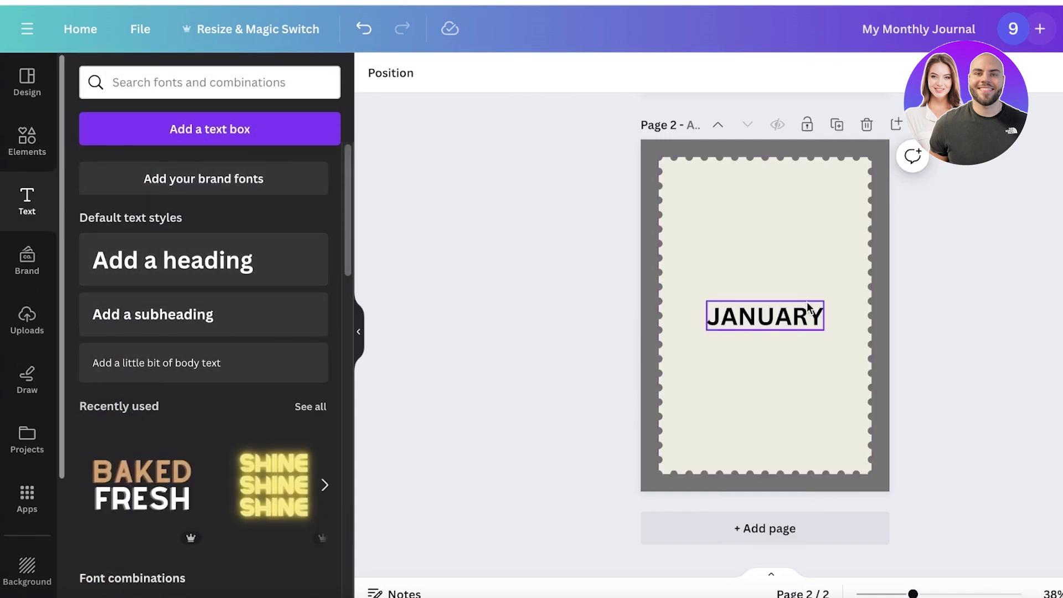
pyautogui.moveTo(804, 306); pyautogui.dragTo(770, 185)
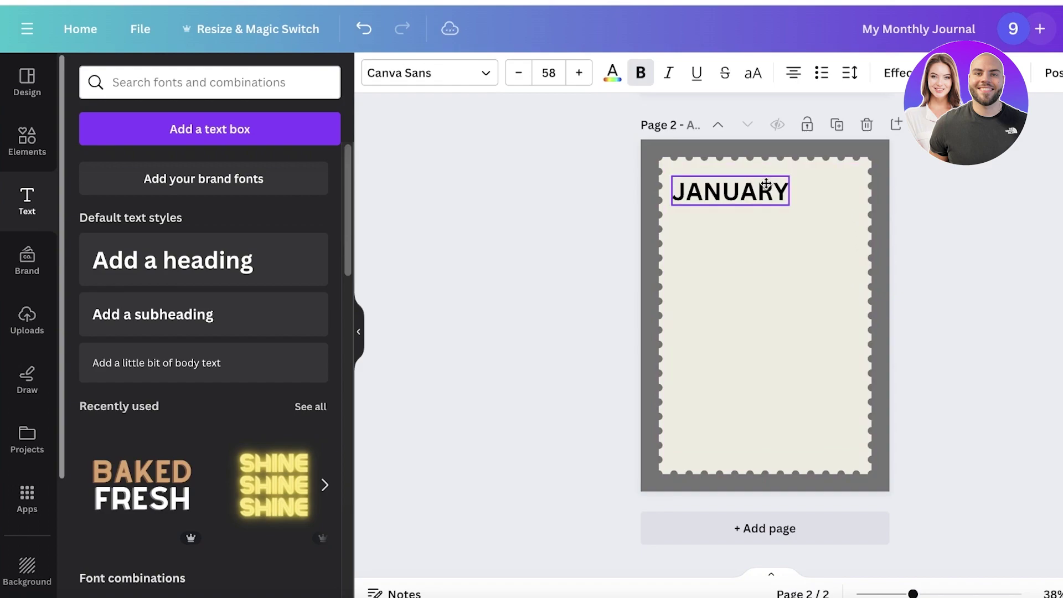
# Search the elements library for a table and browse the results
pyautogui.click(25, 136)
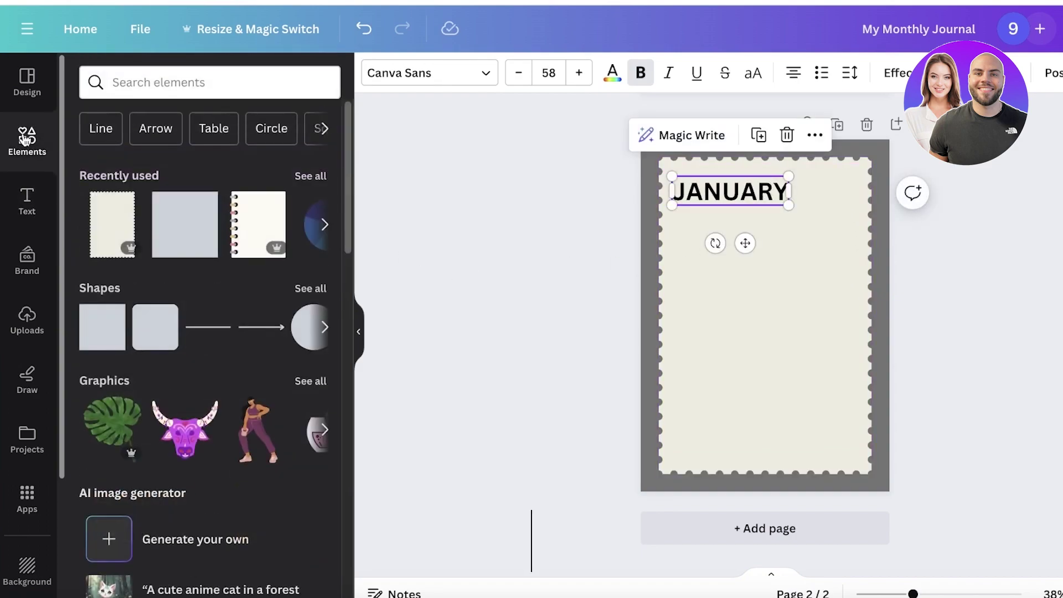
pyautogui.click(161, 78)
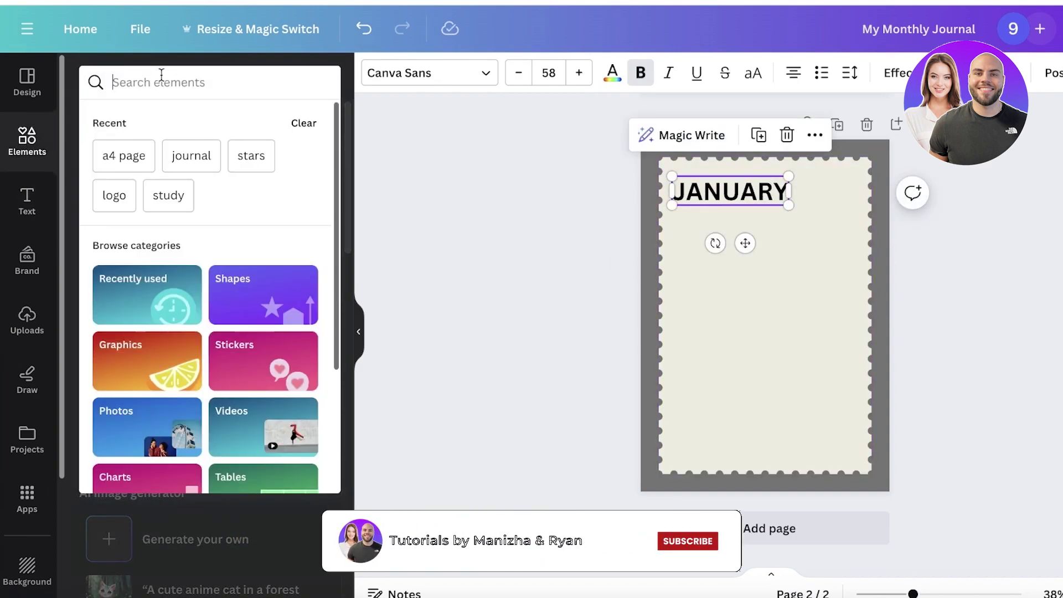
pyautogui.write('c')
pyautogui.press('BackSpace')
pyautogui.write('c')
pyautogui.press('BackSpace')
pyautogui.write('c')
pyautogui.press('BackSpace')
pyautogui.write('cel')
pyautogui.press('BackSpace')
pyautogui.press('BackSpace')
pyautogui.press('BackSpace')
pyautogui.press('BackSpace')
pyautogui.press('BackSpace')
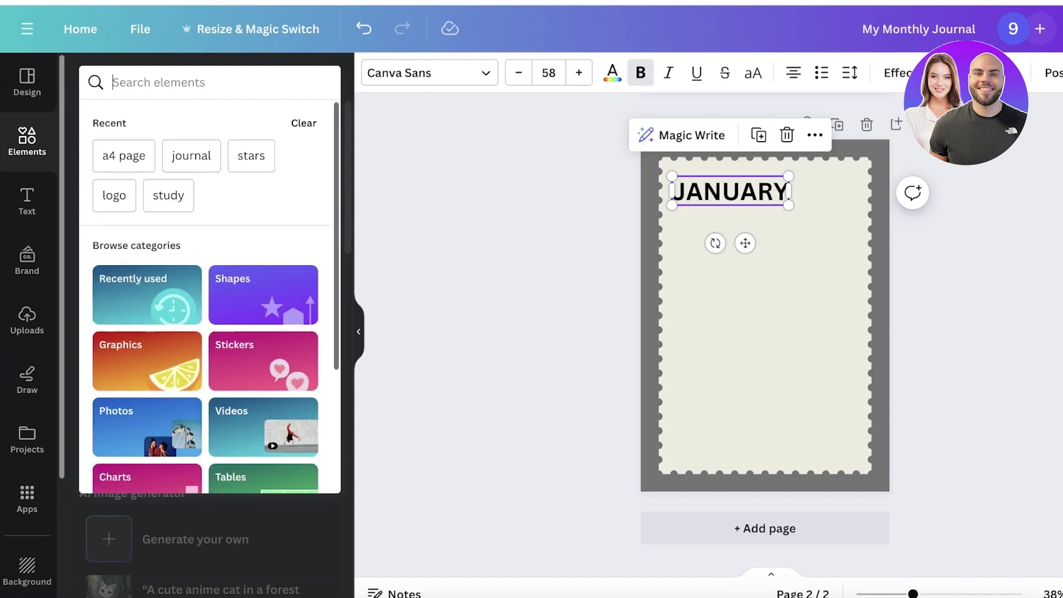
pyautogui.write('tablr')
pyautogui.press('Return')
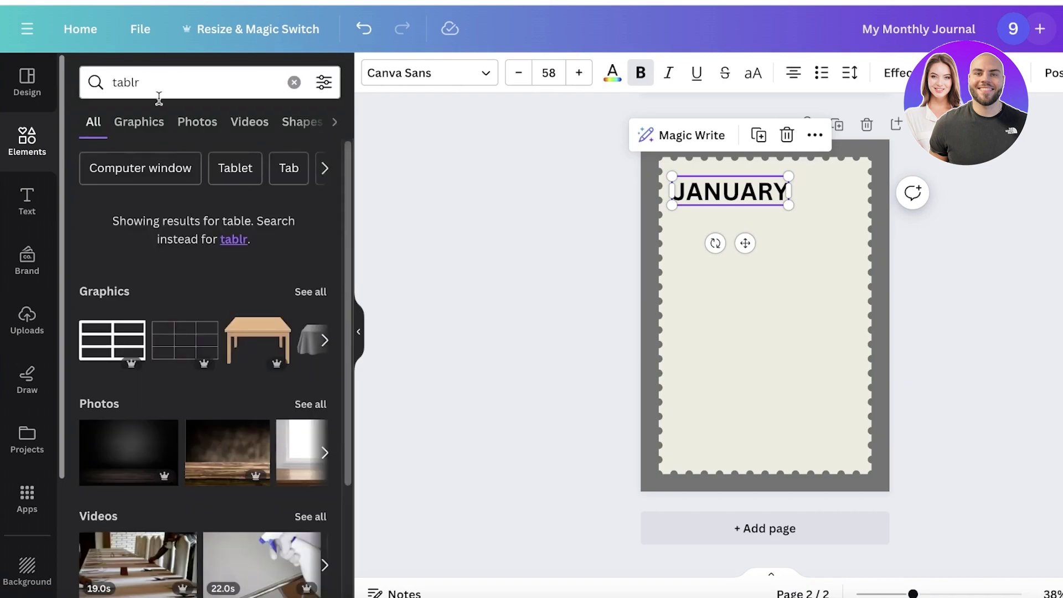
pyautogui.scroll(-3, 122, 343)
pyautogui.scroll(3, 121, 337)
pyautogui.scroll(-3, 110, 396)
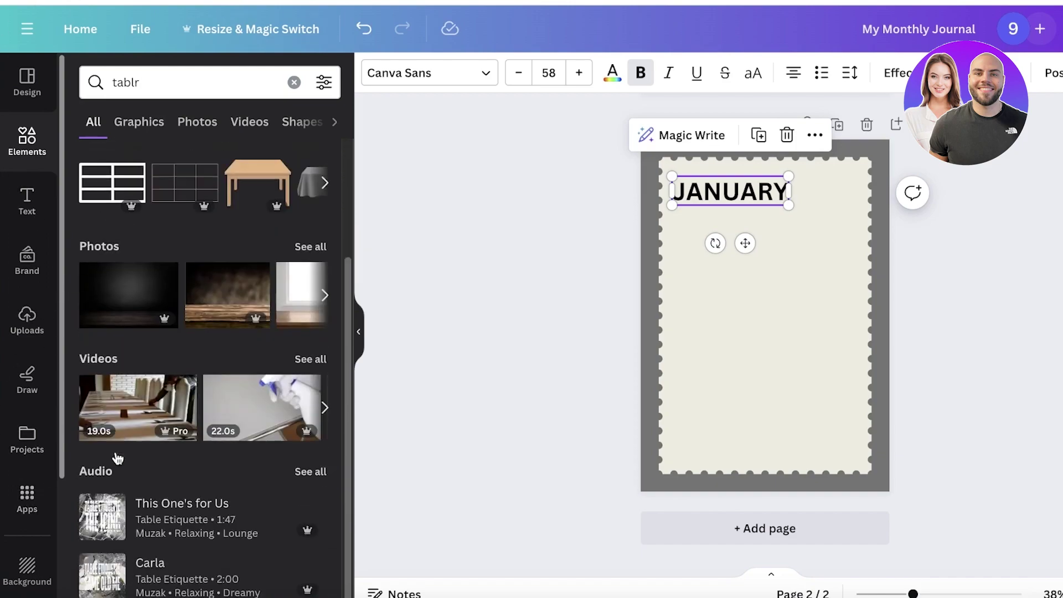
pyautogui.click(41, 145)
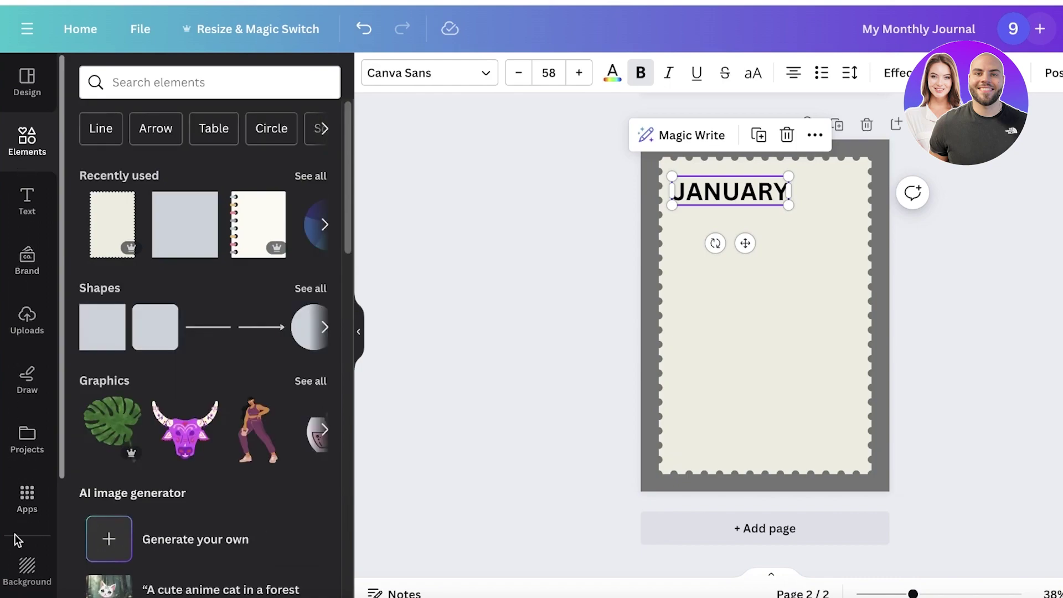
pyautogui.click(34, 498)
pyautogui.click(24, 388)
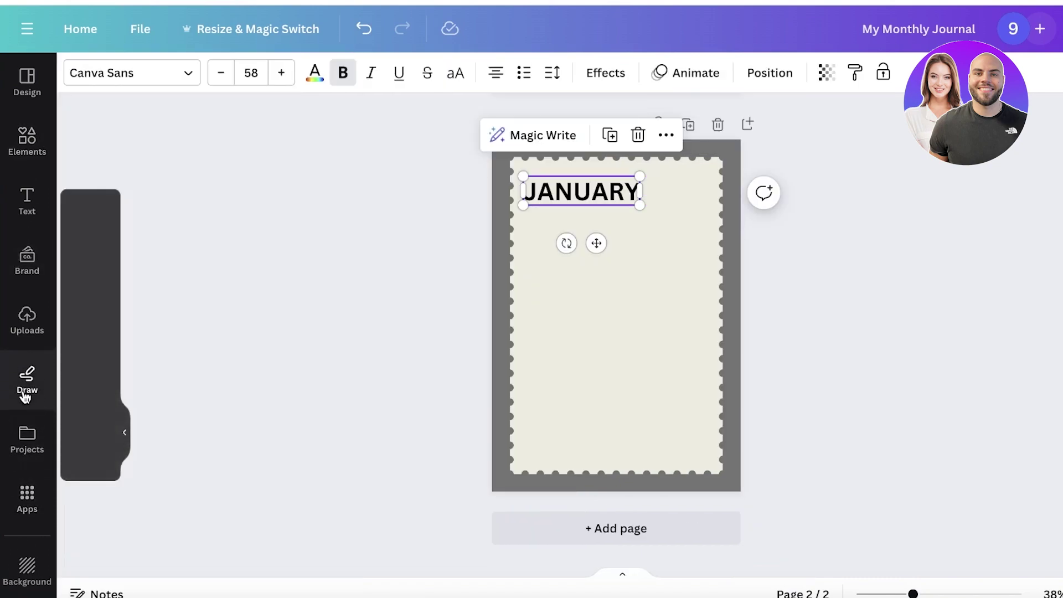
pyautogui.click(31, 495)
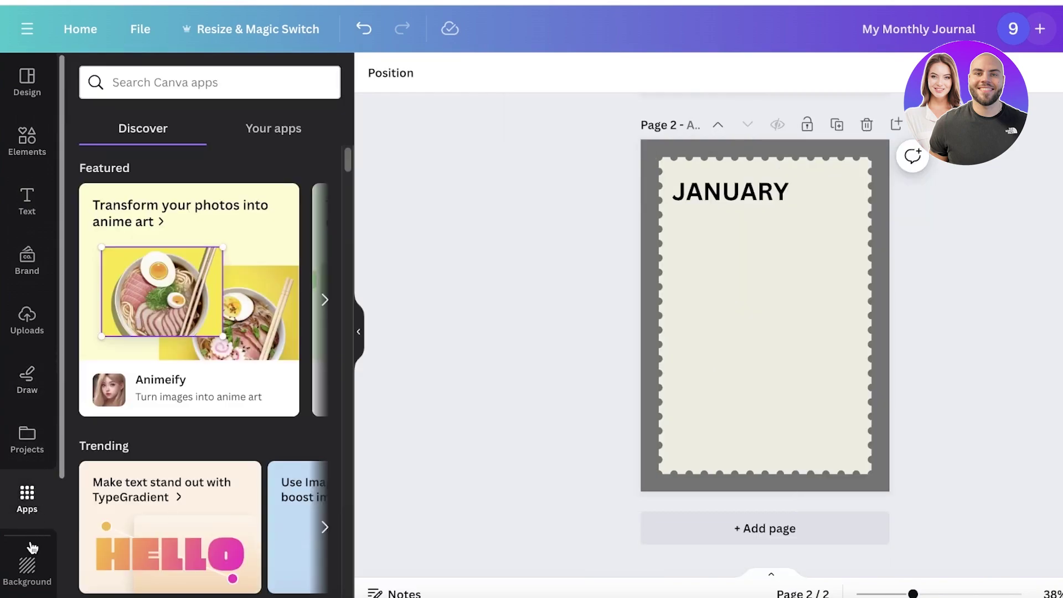
pyautogui.click(28, 557)
pyautogui.click(31, 509)
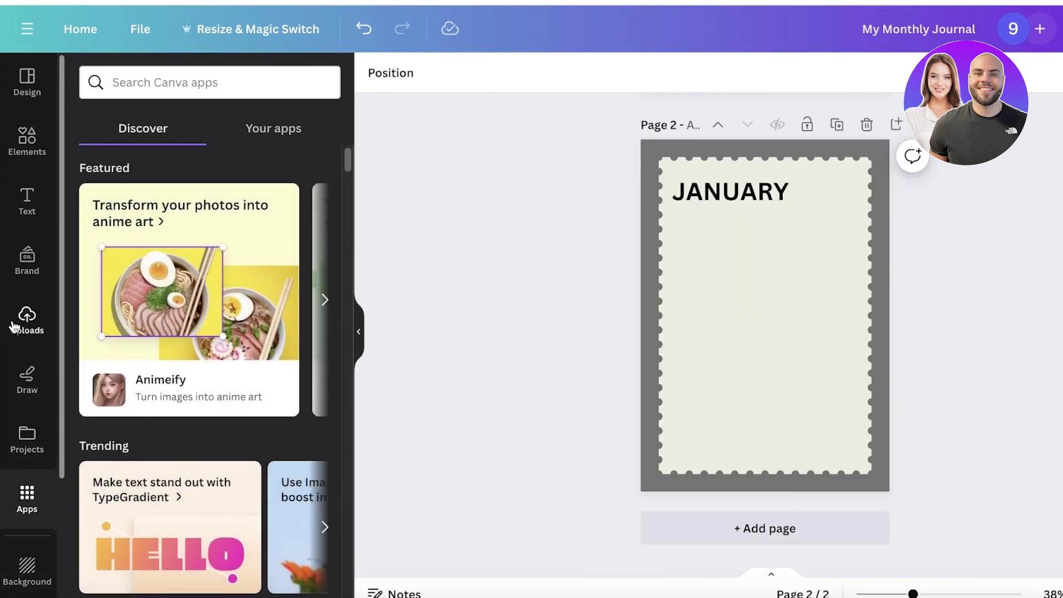
# Insert the plain unfilled grey table with three columns and four rows from the table elements
pyautogui.click(32, 122)
pyautogui.scroll(-10, 163, 333)
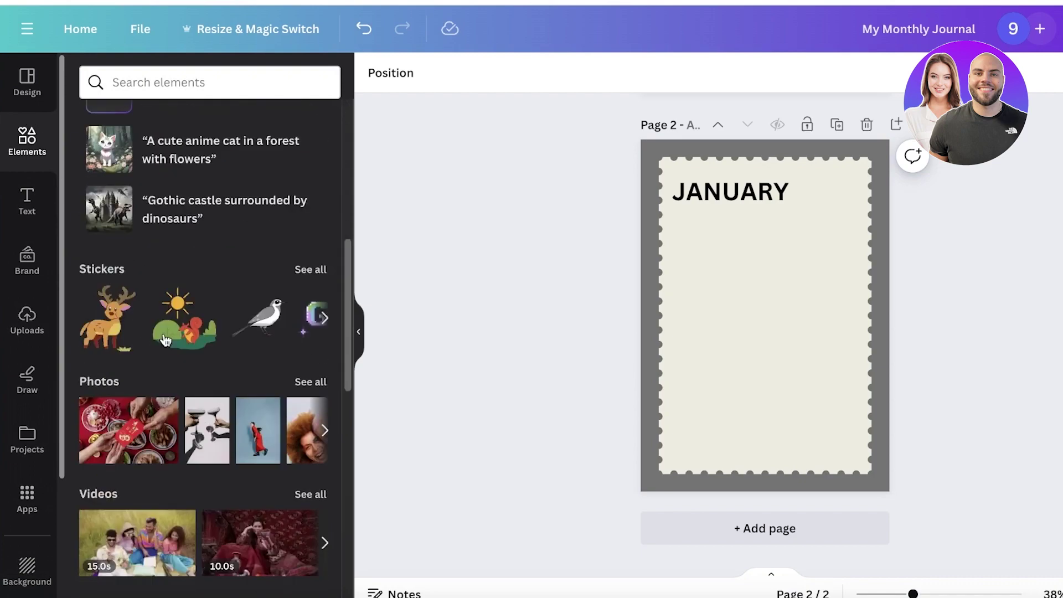
pyautogui.scroll(-5, 158, 281)
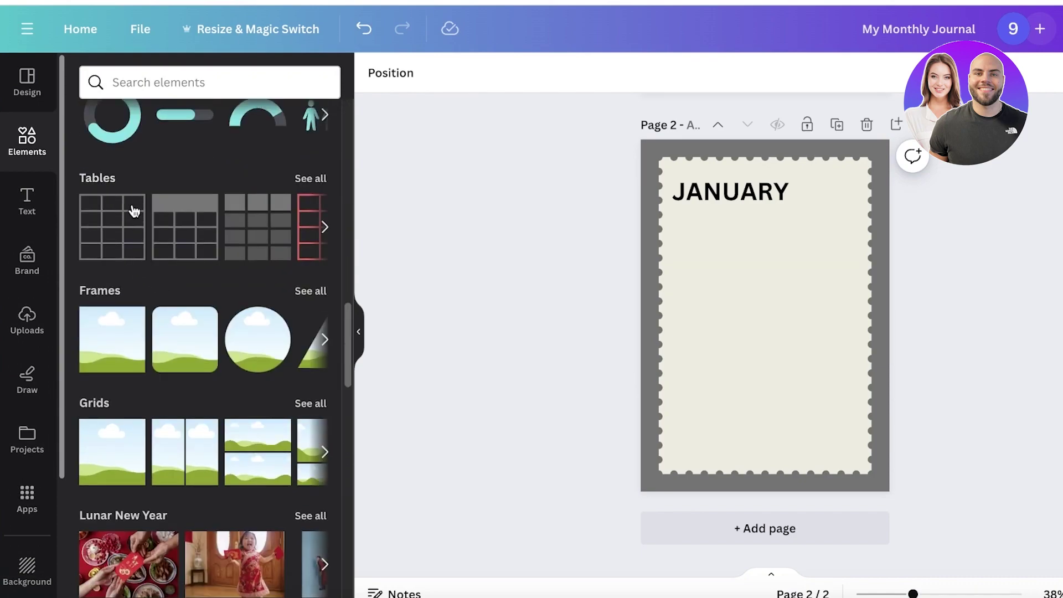
pyautogui.scroll(1, 197, 228)
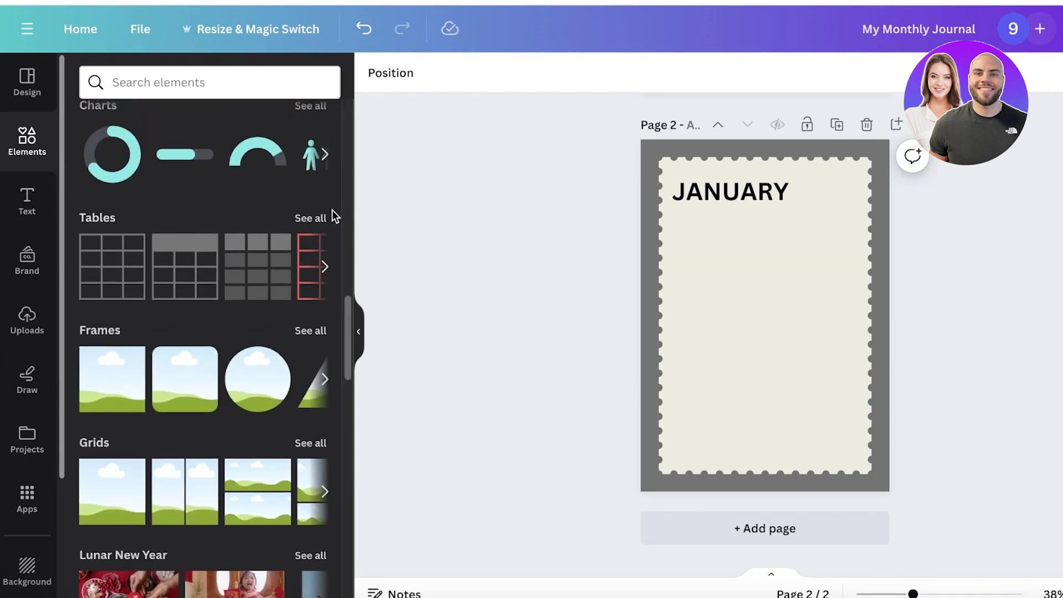
pyautogui.click(320, 218)
pyautogui.click(114, 166)
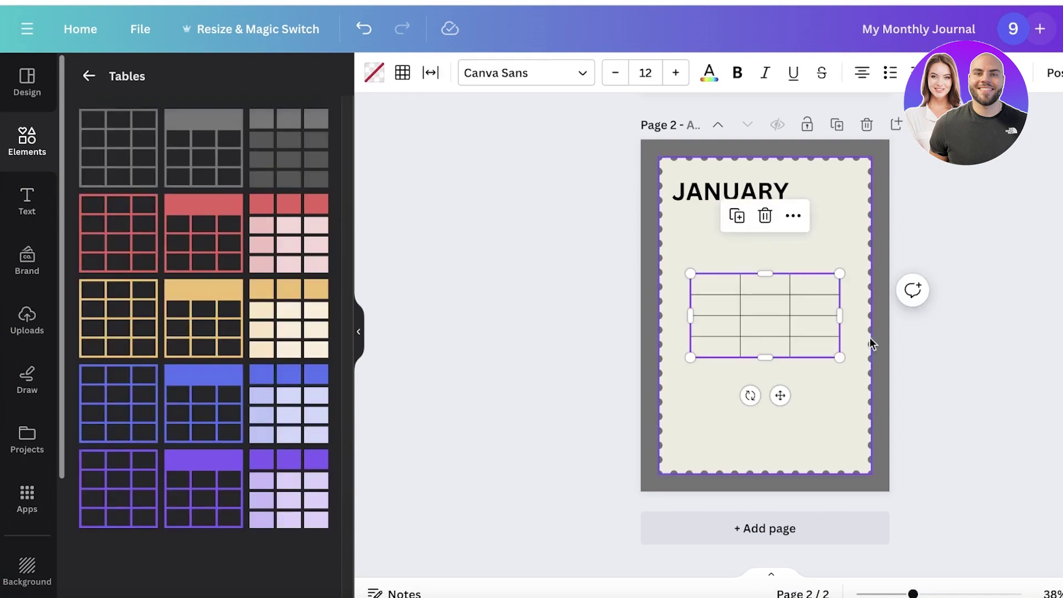
# Move the table up so it sits just beneath the JANUARY heading
pyautogui.click(956, 296)
pyautogui.click(730, 346)
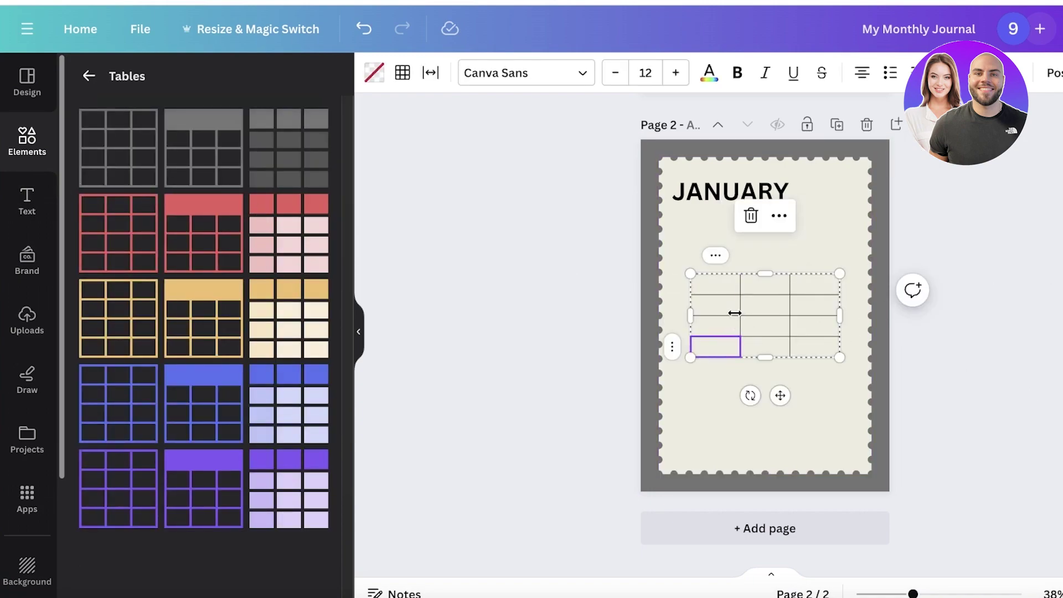
pyautogui.click(890, 246)
pyautogui.moveTo(760, 302); pyautogui.dragTo(747, 244)
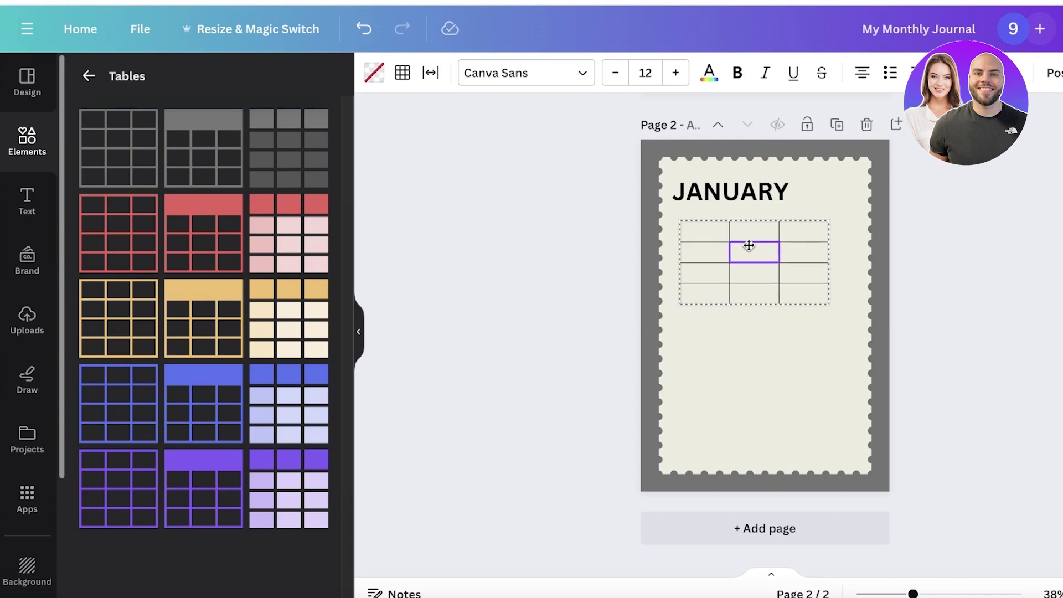
pyautogui.rightClick(793, 238)
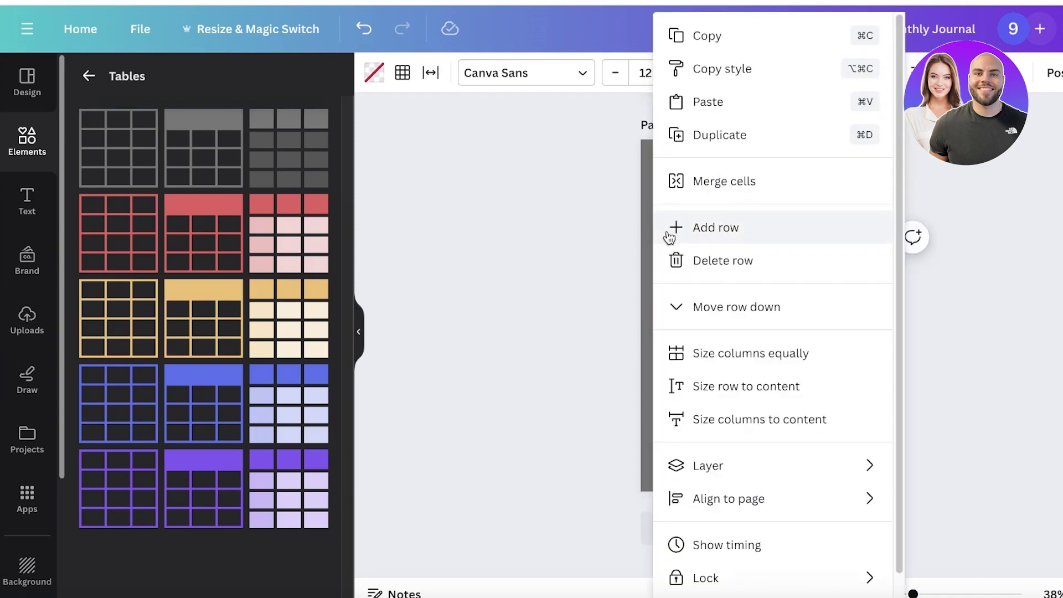
pyautogui.click(783, 244)
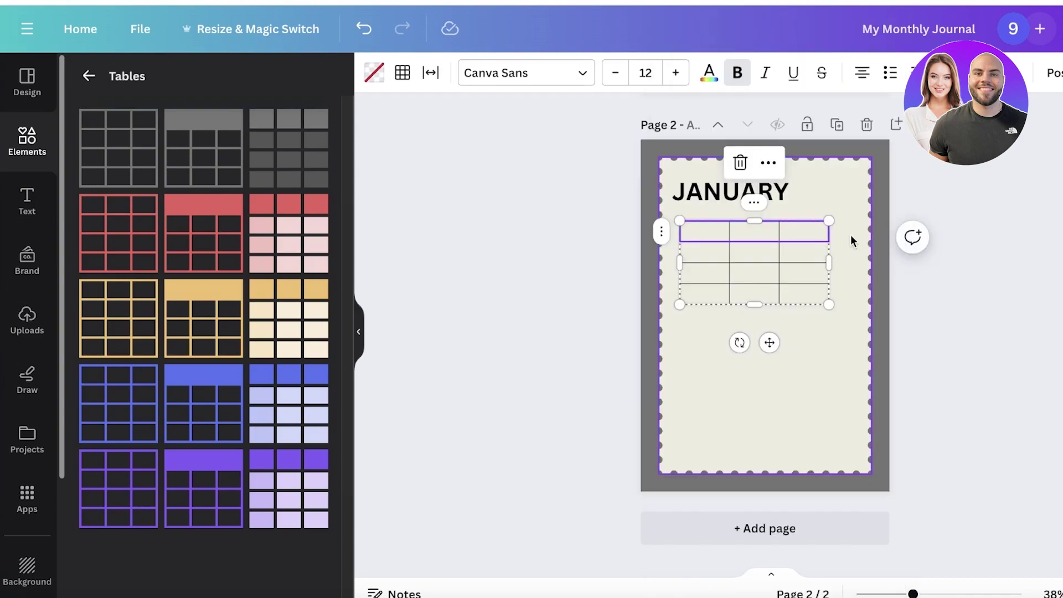
pyautogui.click(769, 340)
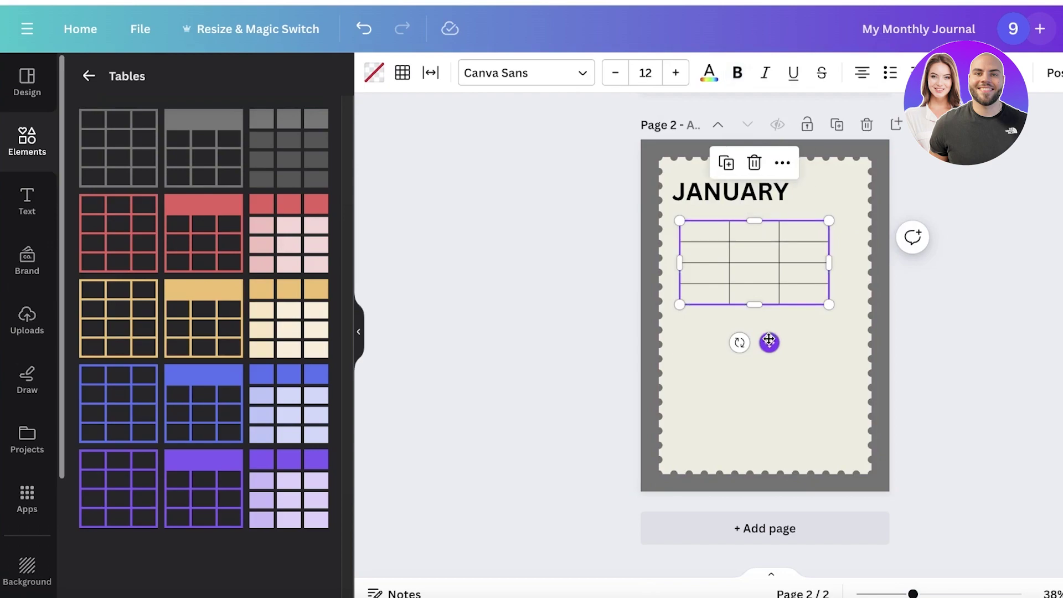
pyautogui.click(782, 163)
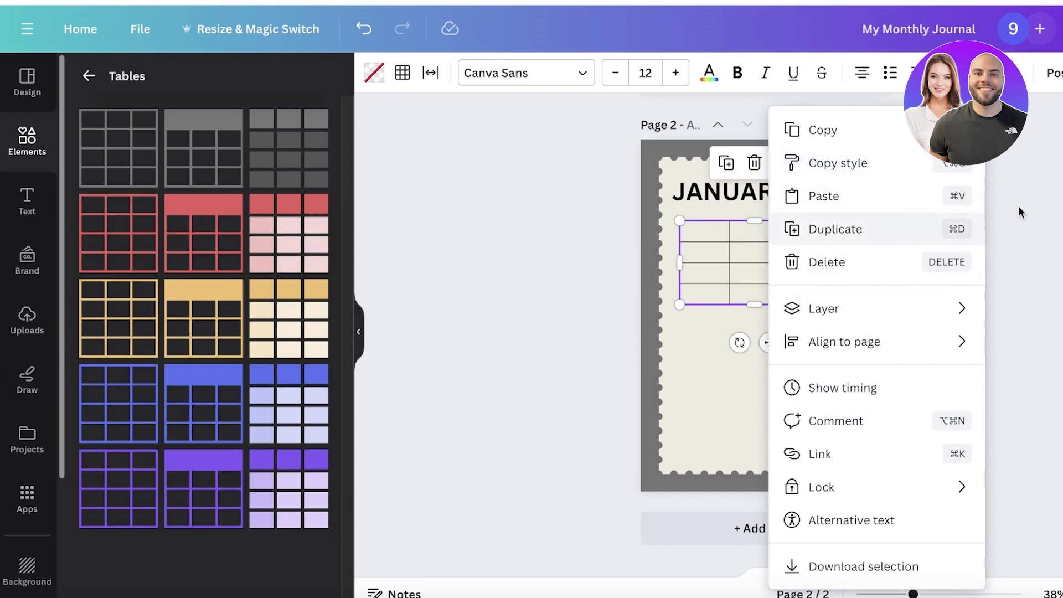
pyautogui.press('Escape')
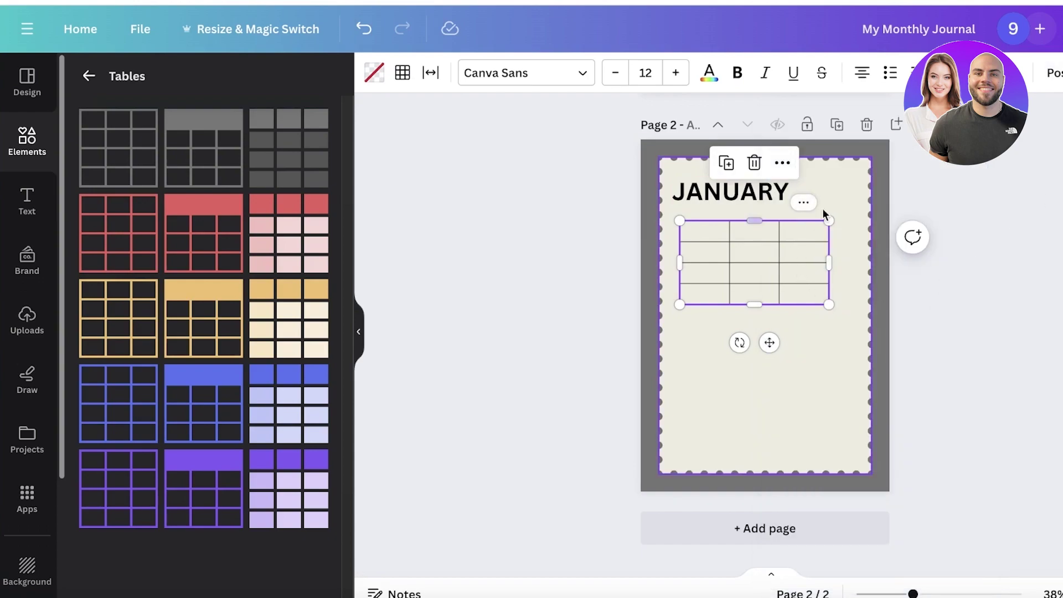
pyautogui.click(403, 74)
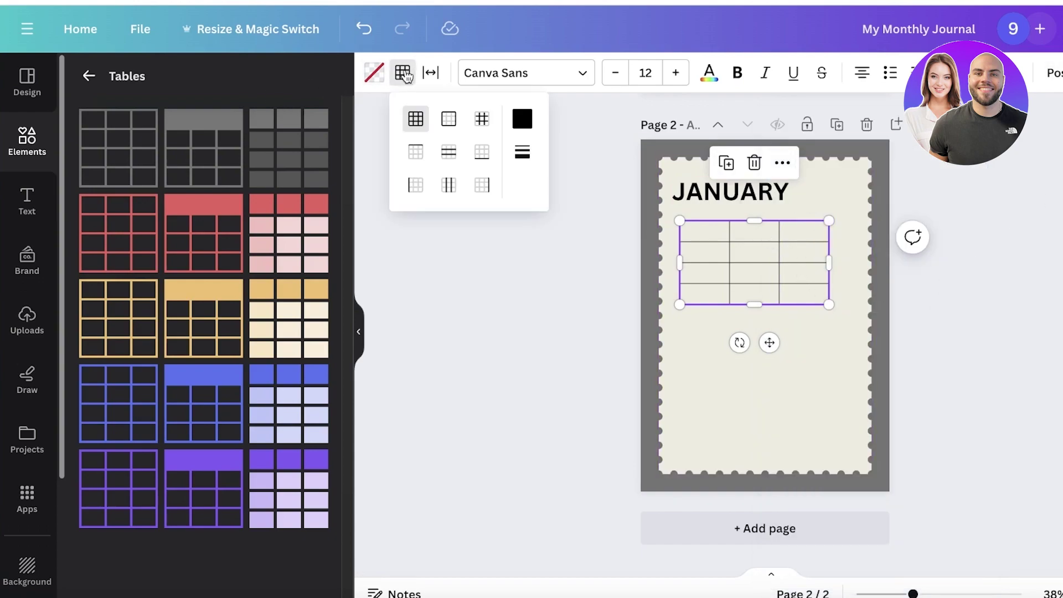
pyautogui.click(429, 73)
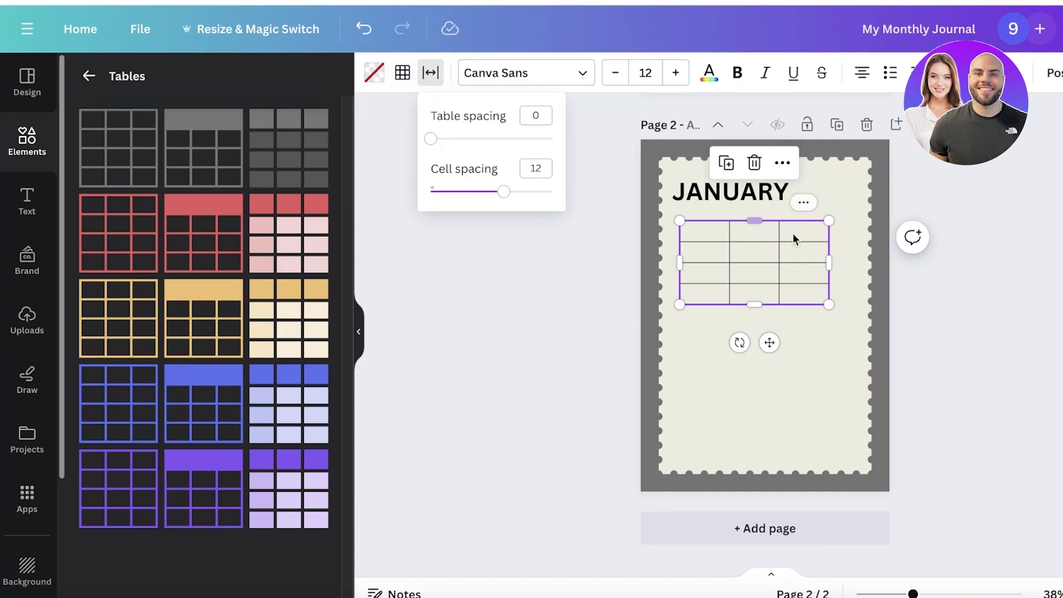
# Add a fourth column to the table
pyautogui.rightClick(799, 285)
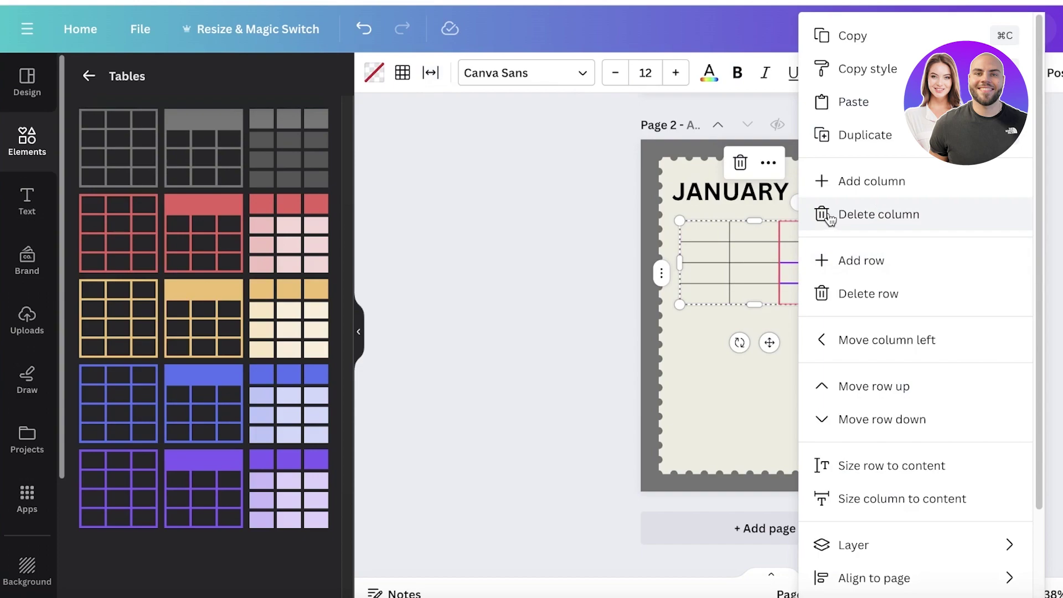
pyautogui.click(835, 191)
# Add a fifth row to the table and delete the bottom row again
pyautogui.rightClick(810, 247)
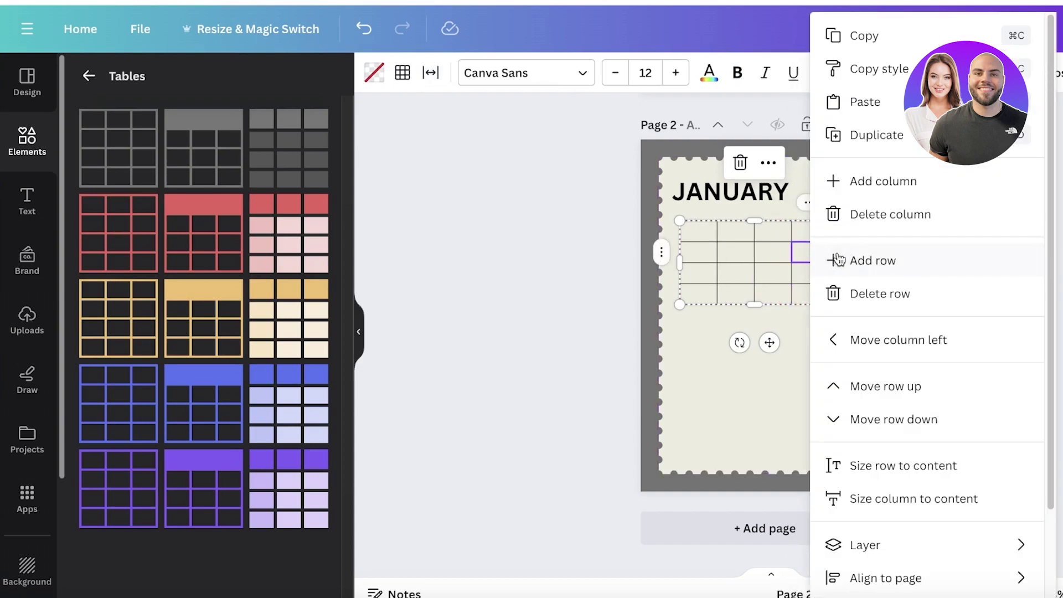
pyautogui.click(820, 259)
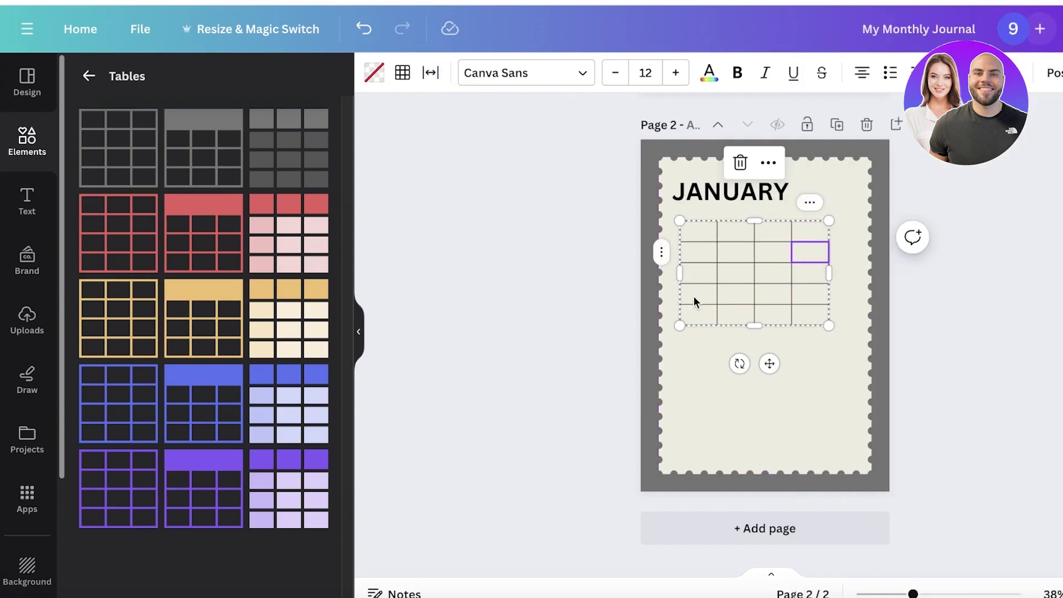
pyautogui.rightClick(696, 316)
pyautogui.click(731, 291)
# Add two more columns to the table, making six in total
pyautogui.rightClick(823, 229)
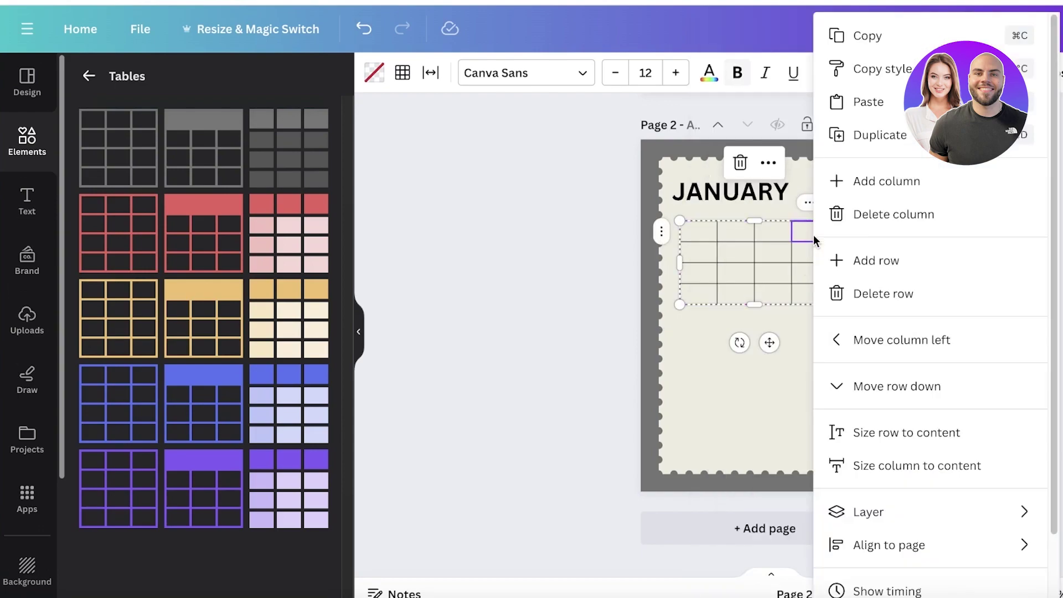
pyautogui.click(841, 178)
pyautogui.rightClick(812, 230)
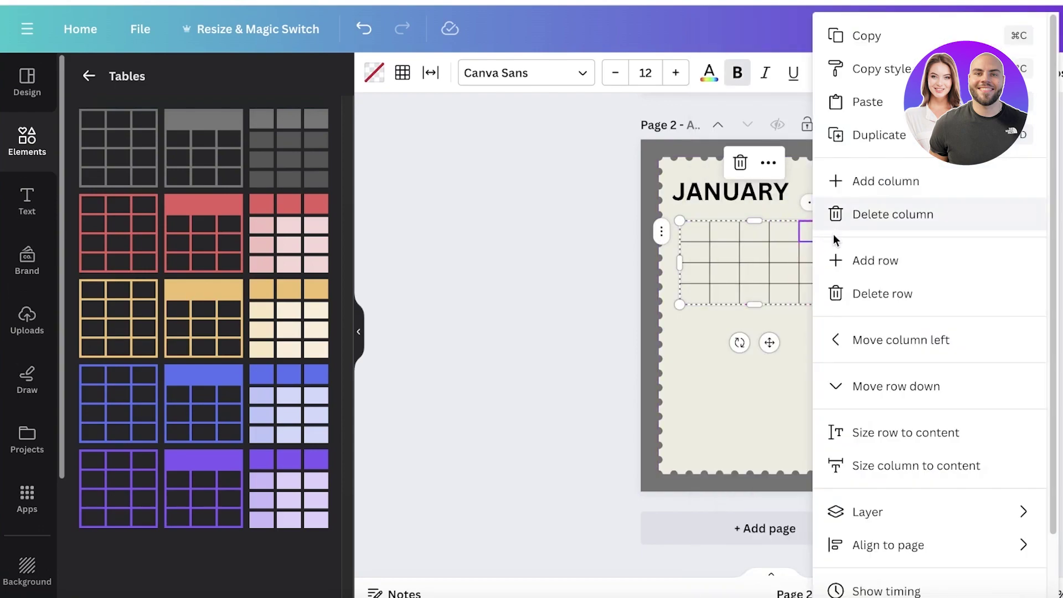
pyautogui.click(843, 180)
# Enlarge the beige scalloped paper graphic until it nearly fills the second page and centre it horizontally
pyautogui.moveTo(912, 592); pyautogui.dragTo(923, 592)
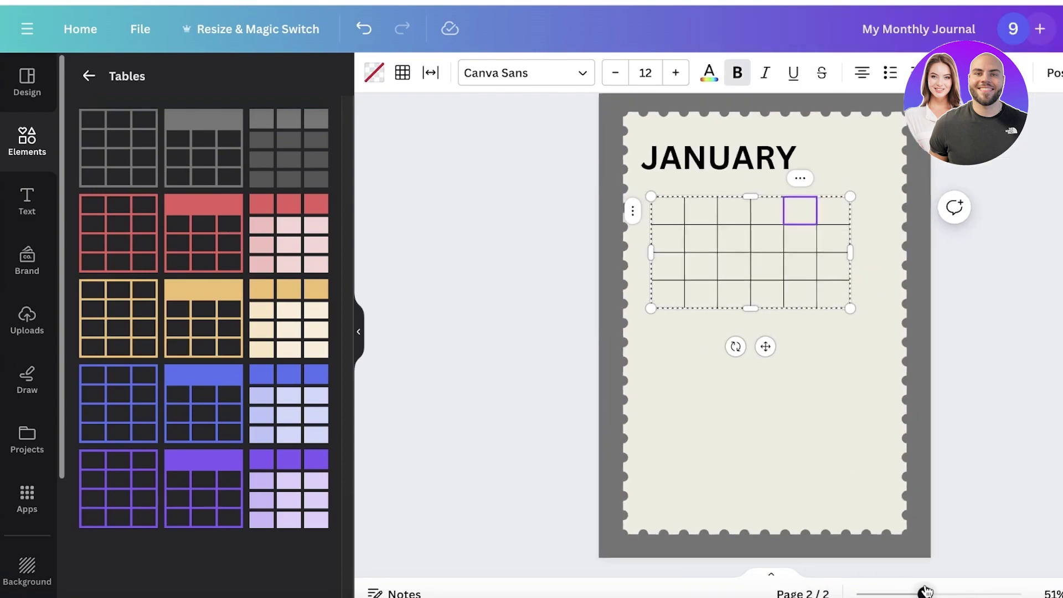
pyautogui.click(837, 484)
pyautogui.scroll(-2, 854, 464)
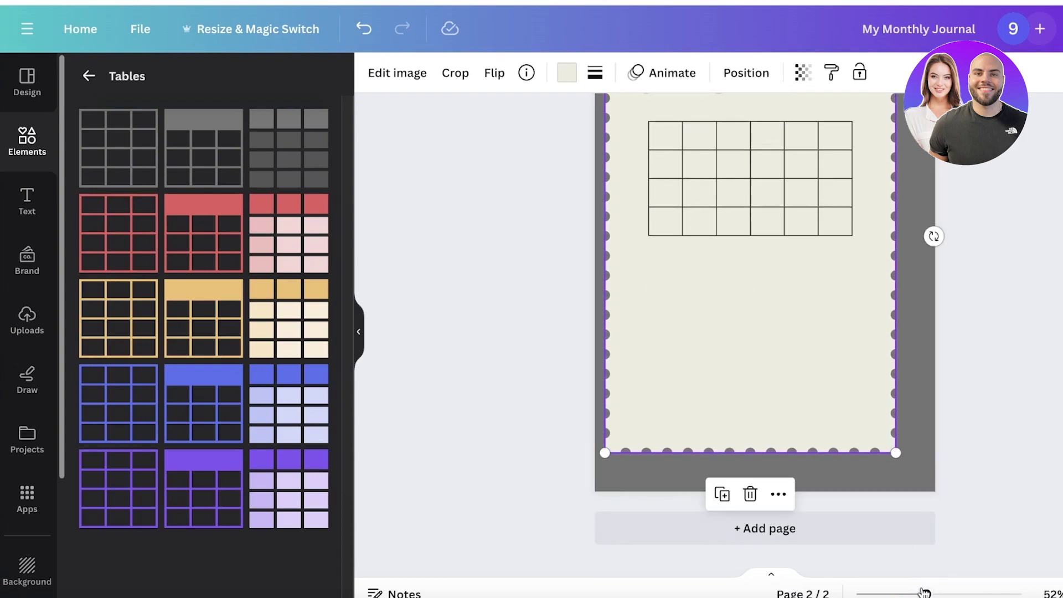
pyautogui.scroll(-2, 882, 468)
pyautogui.moveTo(870, 466); pyautogui.dragTo(903, 504)
pyautogui.moveTo(836, 456); pyautogui.dragTo(840, 457)
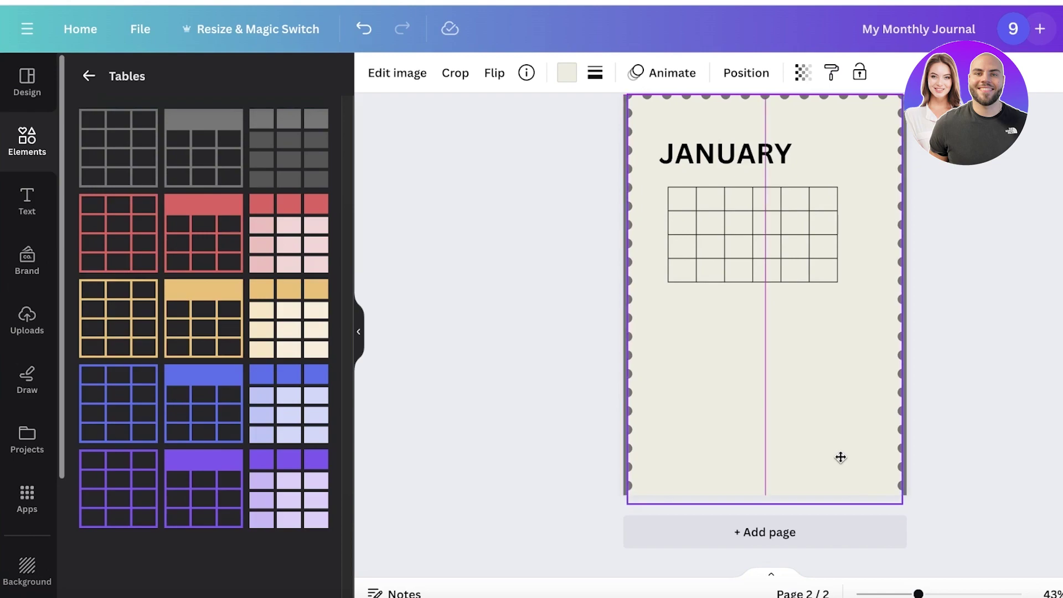
pyautogui.click(1045, 379)
# Move the JANUARY heading closer to the upper left corner of the enlarged paper graphic
pyautogui.scroll(2, 1024, 368)
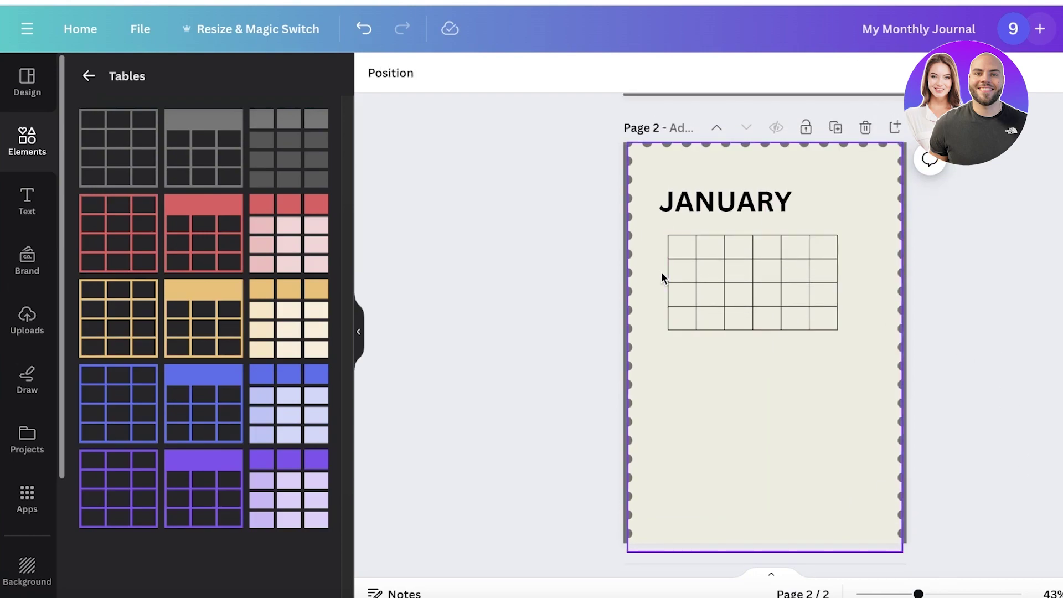
pyautogui.moveTo(706, 203); pyautogui.dragTo(692, 180)
# Add a seventh column to the table
pyautogui.click(766, 271)
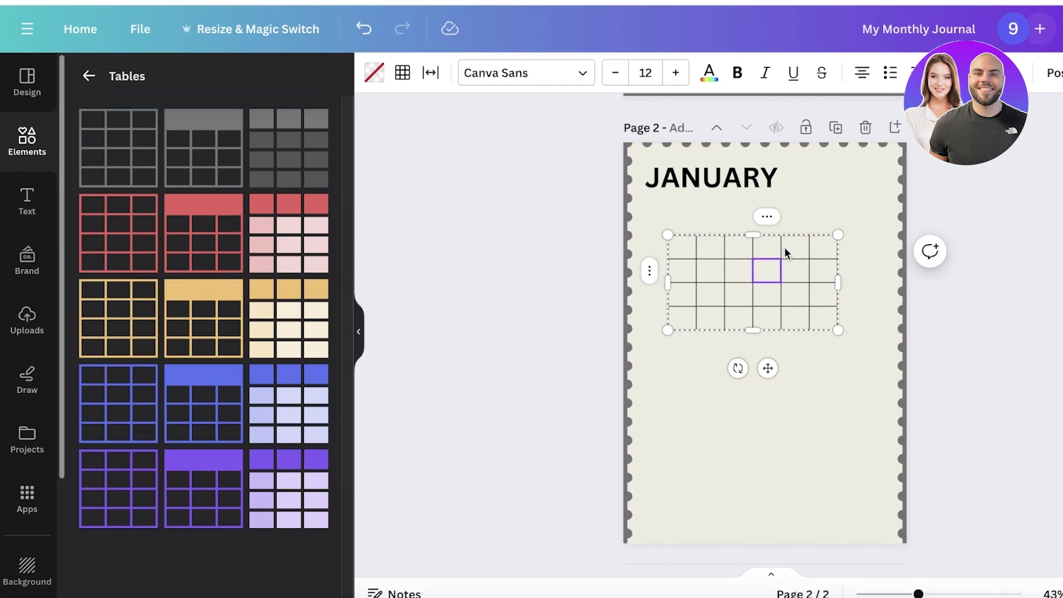
pyautogui.rightClick(823, 248)
pyautogui.click(867, 184)
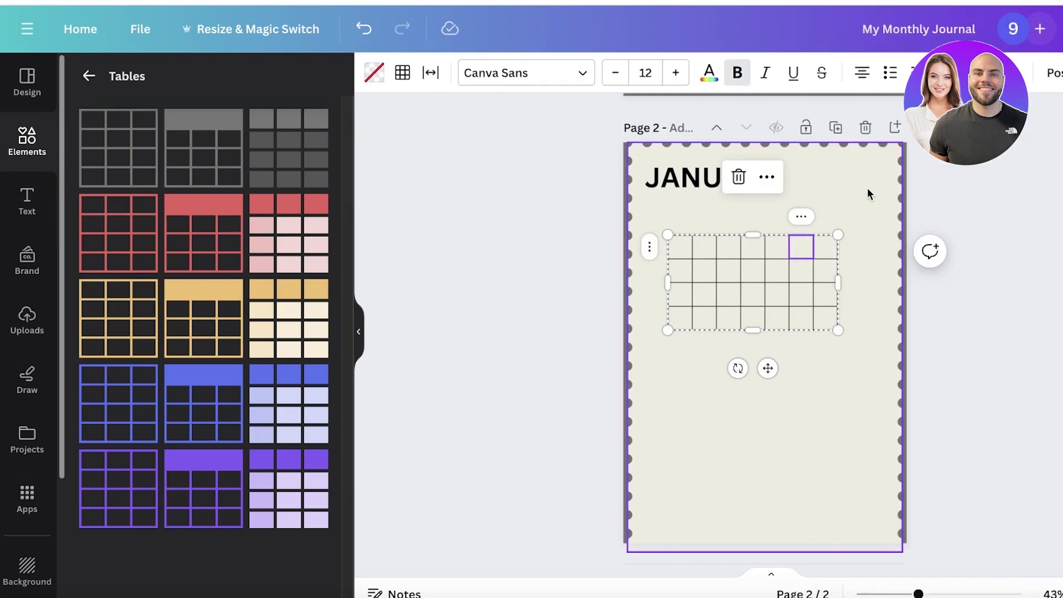
# Align the table with the left edge of the JANUARY heading and enlarge it to span the sheet's width
pyautogui.click(961, 240)
pyautogui.click(801, 278)
pyautogui.moveTo(767, 368); pyautogui.dragTo(745, 341)
pyautogui.moveTo(814, 303); pyautogui.dragTo(889, 360)
pyautogui.click(1056, 332)
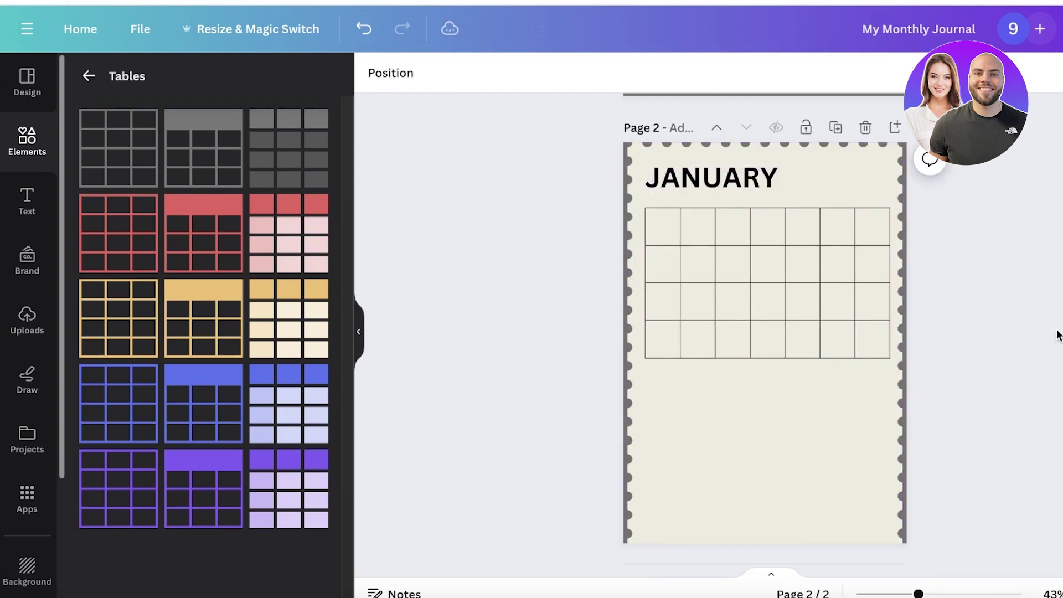
pyautogui.scroll(-2, 583, 430)
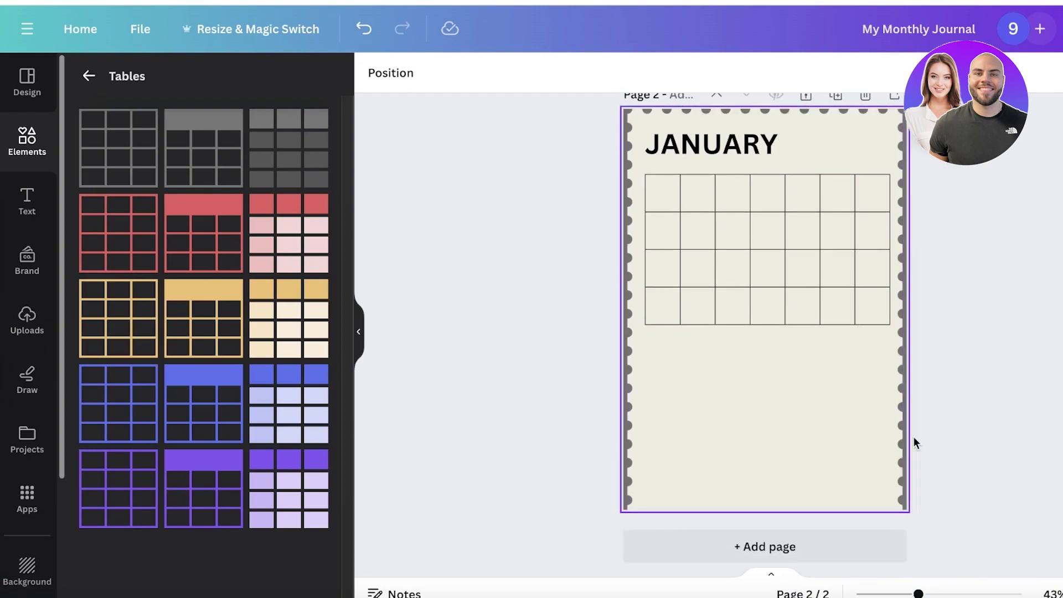
# Duplicate the January page three times for the following months
pyautogui.scroll(3, 1009, 418)
pyautogui.scroll(-3, 1010, 417)
pyautogui.scroll(1, 1009, 418)
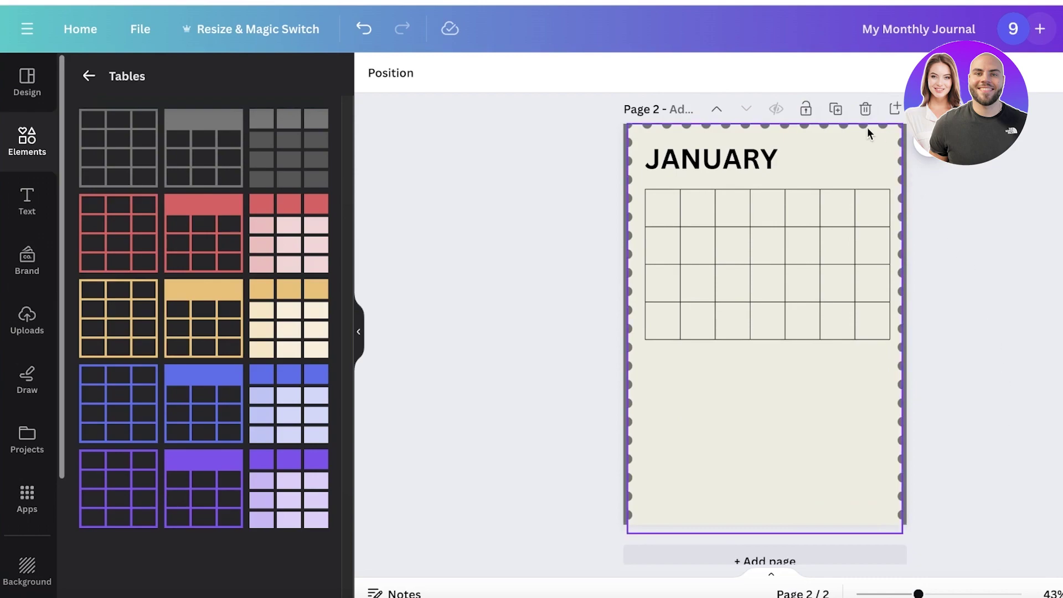
pyautogui.click(842, 109)
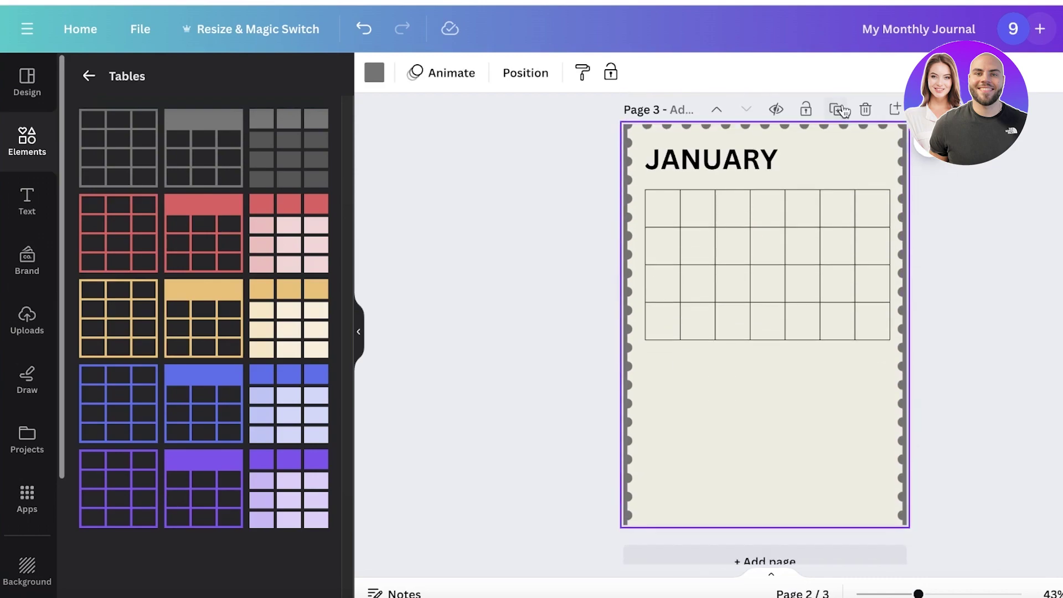
pyautogui.click(841, 109)
pyautogui.click(841, 109)
pyautogui.scroll(15, 783, 221)
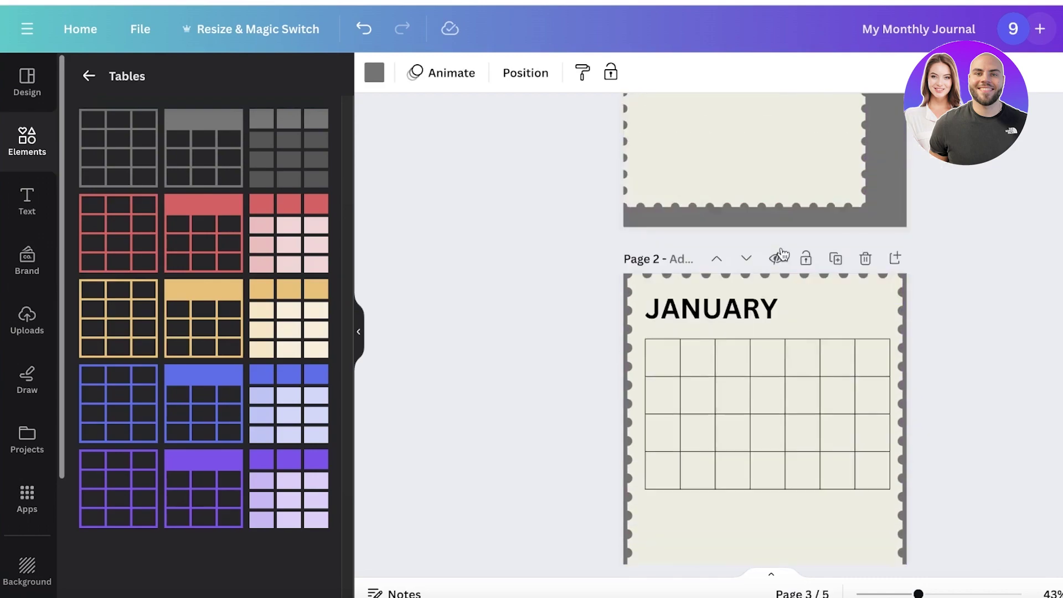
# Change the heading of the first duplicated page, page 3, to FEB
pyautogui.scroll(-10, 776, 327)
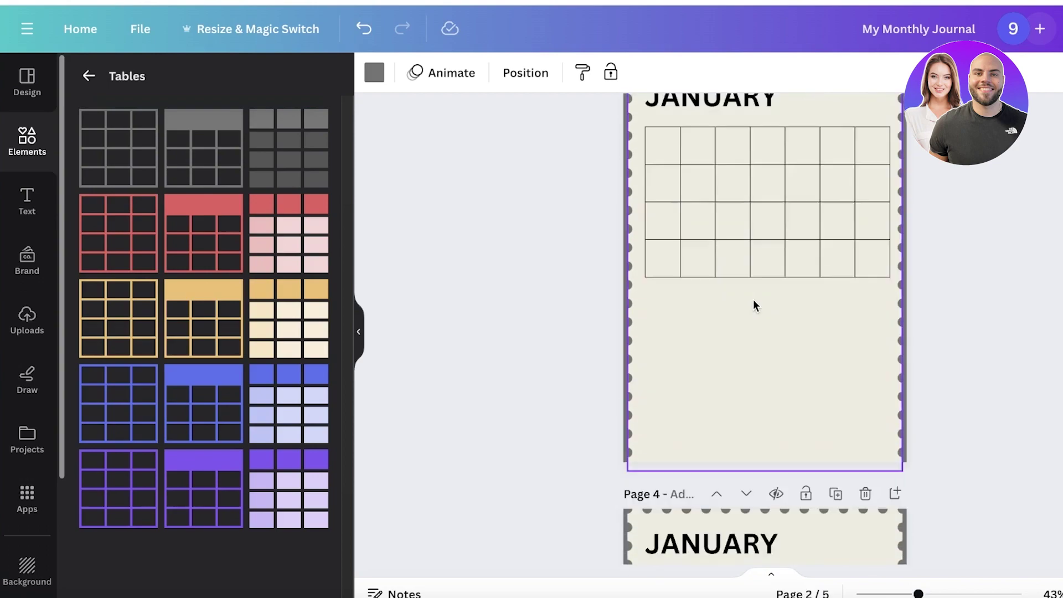
pyautogui.scroll(-3, 742, 302)
pyautogui.click(731, 281)
pyautogui.doubleClick(731, 281)
pyautogui.write('FE')
# Change the heading of the second duplicated page, page 4, to MARCH
pyautogui.scroll(-4, 721, 302)
pyautogui.scroll(-3, 721, 302)
pyautogui.click(717, 354)
pyautogui.doubleClick(716, 354)
pyautogui.write('MARCH')
# Change the heading of the last duplicated page, page 5, to APRIL
pyautogui.scroll(-8, 704, 318)
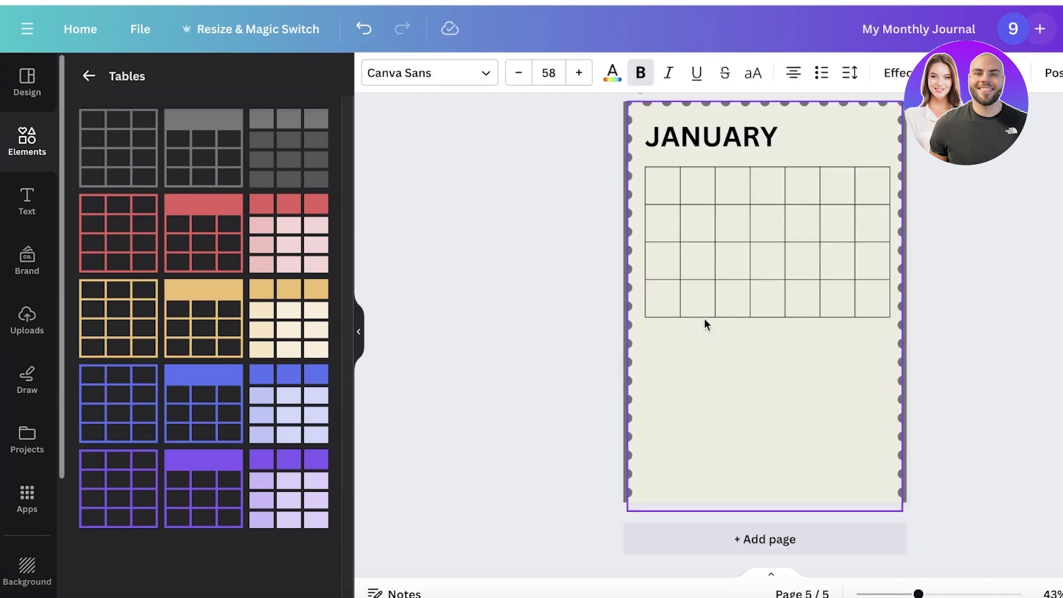
pyautogui.scroll(1, 704, 318)
pyautogui.click(724, 186)
pyautogui.doubleClick(724, 186)
pyautogui.write('APRIL')
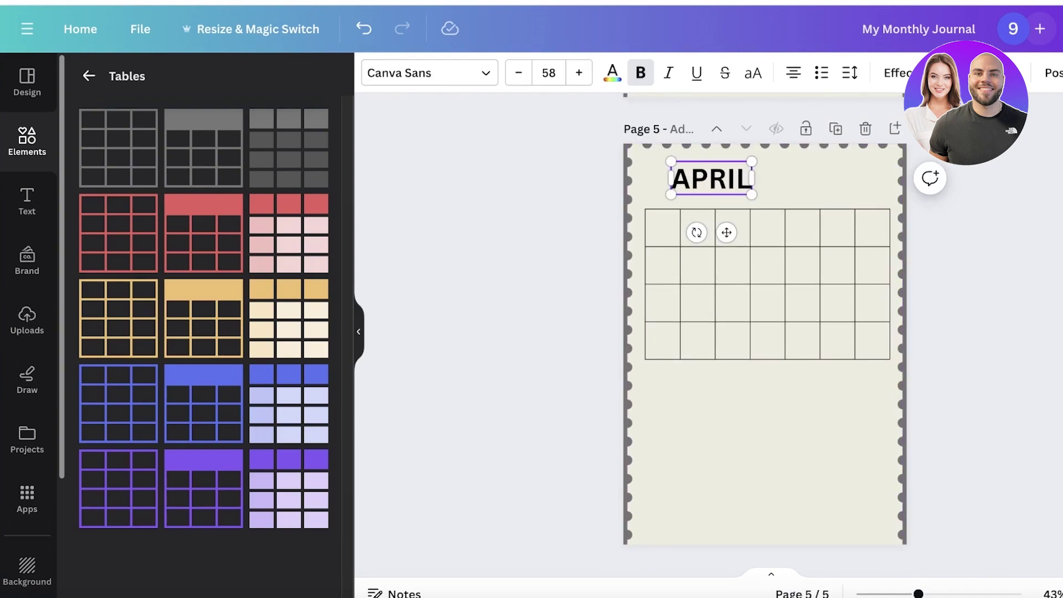
# Show all pages in grid view and add two blank pages after the APRIL page
pyautogui.scroll(5, 818, 257)
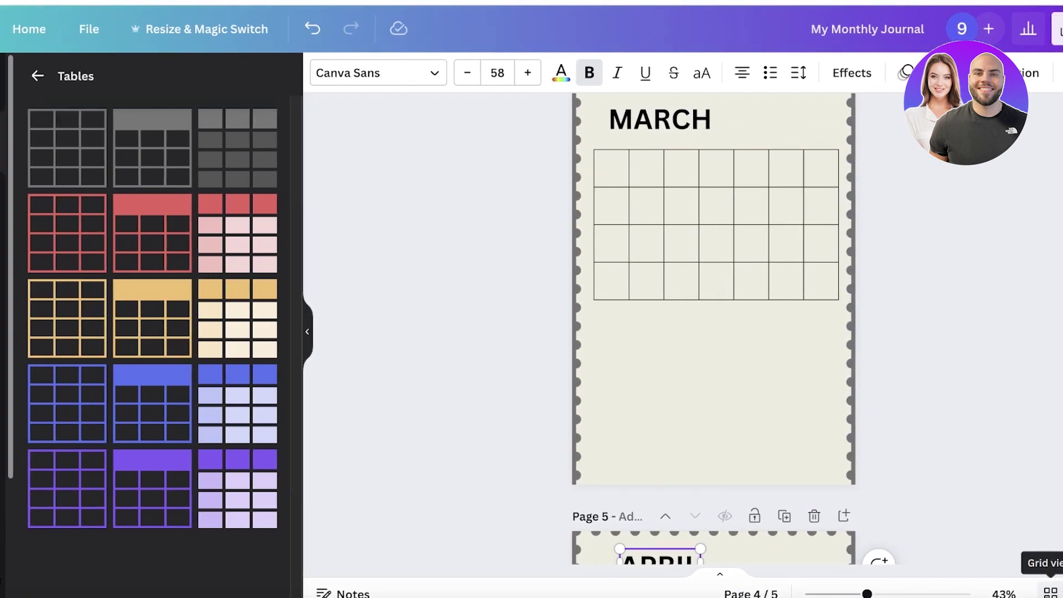
pyautogui.click(1044, 591)
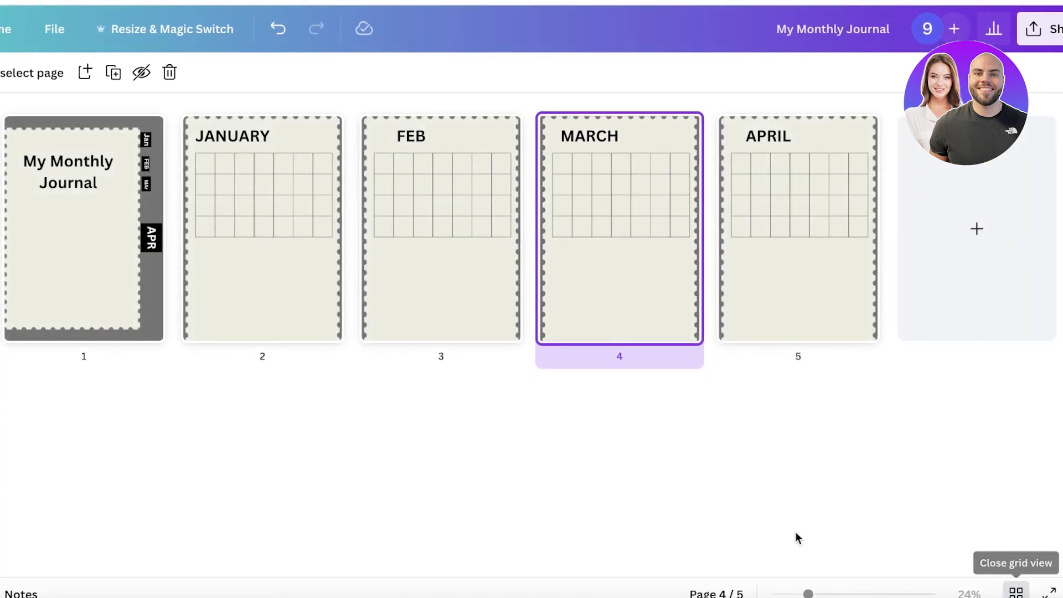
pyautogui.click(977, 229)
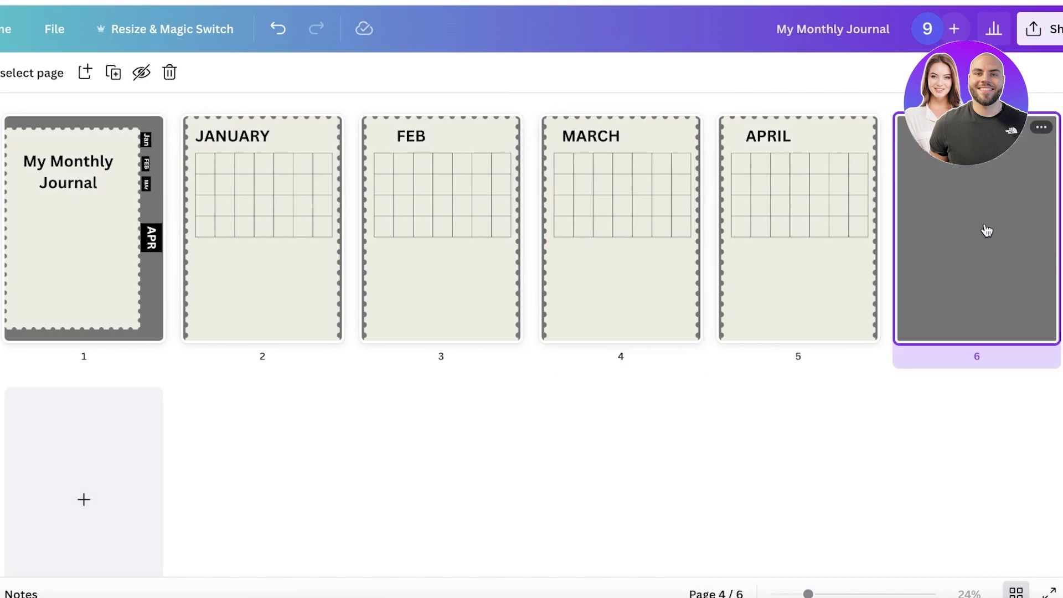
pyautogui.click(84, 441)
pyautogui.scroll(-2, 465, 421)
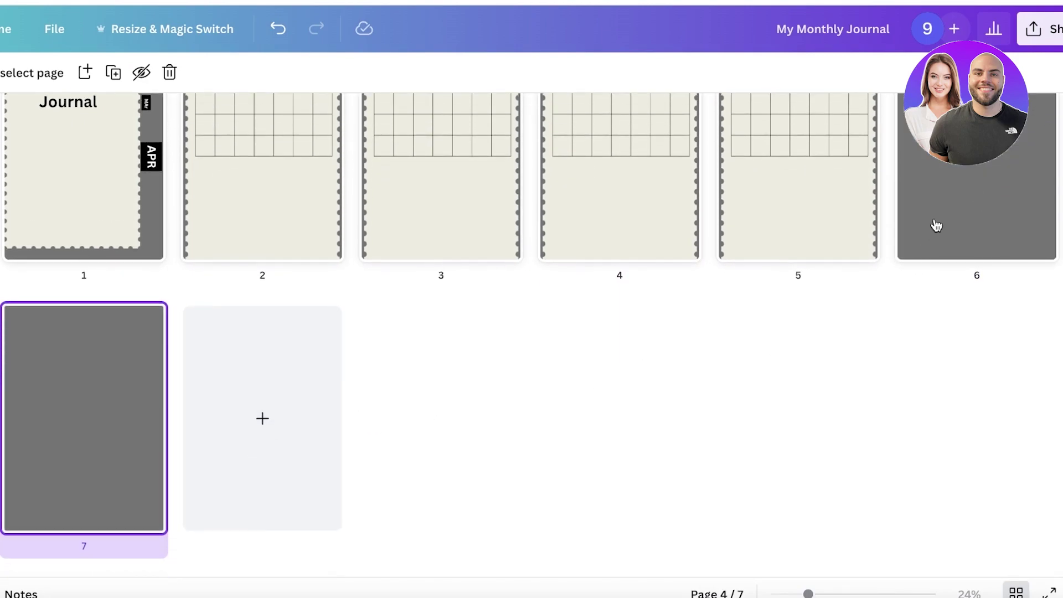
# Open blank page 6 for editing and add the recently used beige scalloped paper graphic to it
pyautogui.click(935, 226)
pyautogui.doubleClick(968, 273)
pyautogui.click(674, 267)
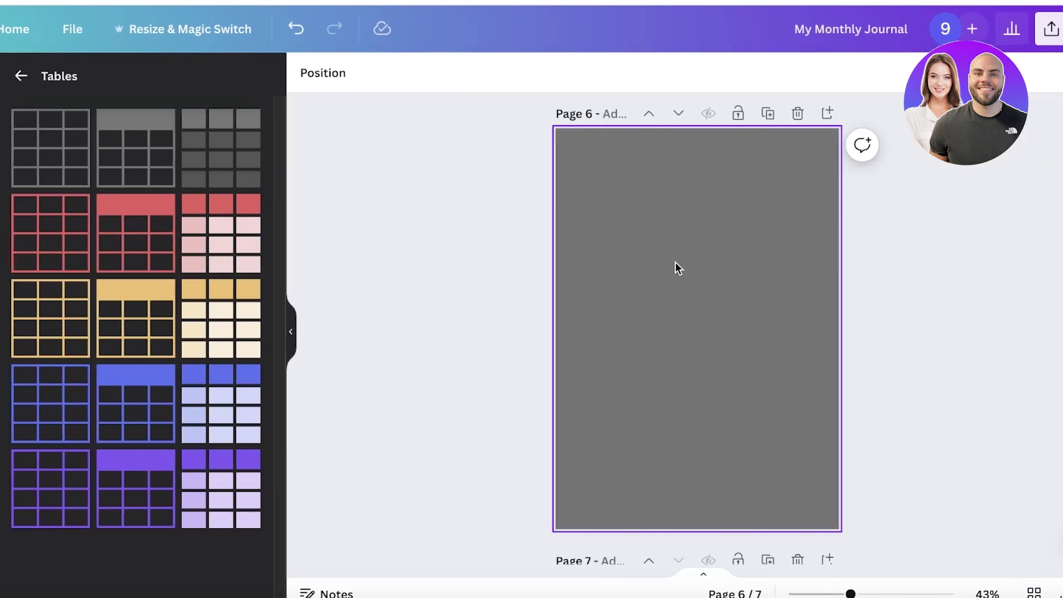
pyautogui.click(22, 141)
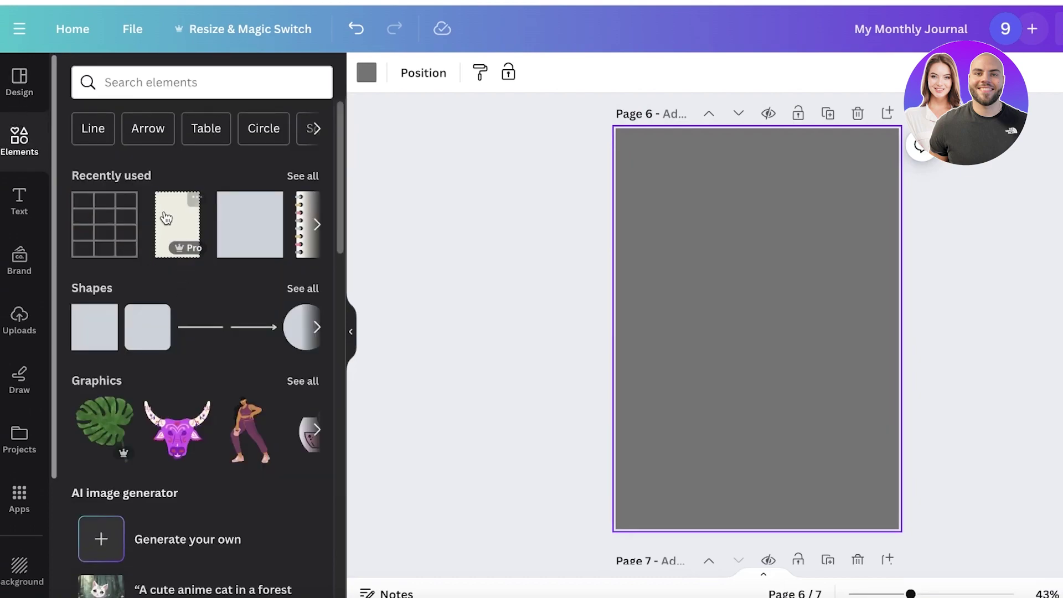
pyautogui.click(175, 222)
pyautogui.click(1017, 272)
# Add a heading reading Notes on page 6 and move it to the paper graphic's upper left corner
pyautogui.click(12, 192)
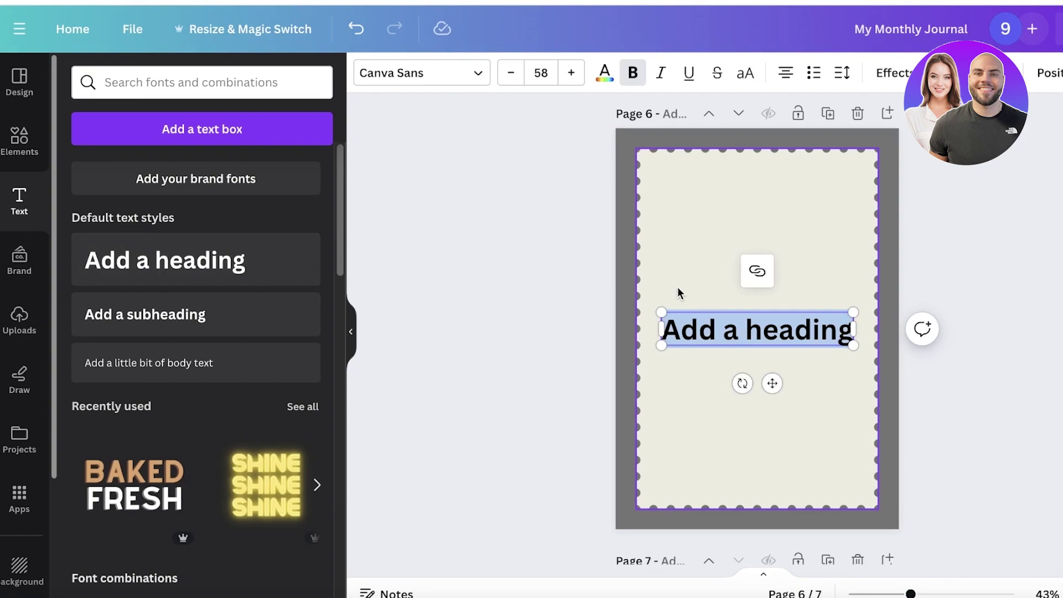
pyautogui.write('Notes')
pyautogui.scroll(5, 928, 308)
pyautogui.scroll(-5, 928, 315)
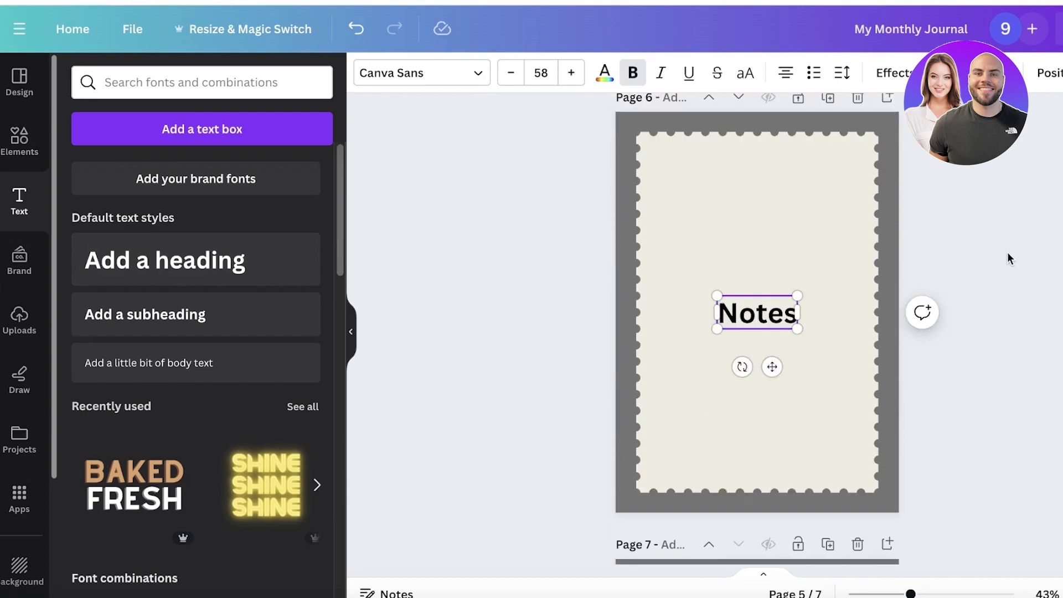
pyautogui.click(825, 301)
pyautogui.click(760, 310)
pyautogui.moveTo(760, 309); pyautogui.dragTo(694, 161)
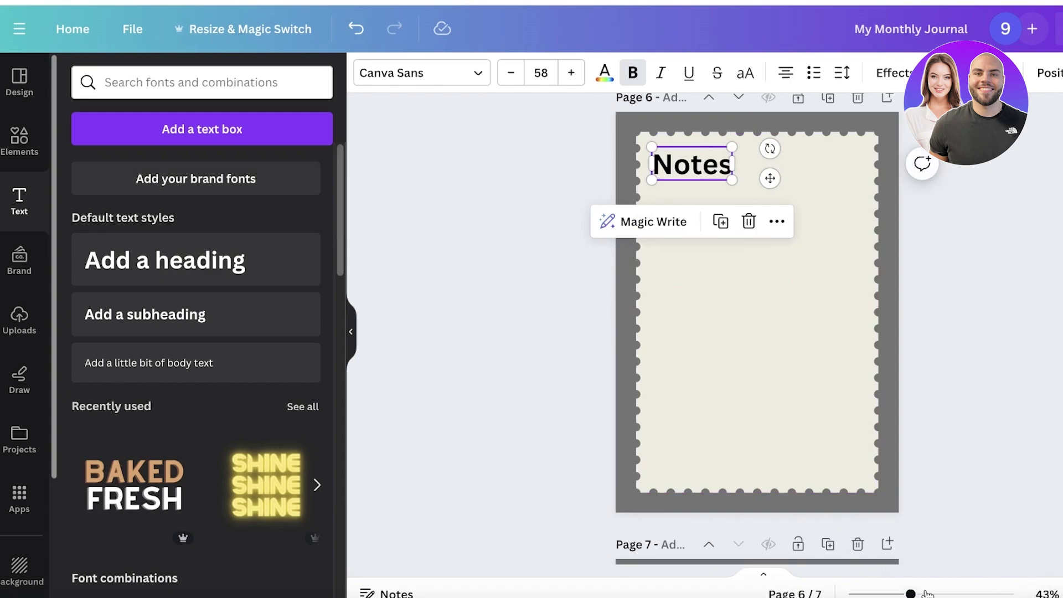
# Delete empty page 7 and move the Notes page directly after the JANUARY page in grid view
pyautogui.scroll(-7, 716, 396)
pyautogui.click(860, 126)
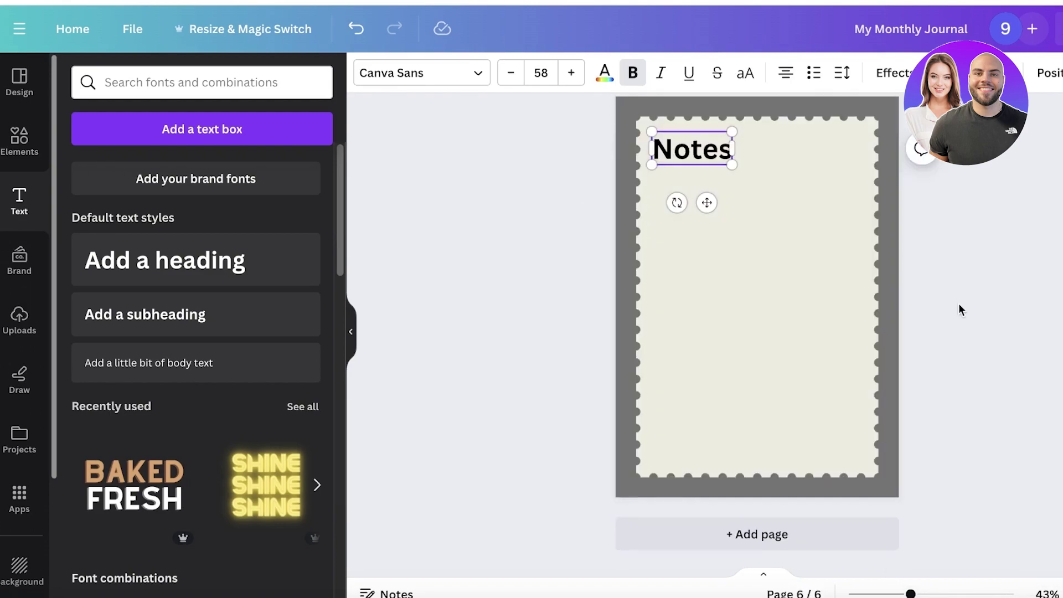
pyautogui.click(1058, 592)
pyautogui.moveTo(1035, 221); pyautogui.dragTo(473, 210)
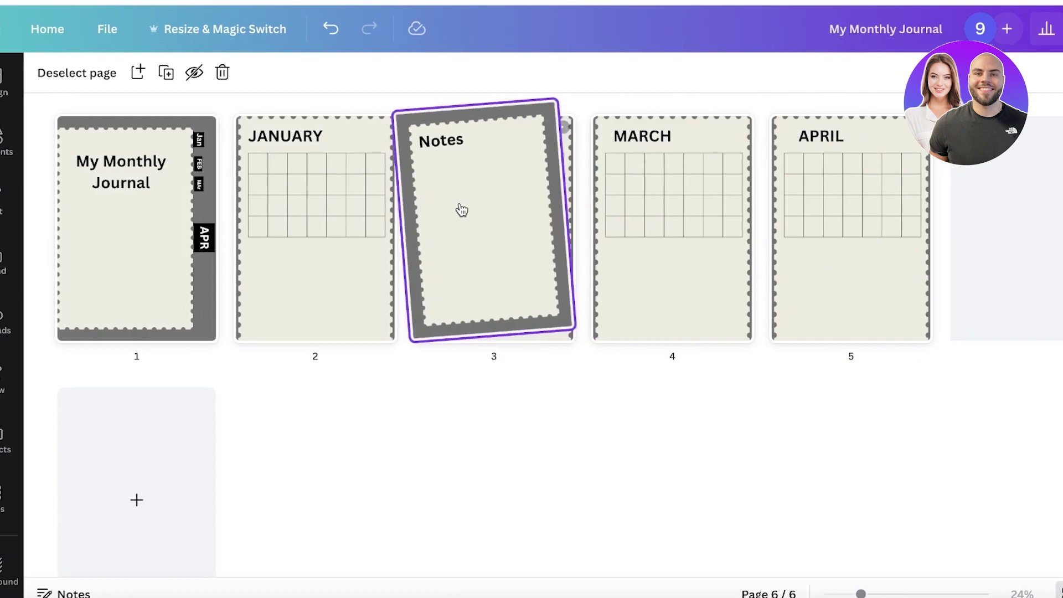
pyautogui.moveTo(402, 209); pyautogui.dragTo(422, 218)
# Make a copy of the Notes page and place it directly after the FEB page
pyautogui.rightClick(425, 212)
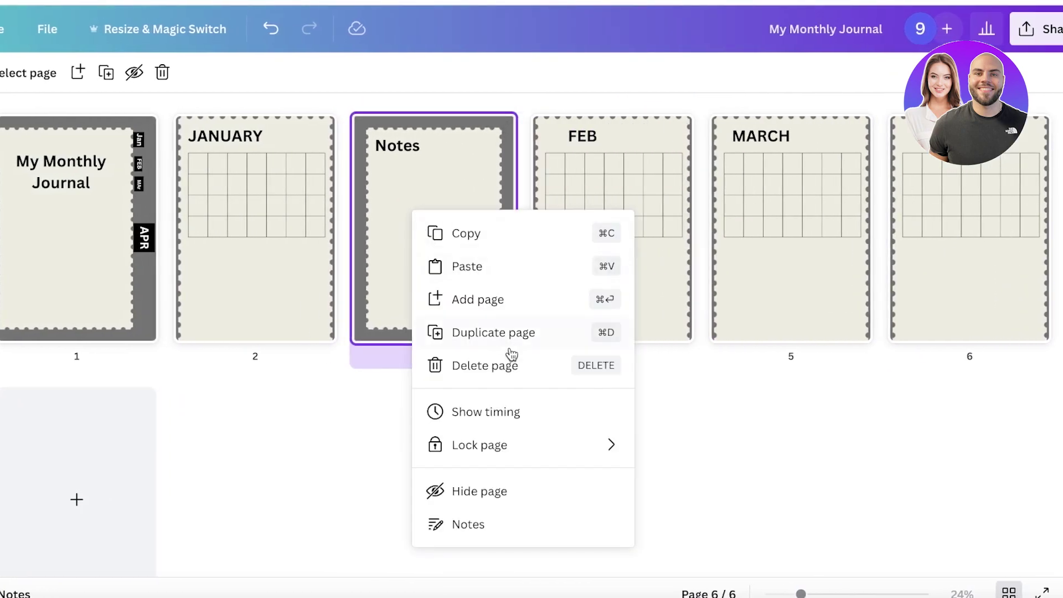
pyautogui.click(462, 238)
pyautogui.press('super+v')
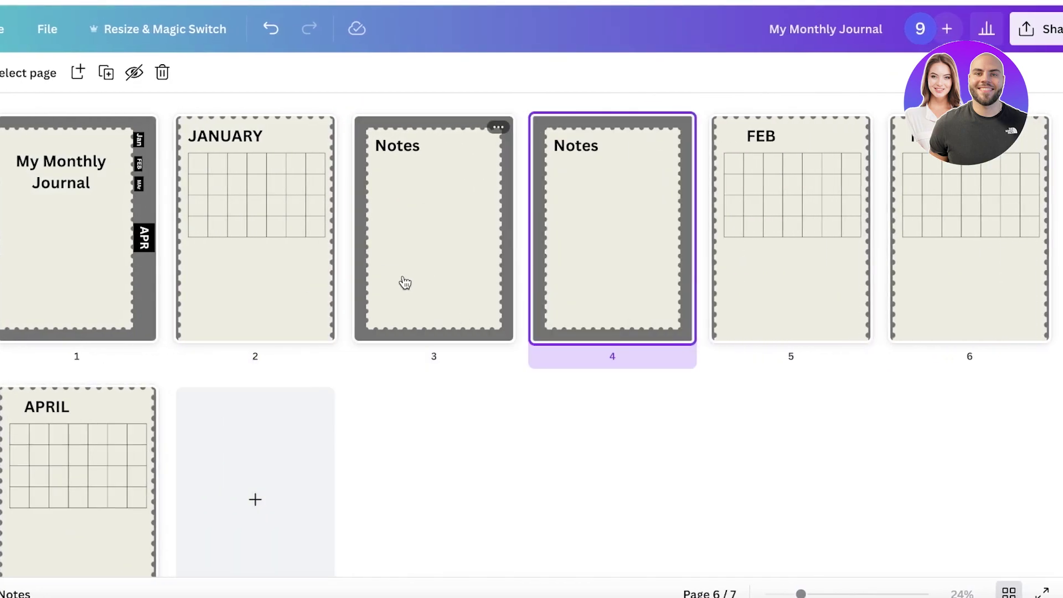
pyautogui.moveTo(602, 266); pyautogui.dragTo(747, 258)
# Duplicate the Notes page that follows FEB and place the duplicate between the MARCH and APRIL pages
pyautogui.rightClick(749, 260)
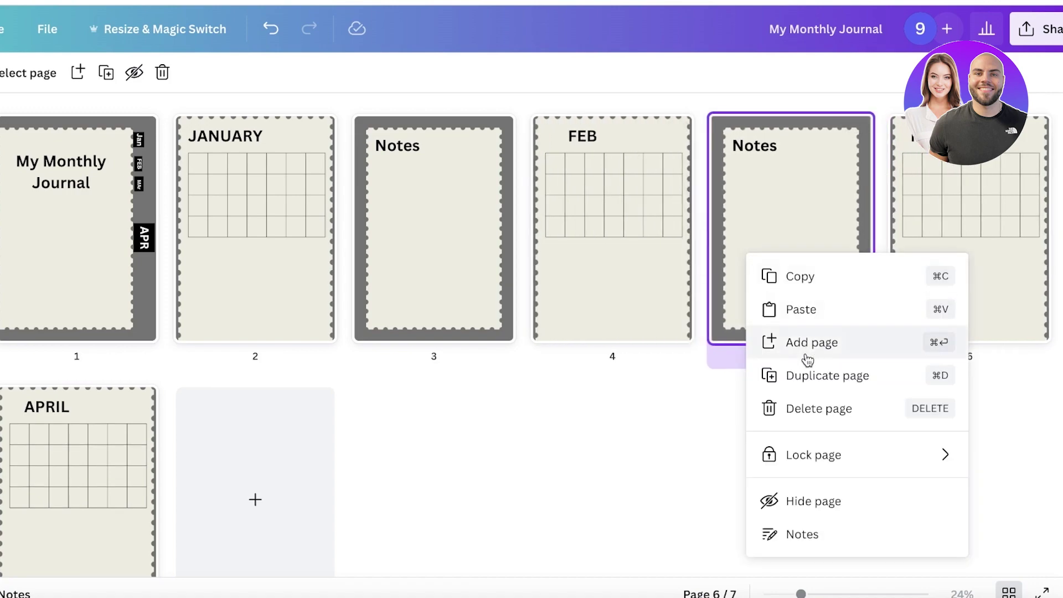
pyautogui.click(792, 375)
pyautogui.moveTo(961, 190); pyautogui.dragTo(178, 393)
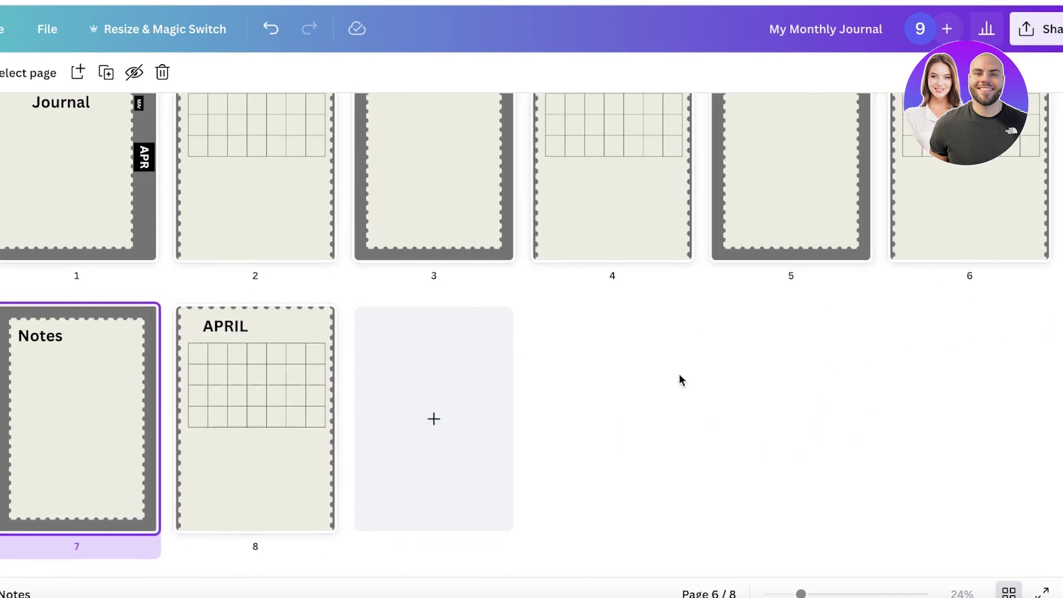
# Paste the copied Jan tab onto the MARCH page
pyautogui.scroll(2, 328, 336)
pyautogui.rightClick(72, 488)
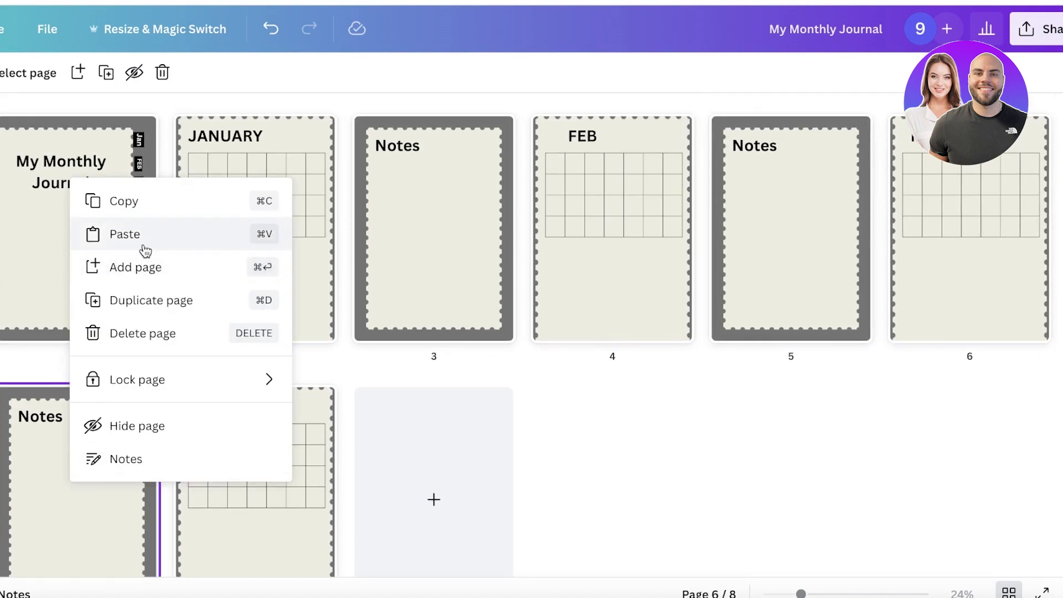
pyautogui.click(157, 235)
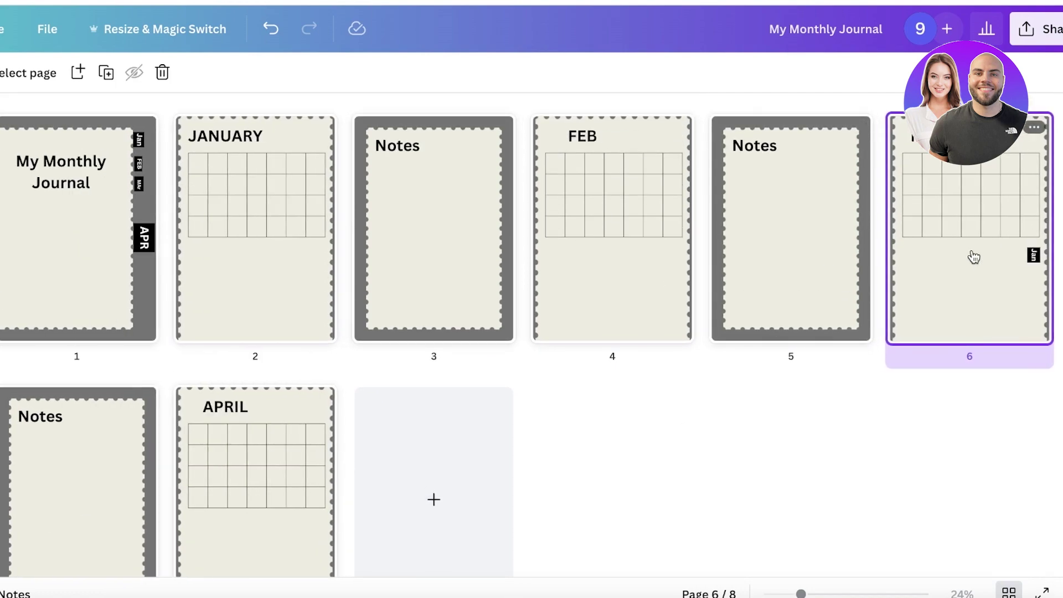
pyautogui.scroll(-1, 871, 257)
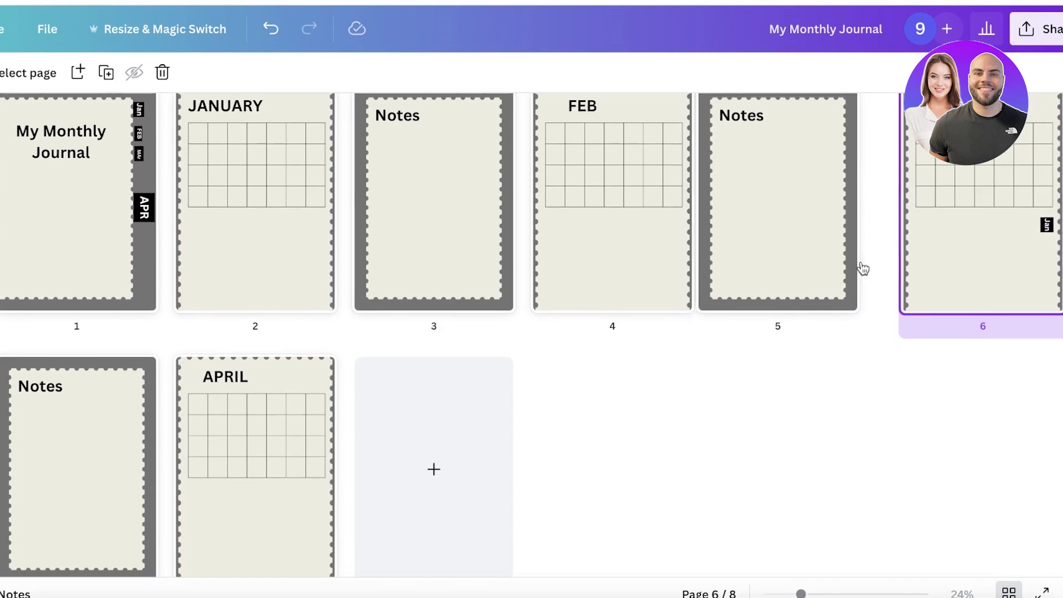
pyautogui.scroll(-1, 867, 264)
# Duplicate the Notes page on page 7 and place the duplicate after the APRIL page
pyautogui.rightClick(98, 453)
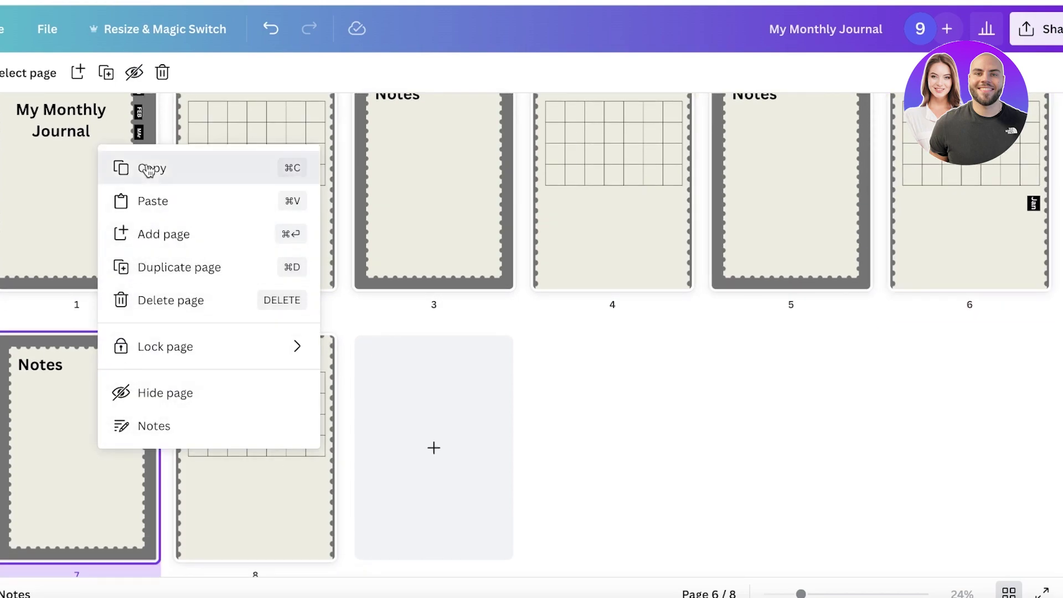
pyautogui.rightClick(99, 429)
pyautogui.click(166, 244)
pyautogui.moveTo(261, 472); pyautogui.dragTo(595, 451)
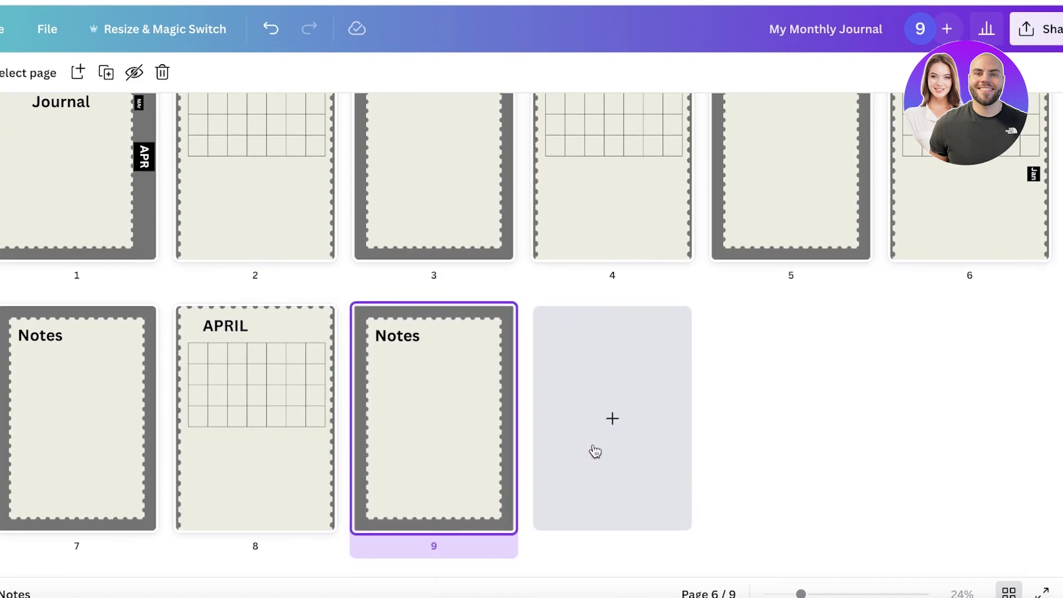
# Return to the cover page in the editor and ungroup the Jan tab's text from its black shape
pyautogui.scroll(3, 949, 284)
pyautogui.doubleClick(980, 304)
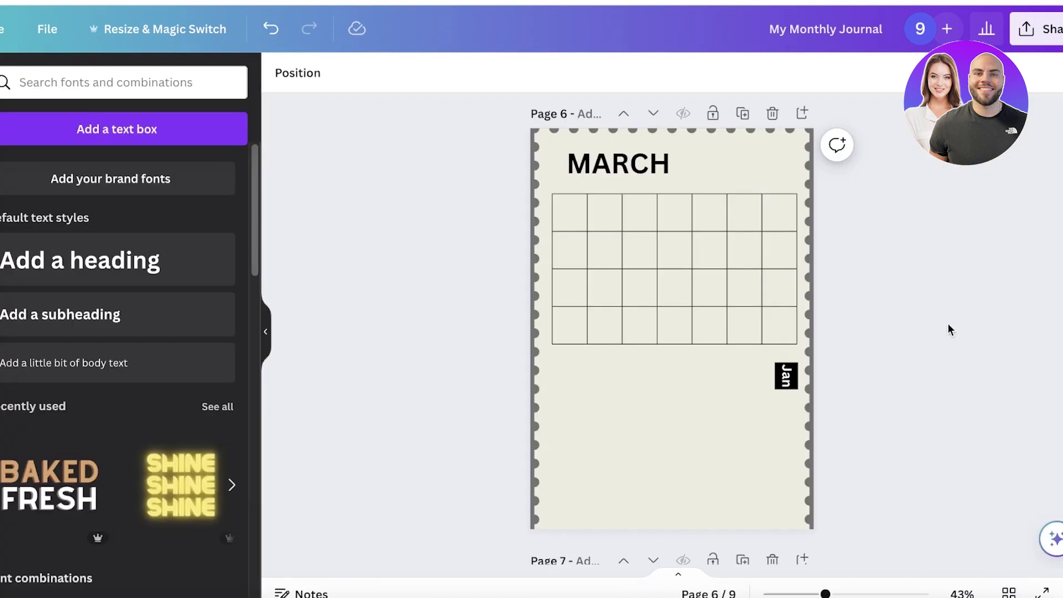
pyautogui.scroll(15, 764, 370)
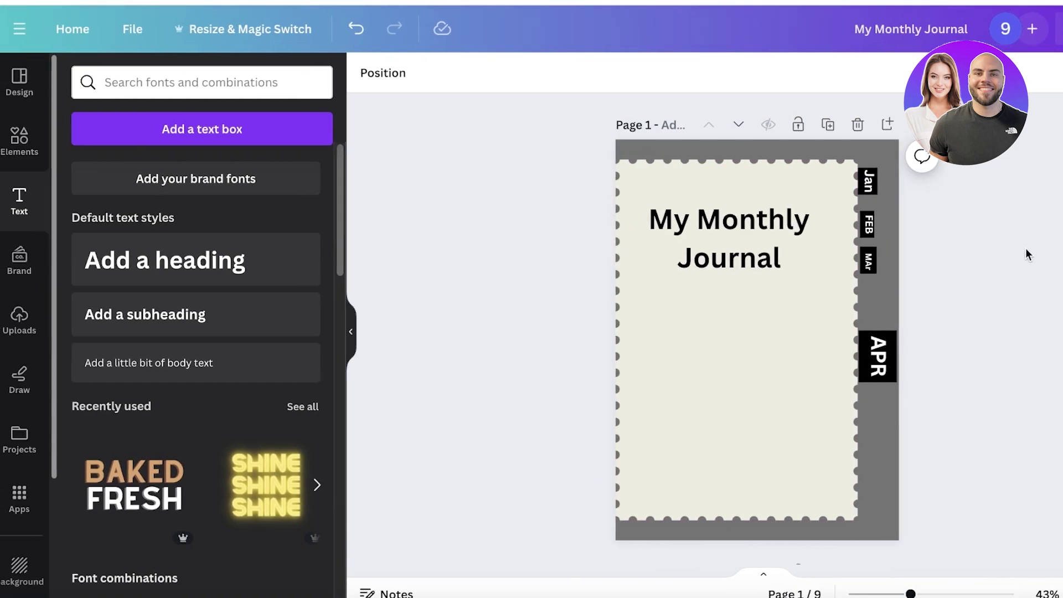
pyautogui.click(870, 184)
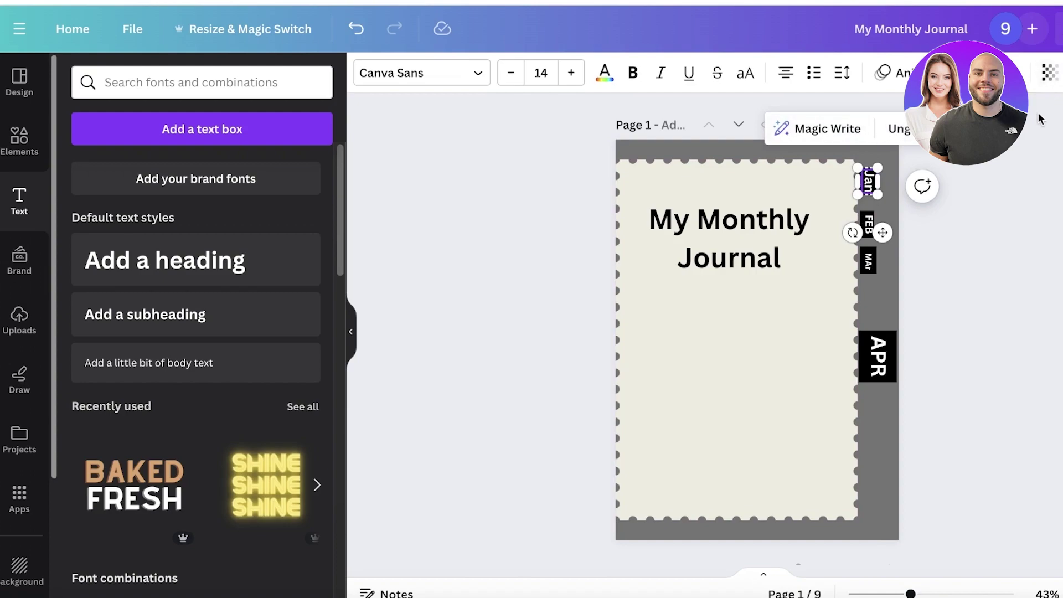
pyautogui.click(905, 134)
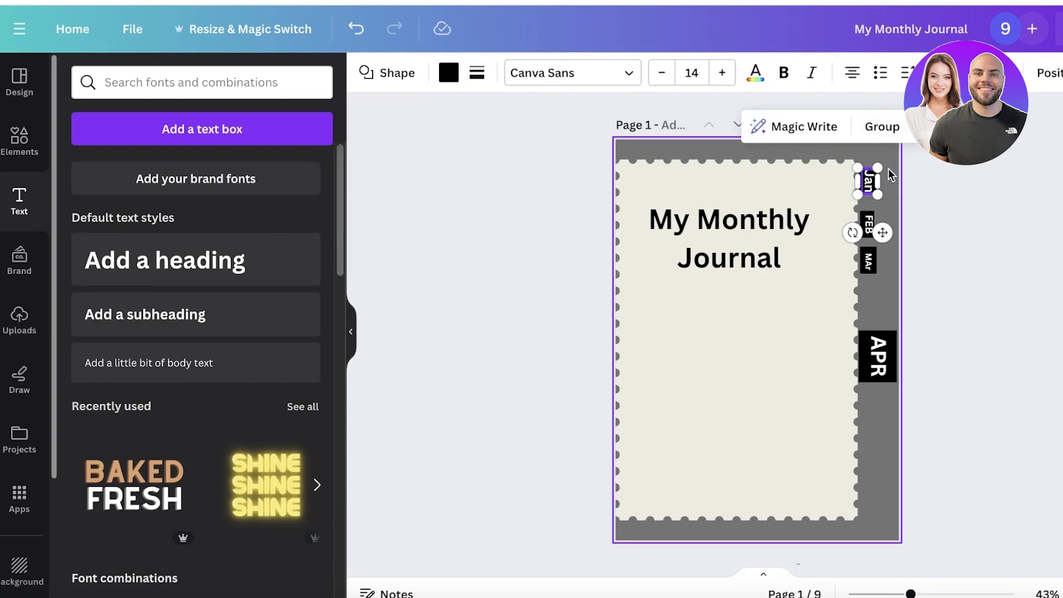
pyautogui.click(1048, 177)
# Link the Jan tab text on the cover to page 2 of the document
pyautogui.click(870, 179)
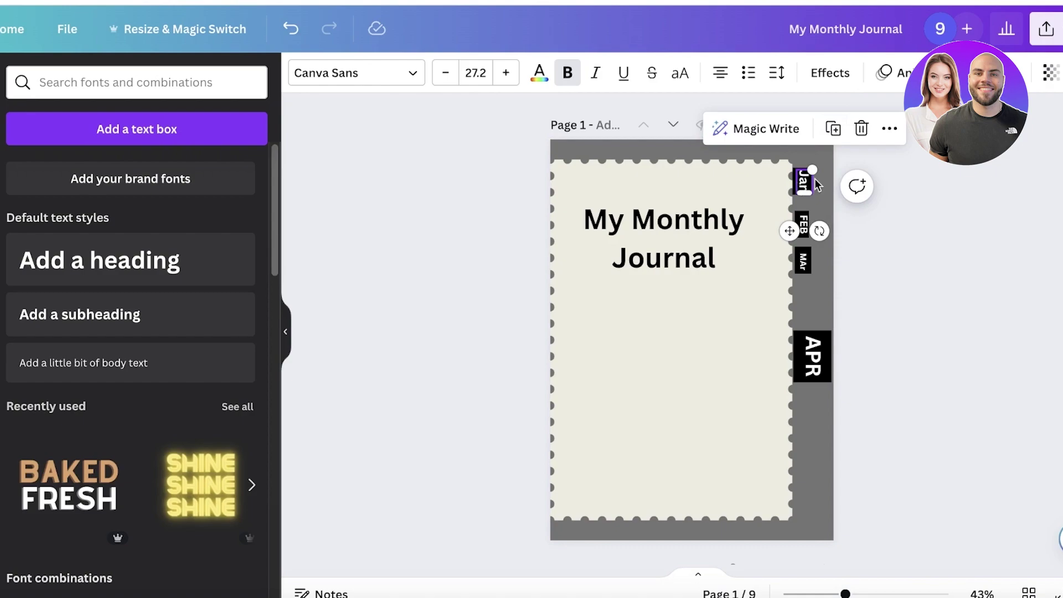
pyautogui.click(1061, 73)
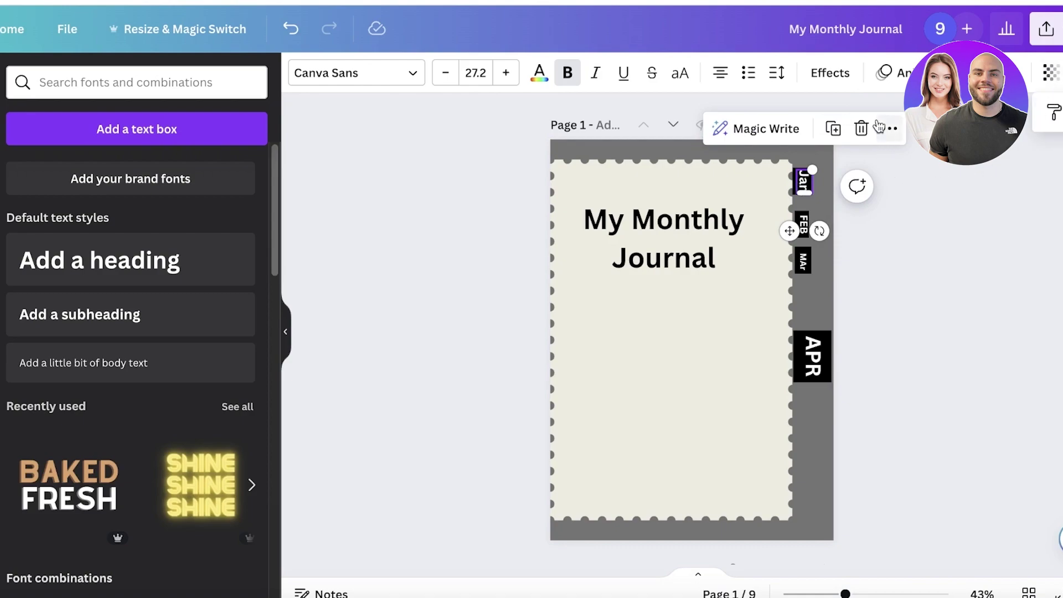
pyautogui.click(886, 128)
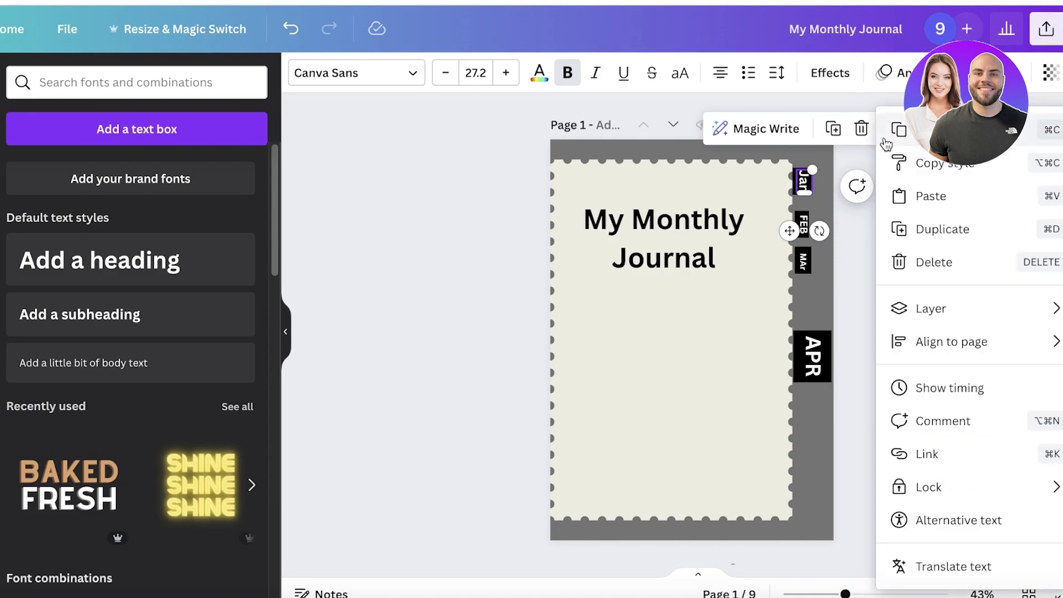
pyautogui.click(947, 462)
pyautogui.scroll(-2, 892, 301)
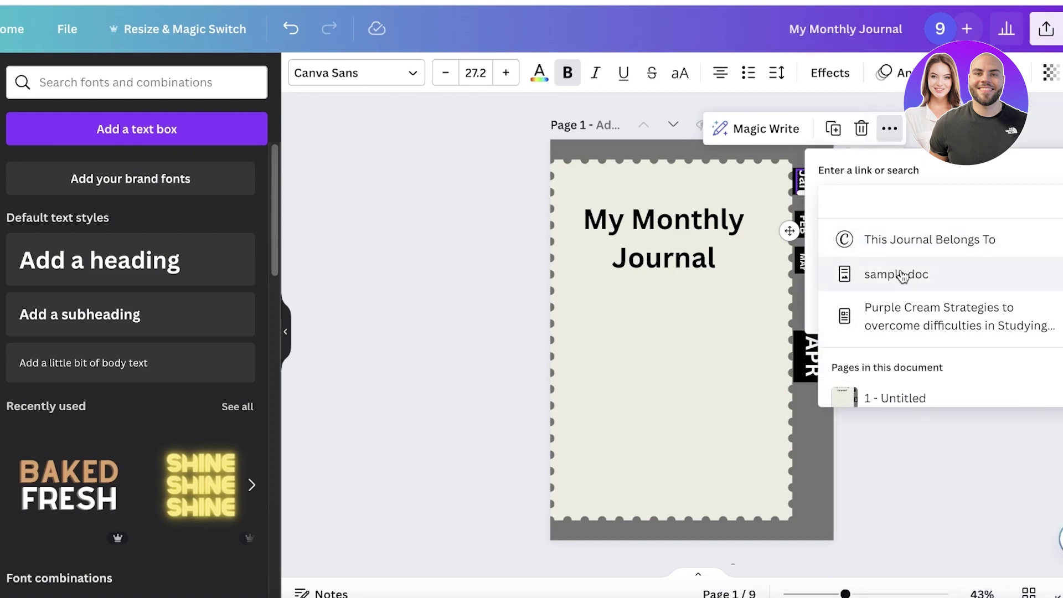
pyautogui.scroll(-4, 905, 298)
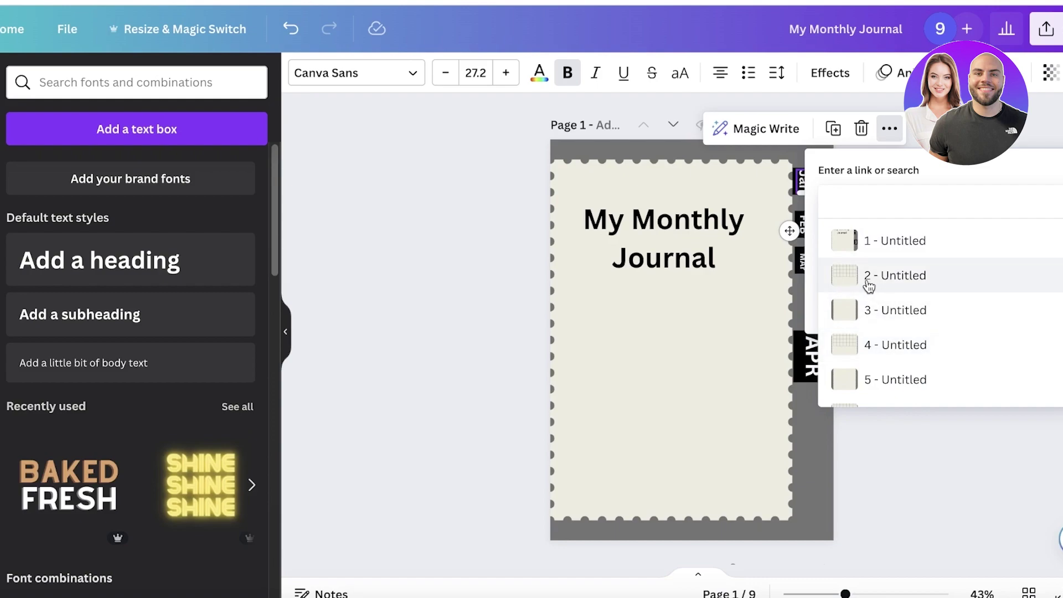
pyautogui.click(869, 277)
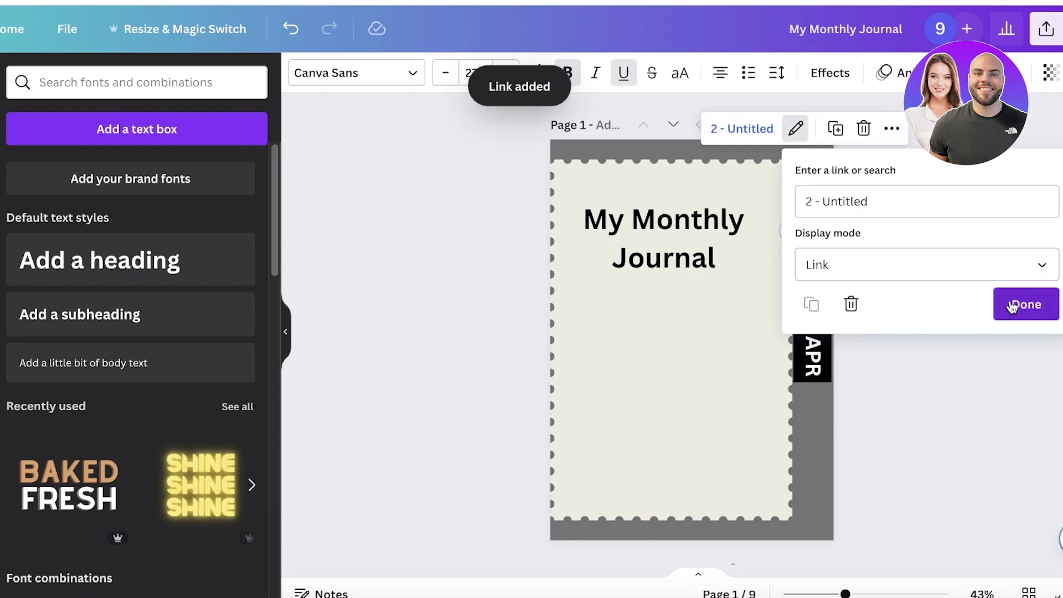
pyautogui.click(1011, 306)
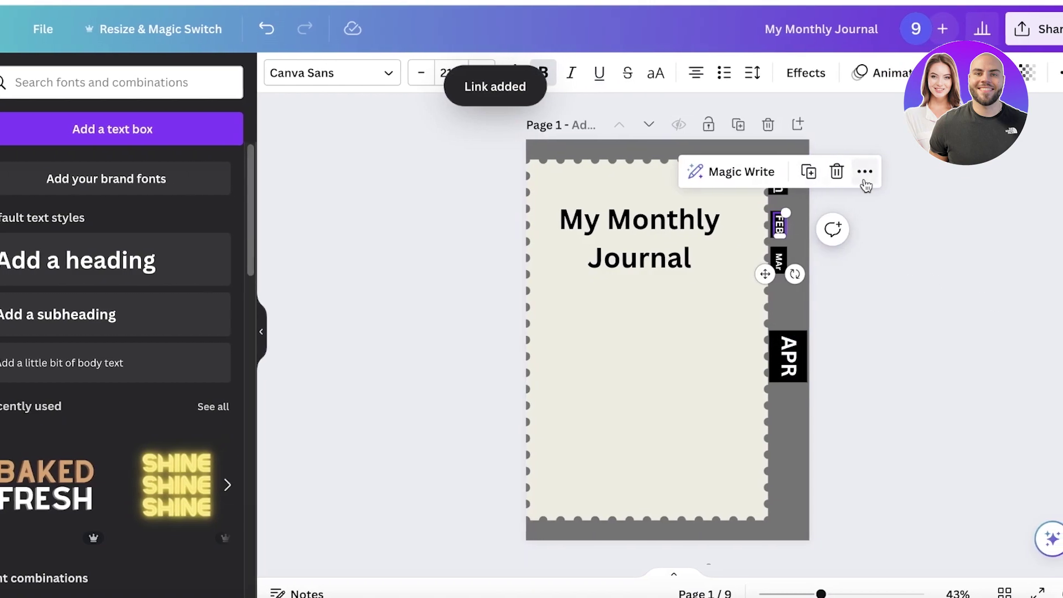
# Link the FEB tab text on the cover to page 4 of the document
pyautogui.click(864, 172)
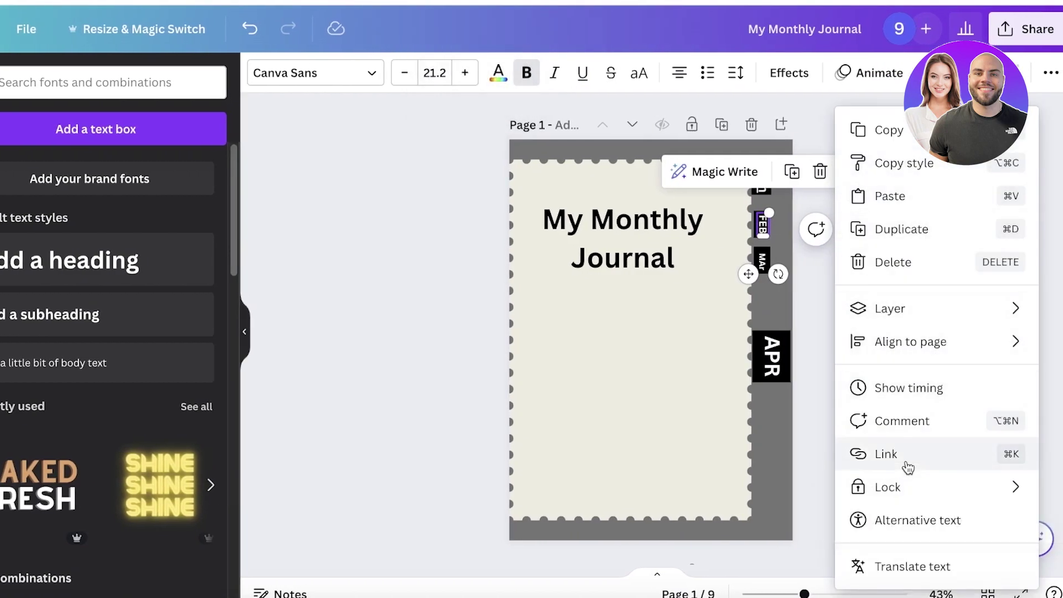
pyautogui.click(906, 462)
pyautogui.scroll(3, 859, 381)
pyautogui.scroll(-3, 863, 396)
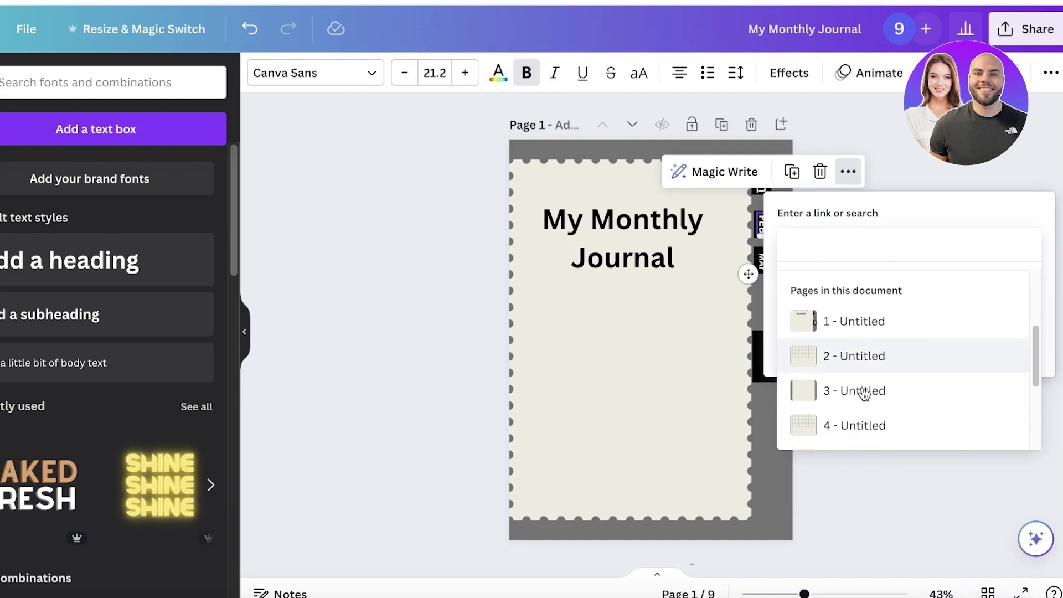
pyautogui.click(858, 430)
pyautogui.click(966, 354)
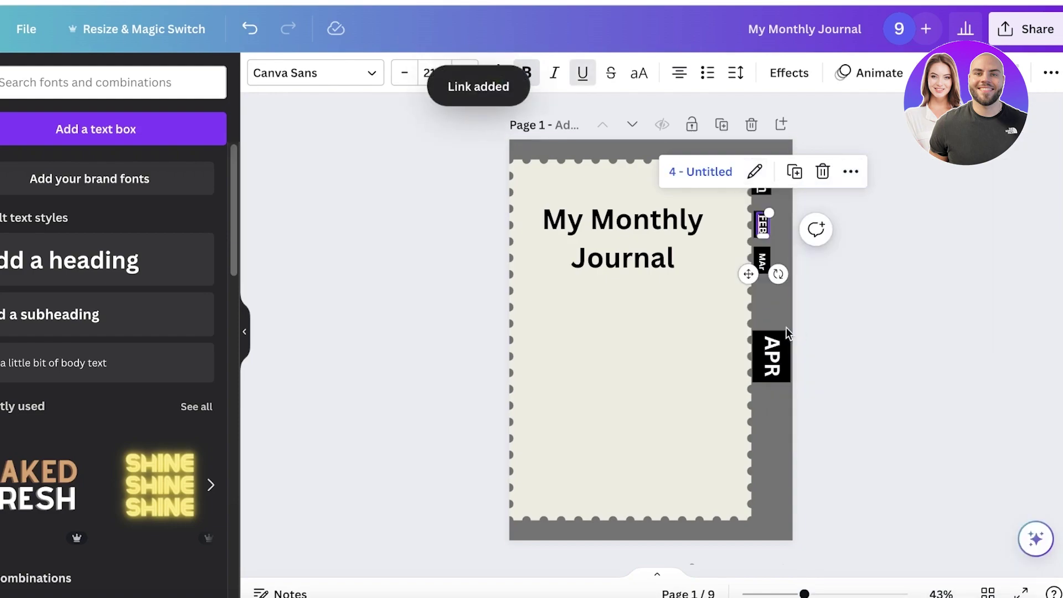
# Link the March tab text on the cover to page 6 of the document
pyautogui.doubleClick(763, 265)
pyautogui.click(847, 210)
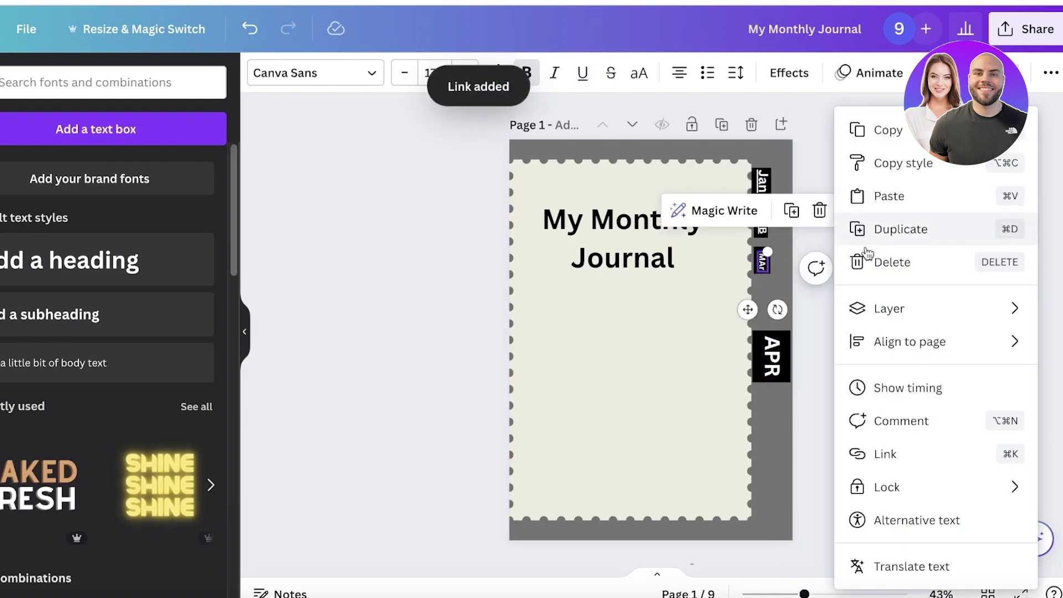
pyautogui.moveTo(887, 311)
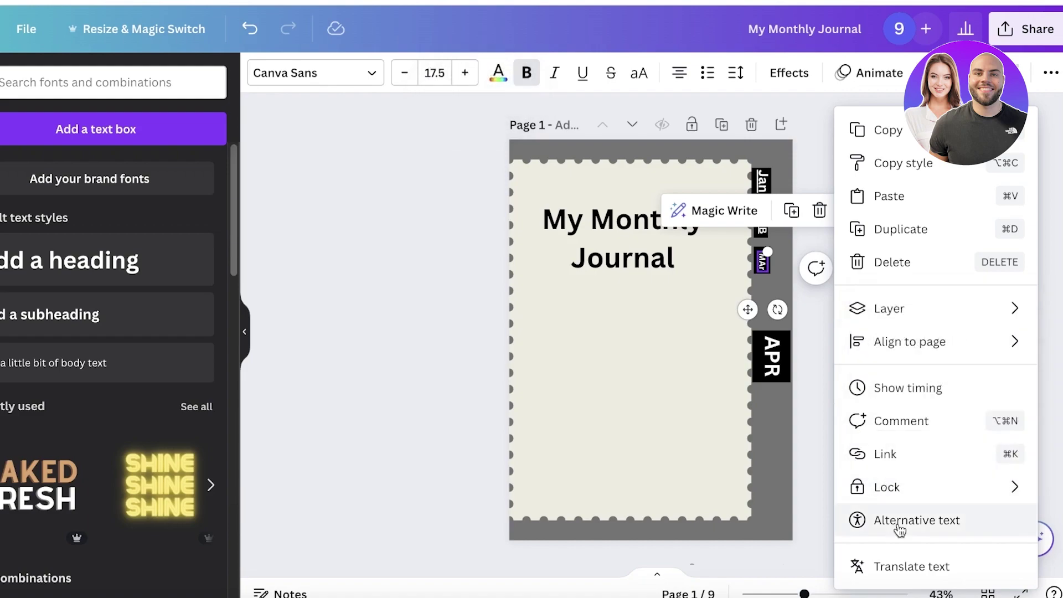
pyautogui.click(870, 450)
pyautogui.scroll(-5, 866, 454)
pyautogui.click(866, 459)
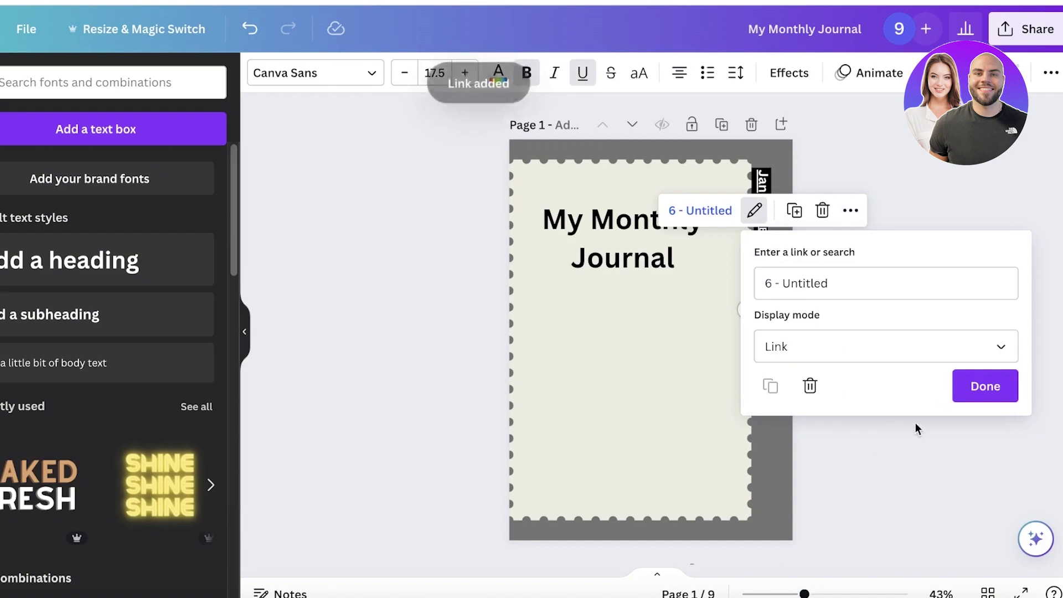
# Link the APR tab text on the cover to page 8 of the document
pyautogui.click(780, 370)
pyautogui.click(857, 293)
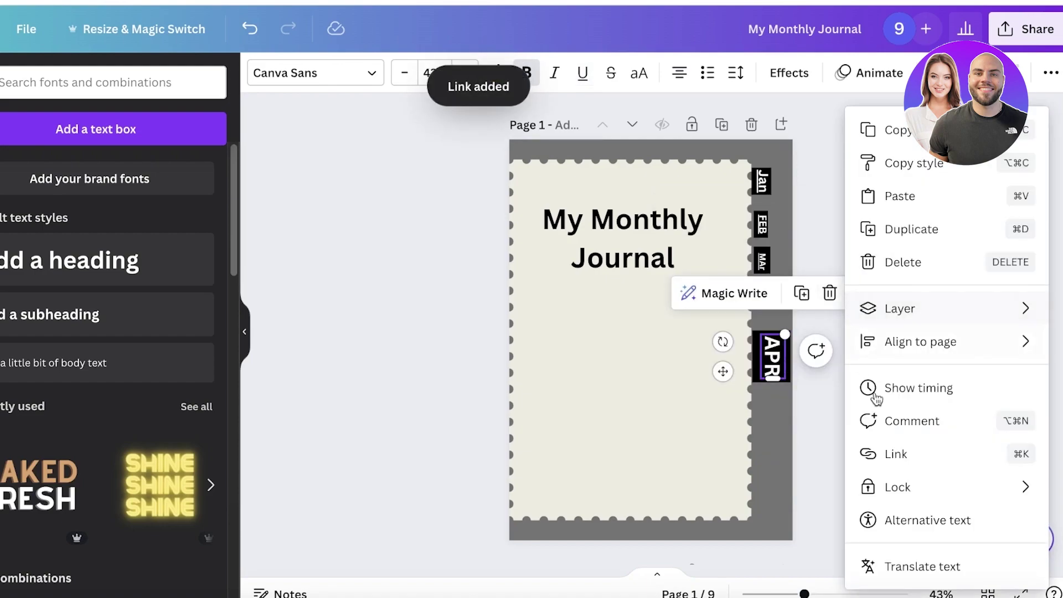
pyautogui.click(892, 455)
pyautogui.scroll(-3, 866, 499)
pyautogui.click(866, 510)
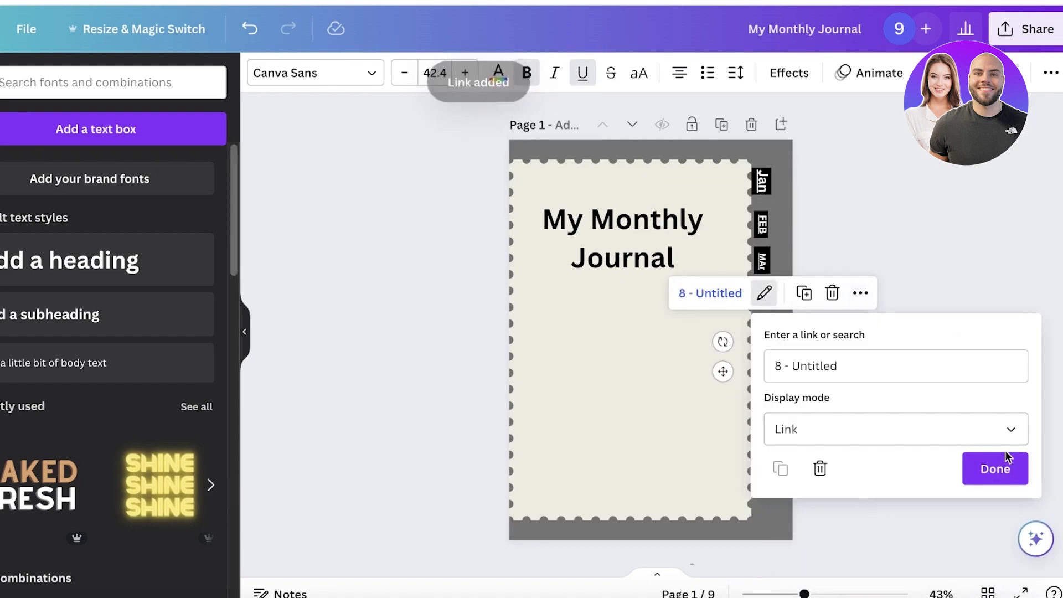
pyautogui.click(994, 467)
# Download all pages of the journal as a PDF Standard file
pyautogui.click(1025, 28)
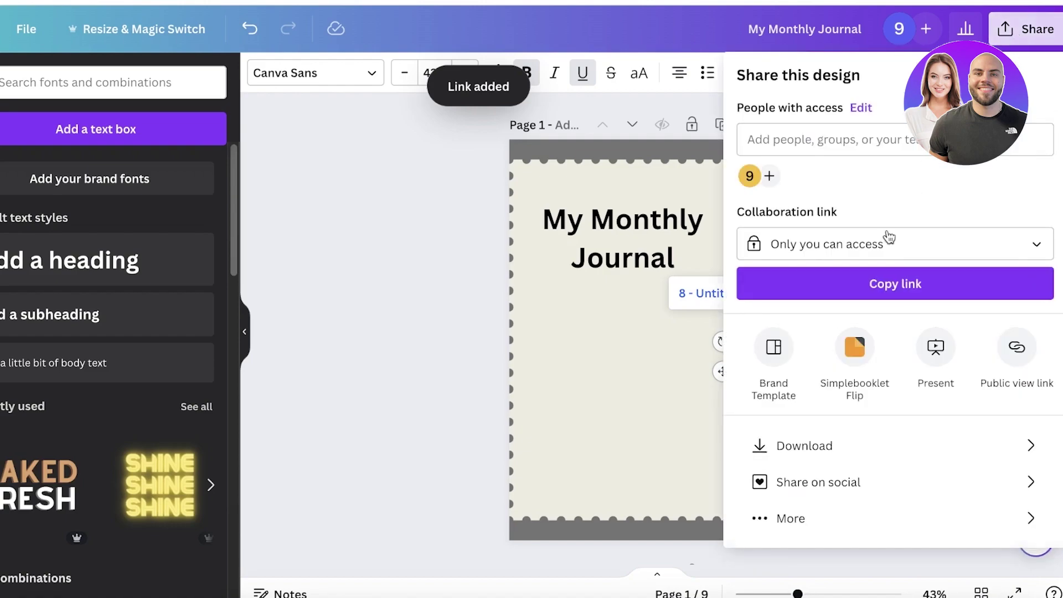
pyautogui.click(835, 441)
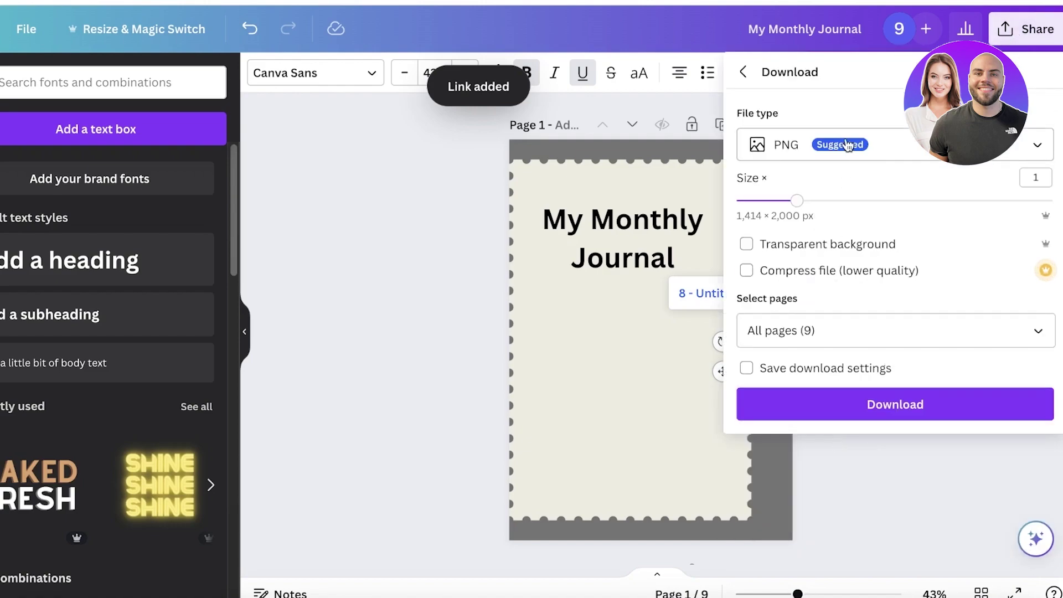
pyautogui.click(844, 145)
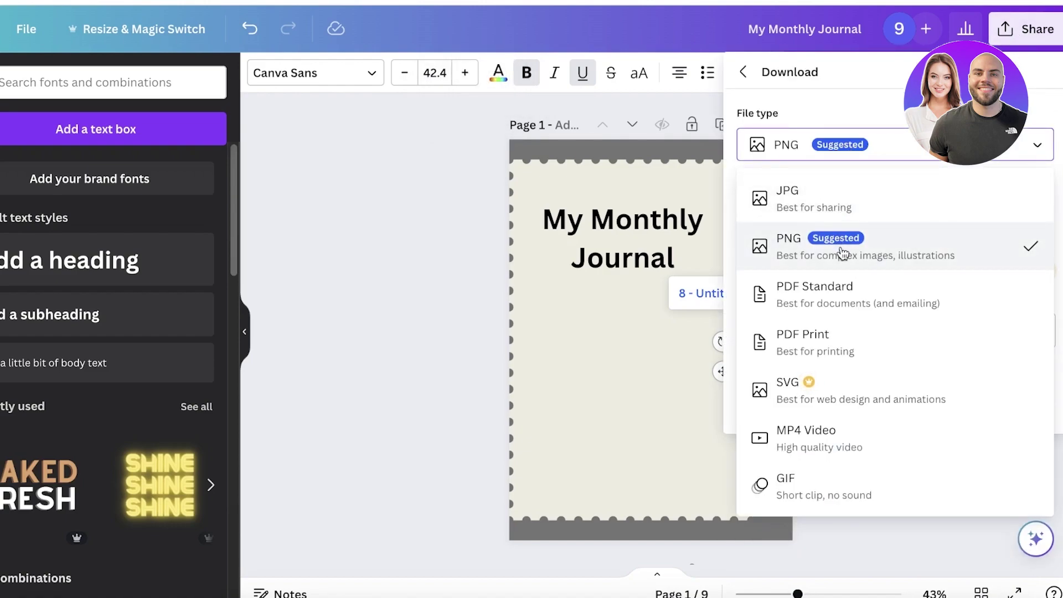
pyautogui.click(828, 299)
pyautogui.click(862, 157)
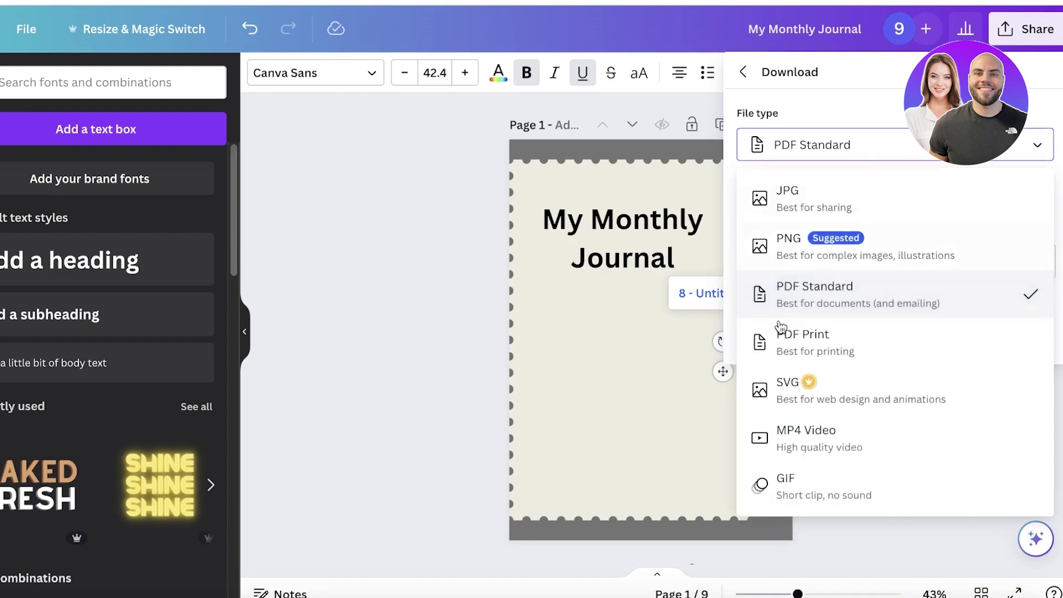
pyautogui.click(812, 304)
pyautogui.click(858, 335)
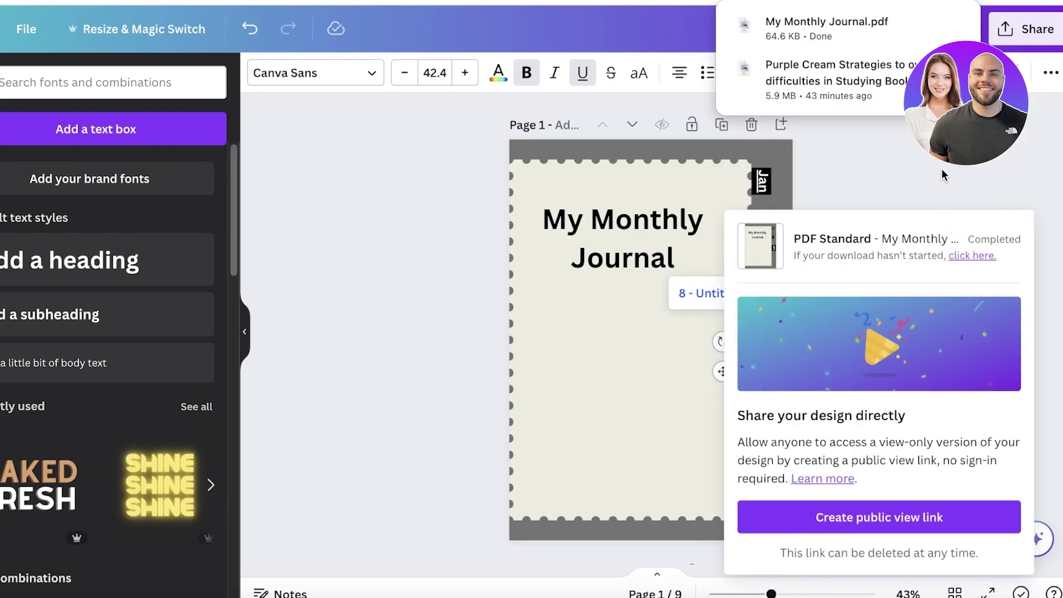
# Open the downloaded My Monthly Journal.pdf in the browser and view the JANUARY page
pyautogui.click(968, 2)
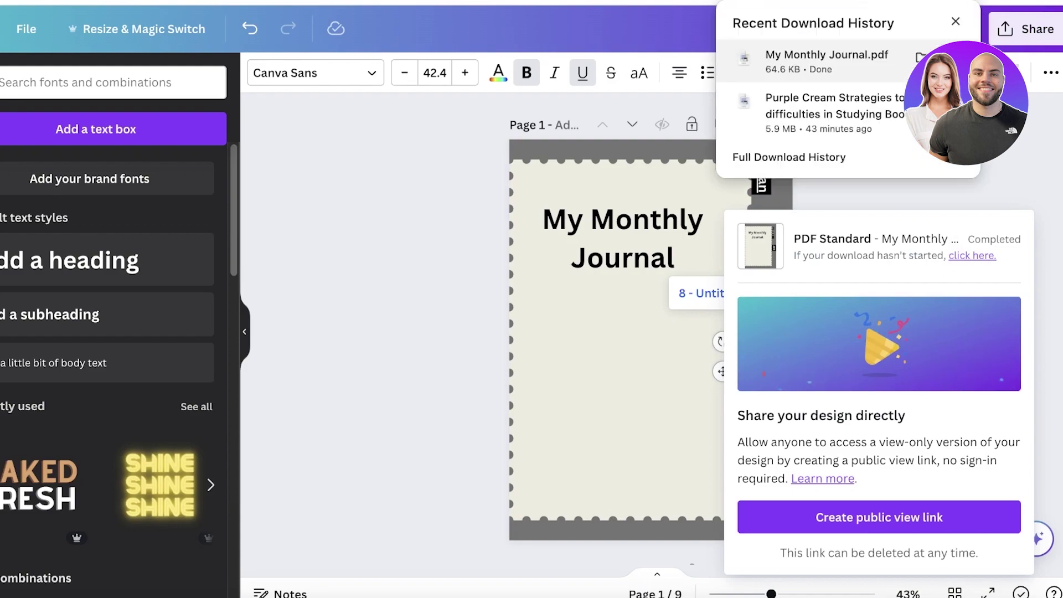
pyautogui.click(832, 62)
pyautogui.scroll(-10, 858, 141)
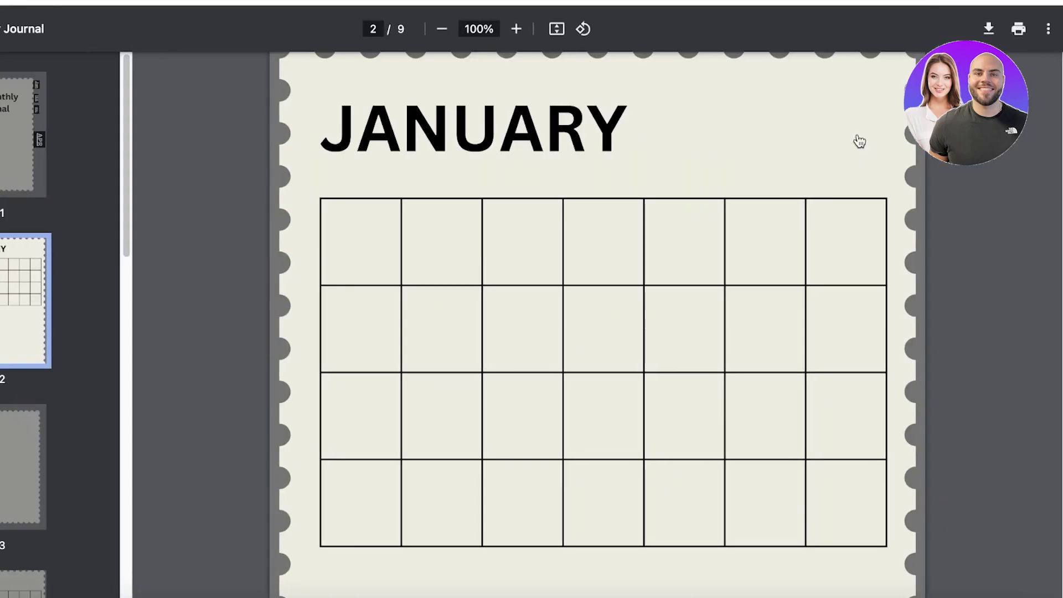